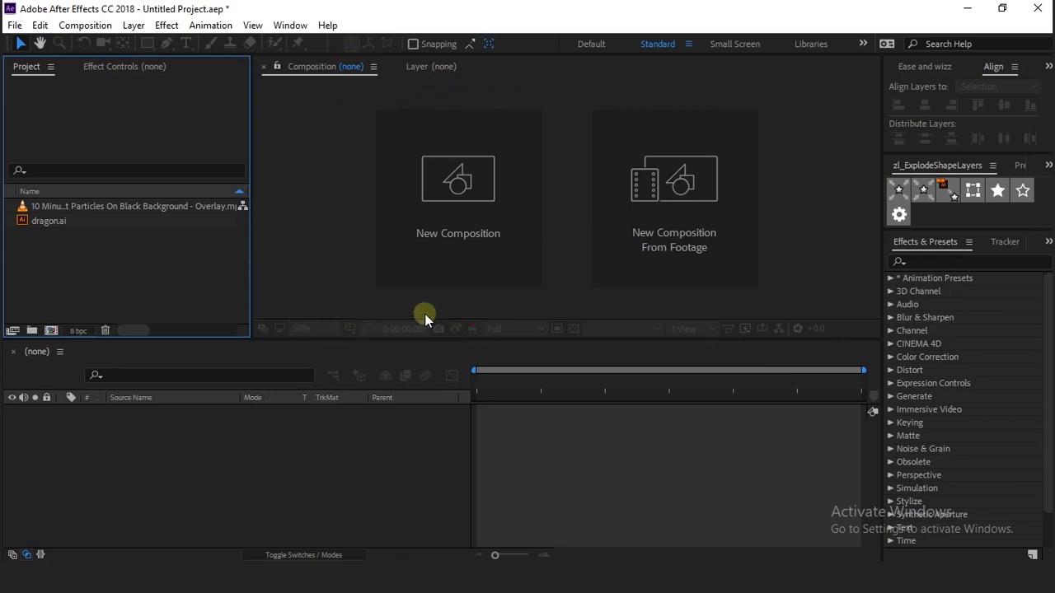
Create a 1920×1080, 30-second composition named Main Comp
click(450, 236)
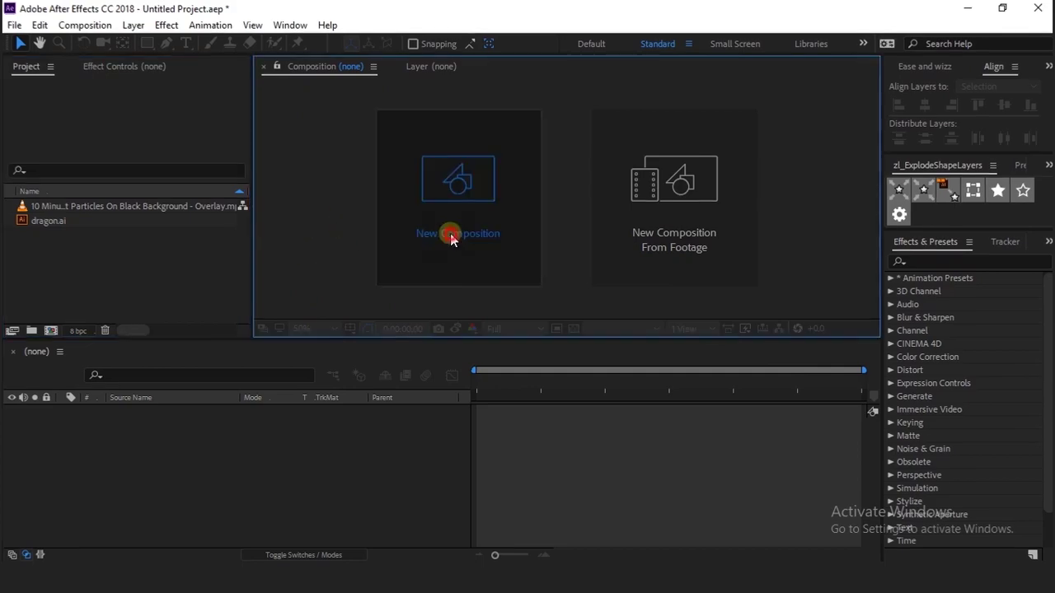
click(537, 78)
drag(536, 77, 453, 95)
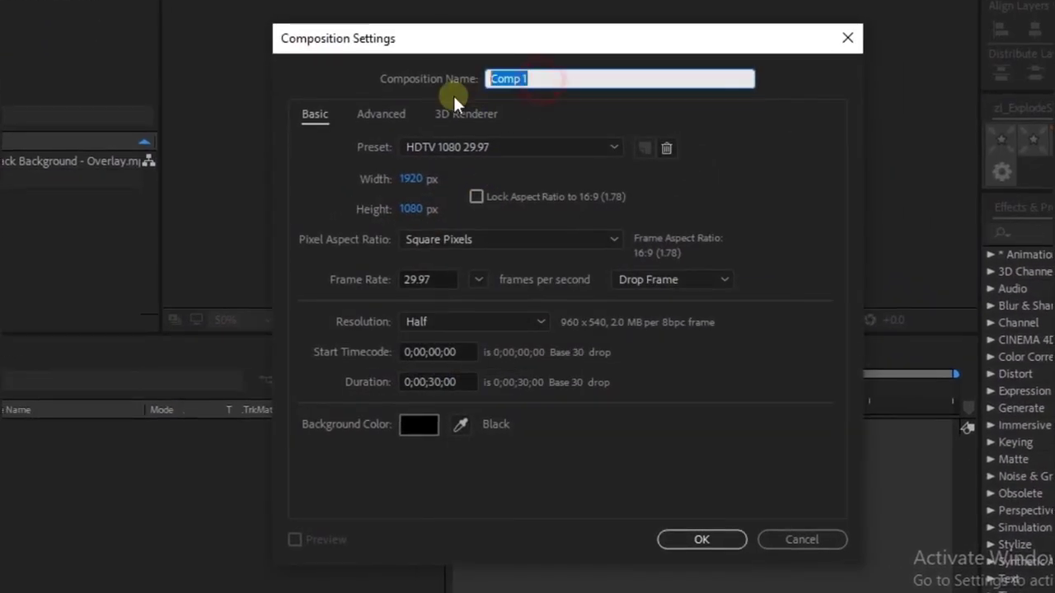
text(MainComp)
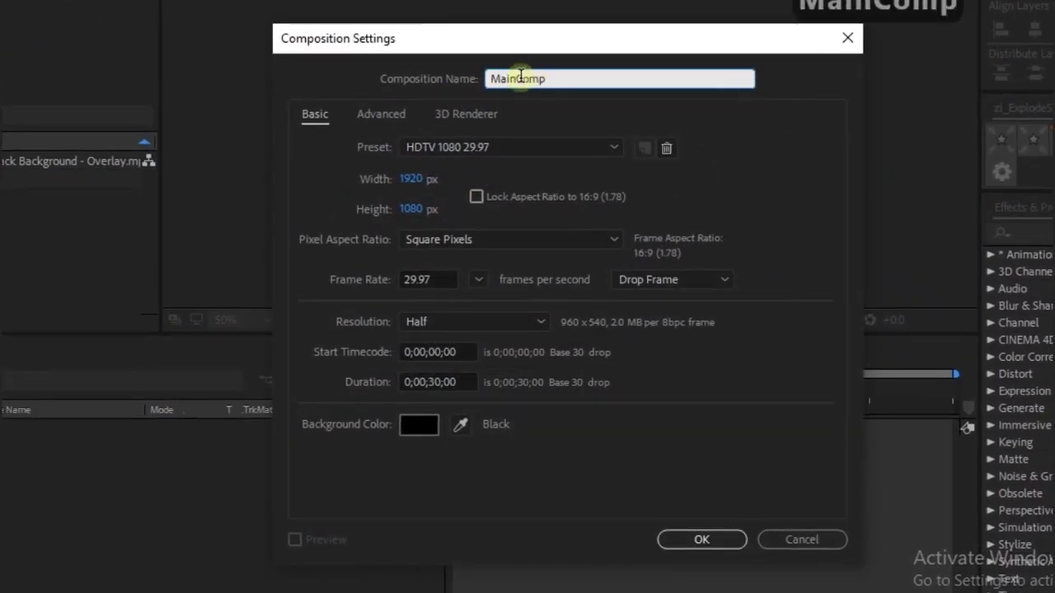
click(516, 79)
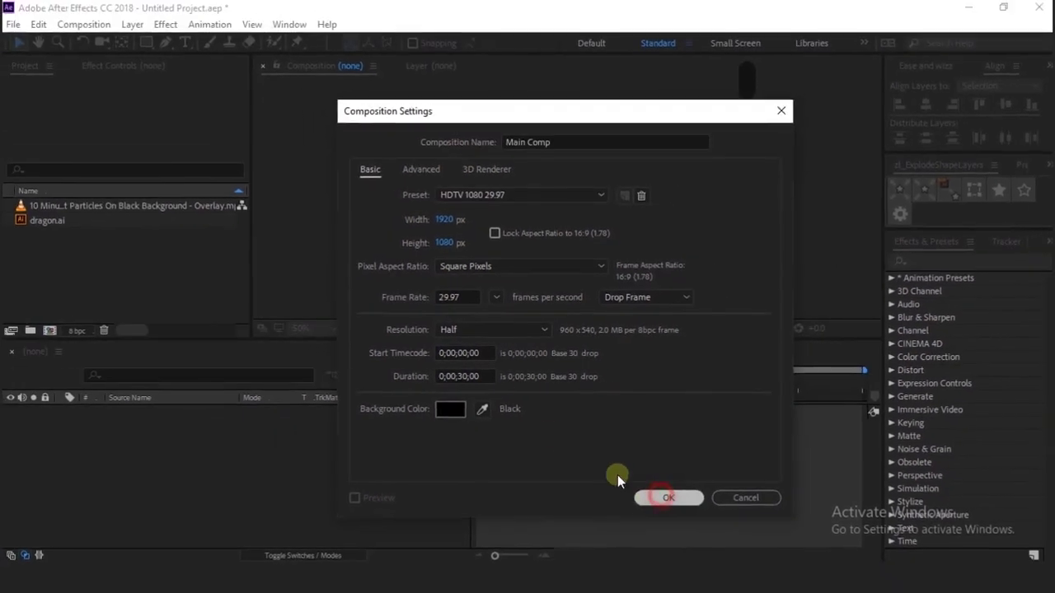
click(701, 539)
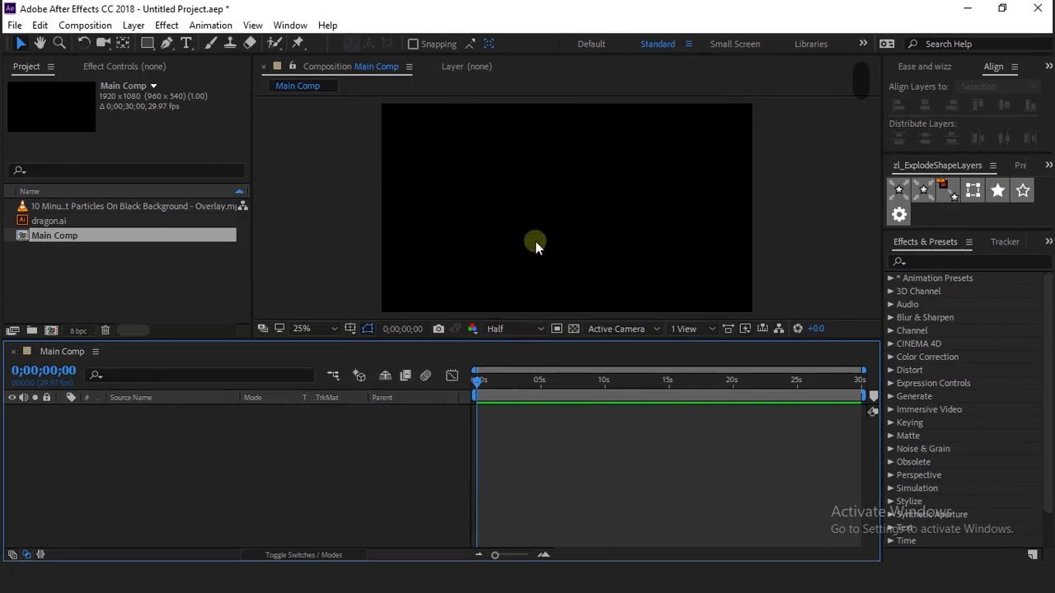
scroll(536, 235, down, 1)
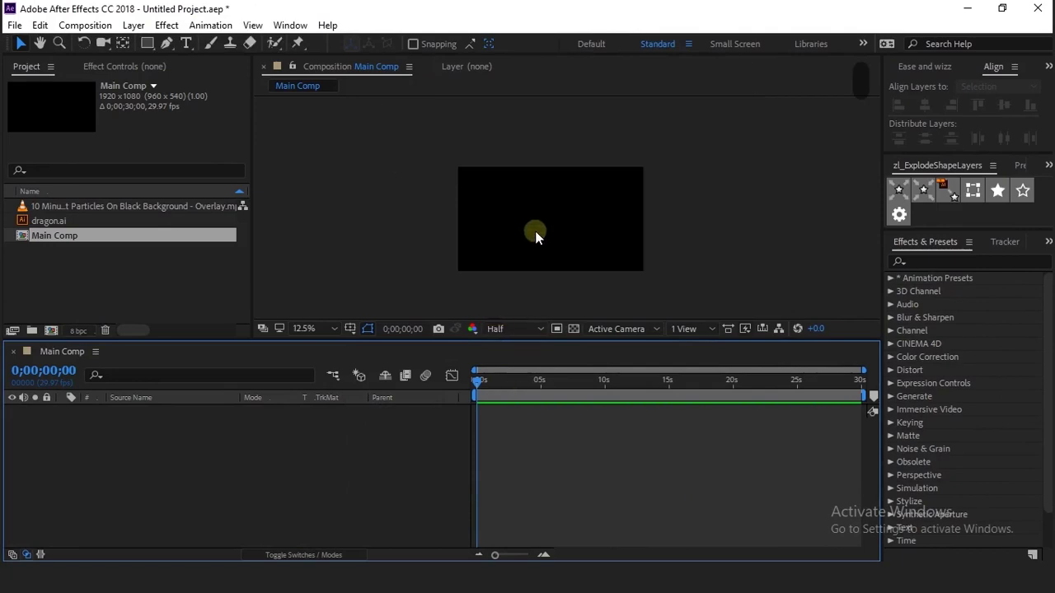
right_click(244, 464)
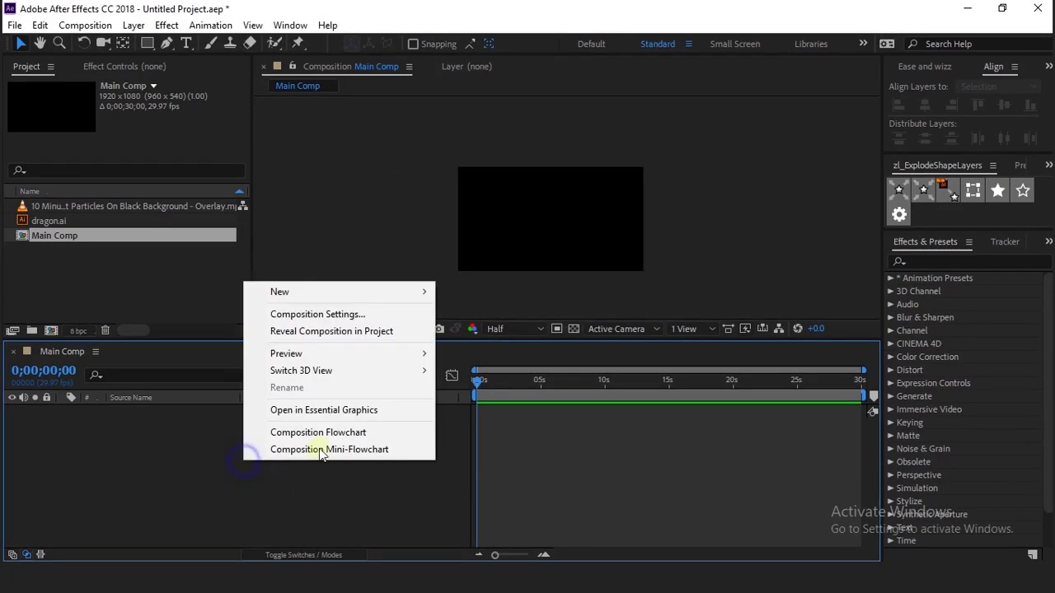
click(328, 290)
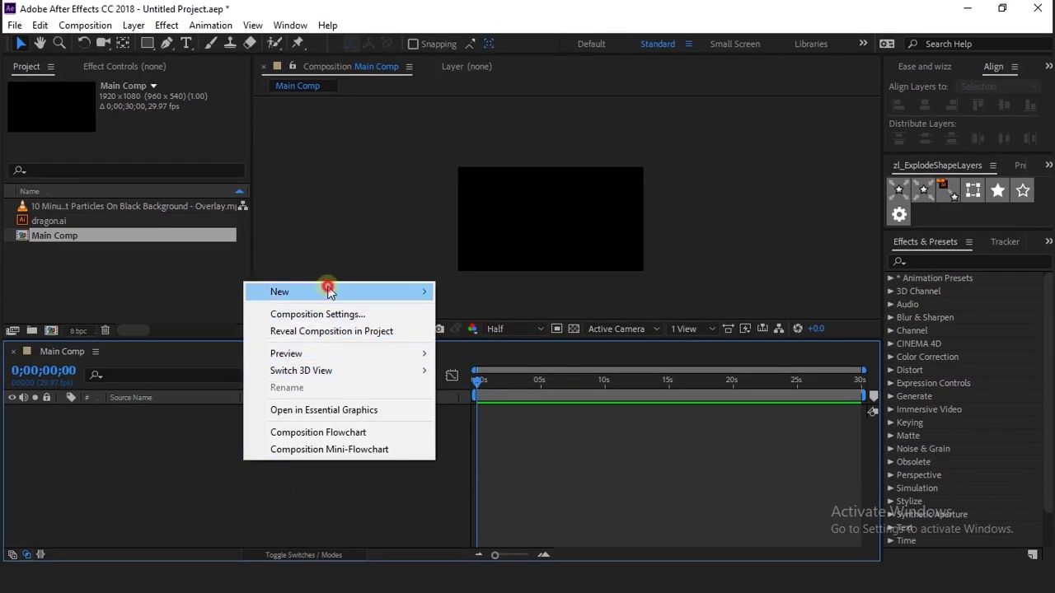
click(356, 236)
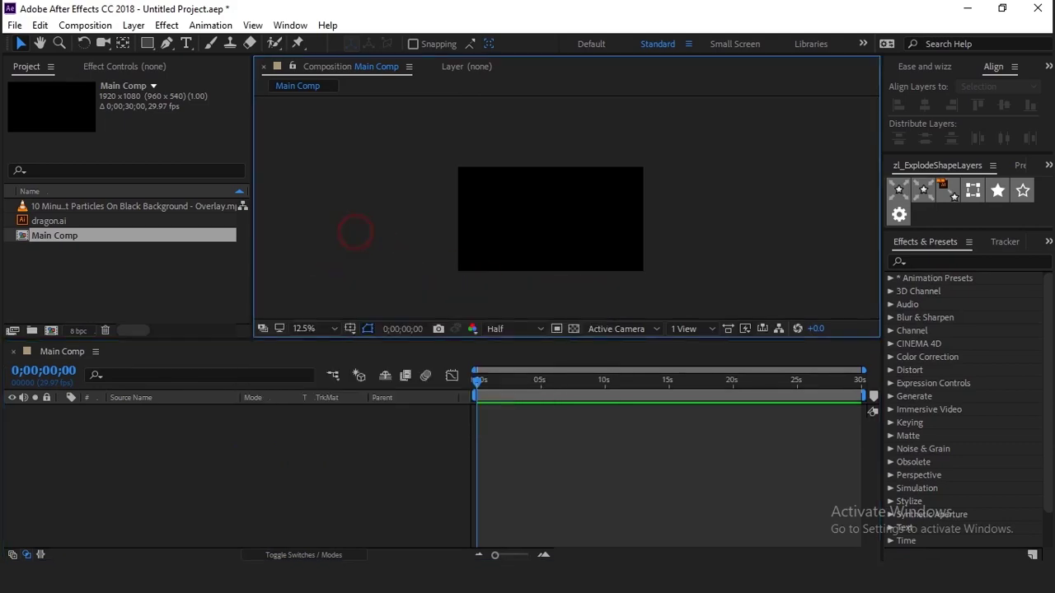
Create a second composition named Reflection Map and select it in the project
click(85, 24)
click(113, 40)
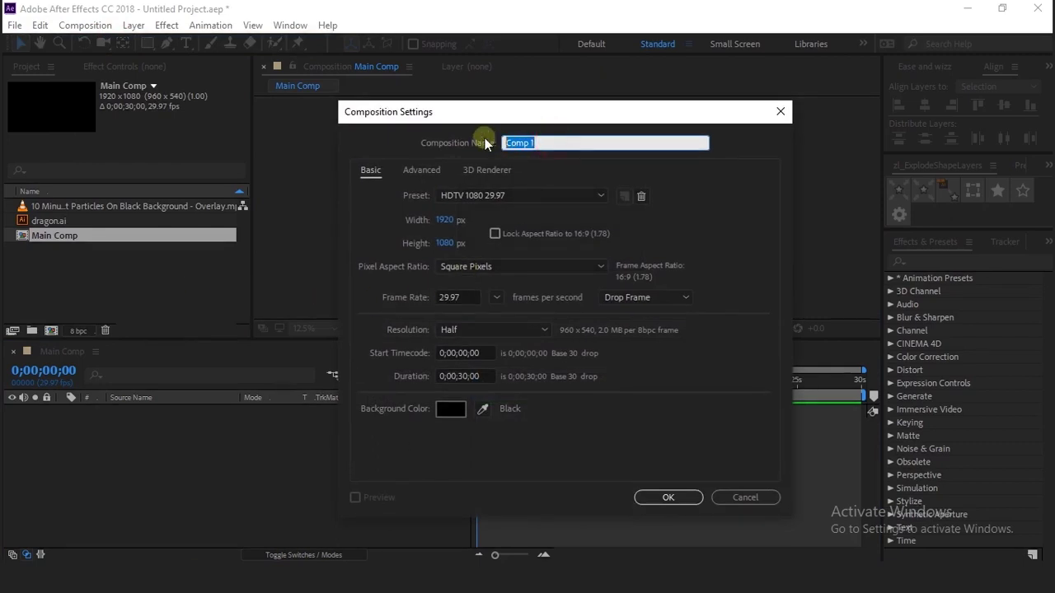
text(Refe)
key(BackSpace)
text(lection Map)
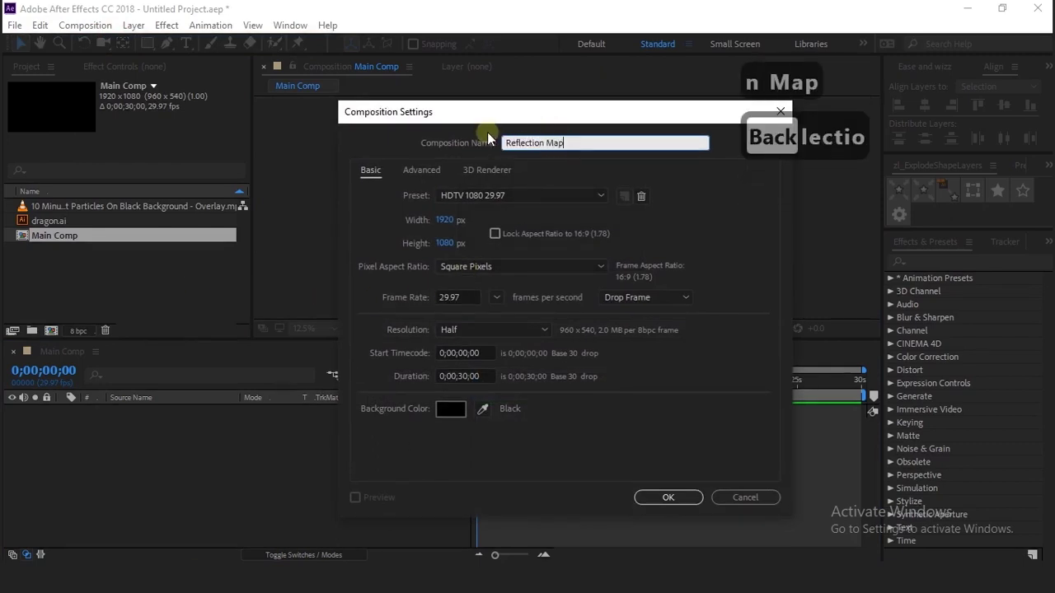
click(666, 497)
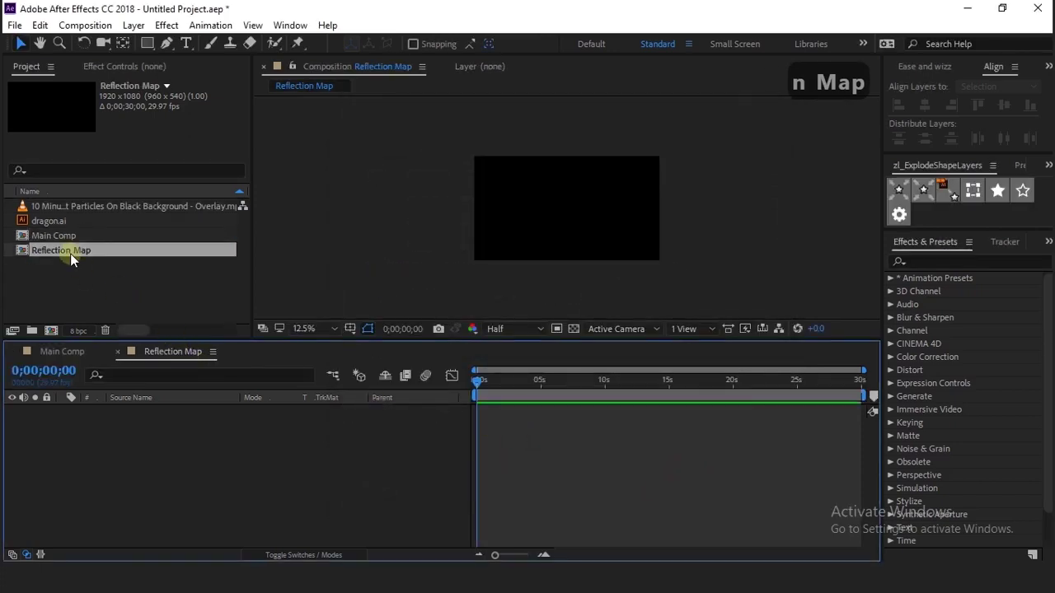
click(71, 254)
Add a new solid layer named Reflection Map to the Reflection Map timeline
click(153, 355)
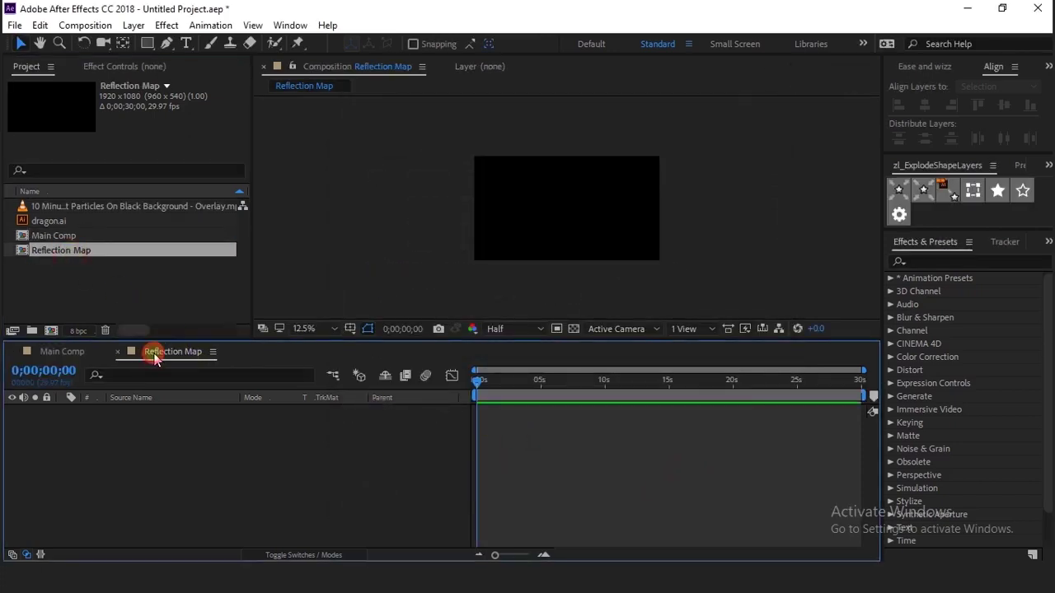
right_click(330, 448)
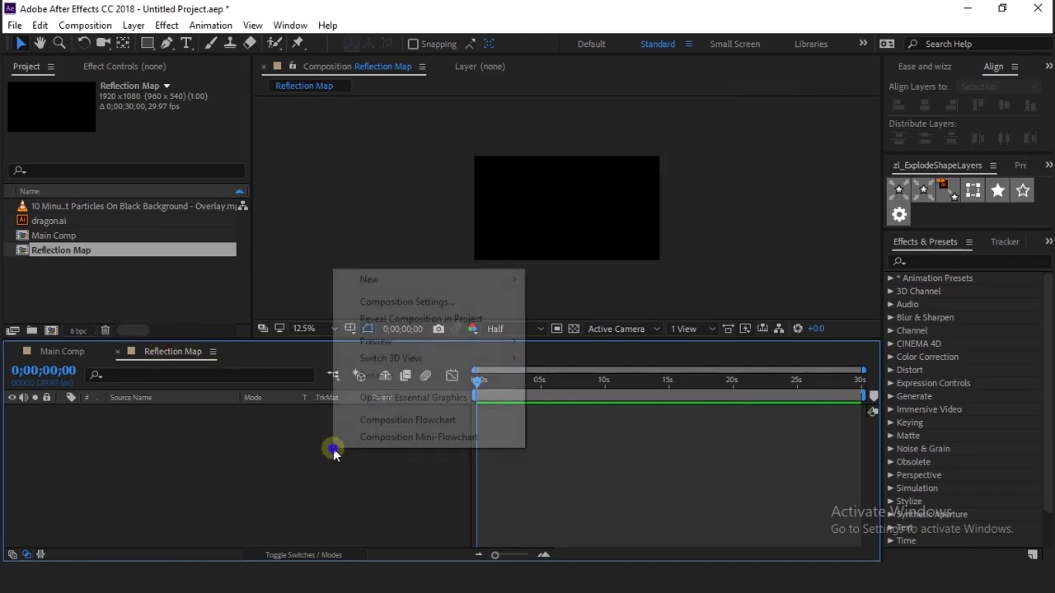
mouse_move(382, 285)
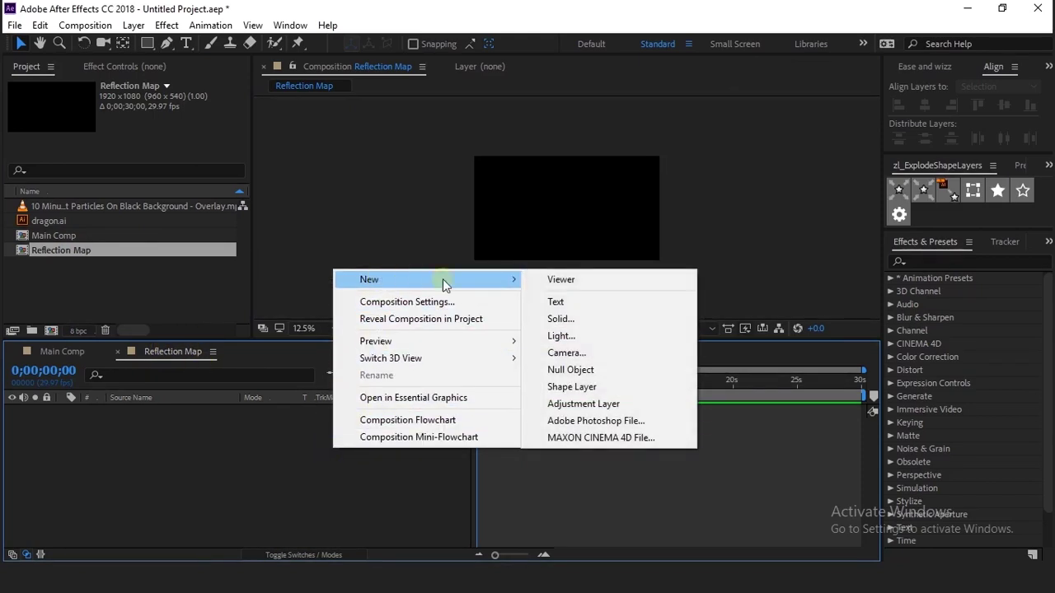
click(568, 320)
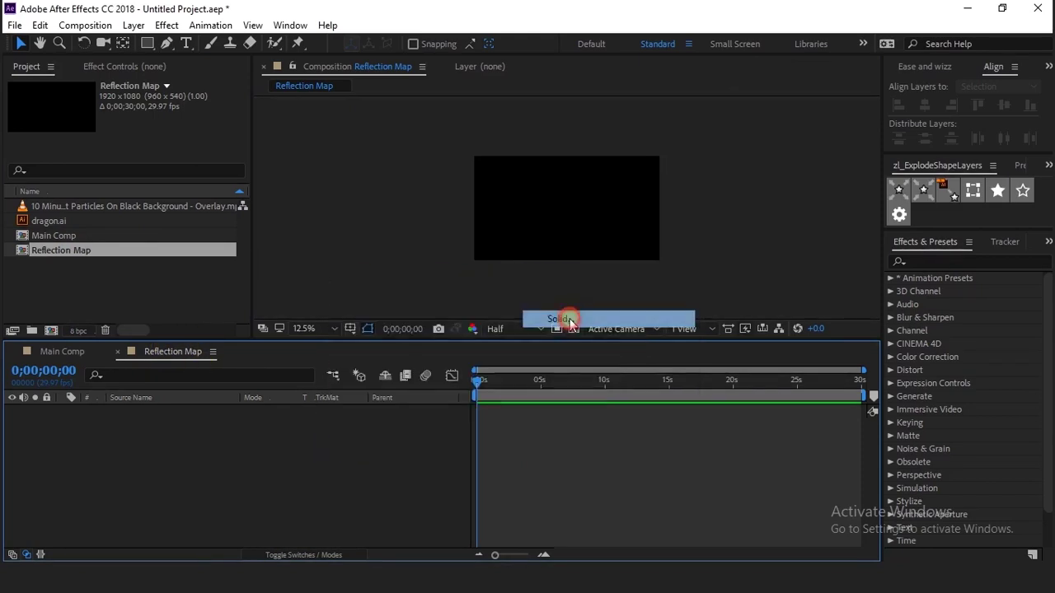
text(Reflection Map)
key(Return)
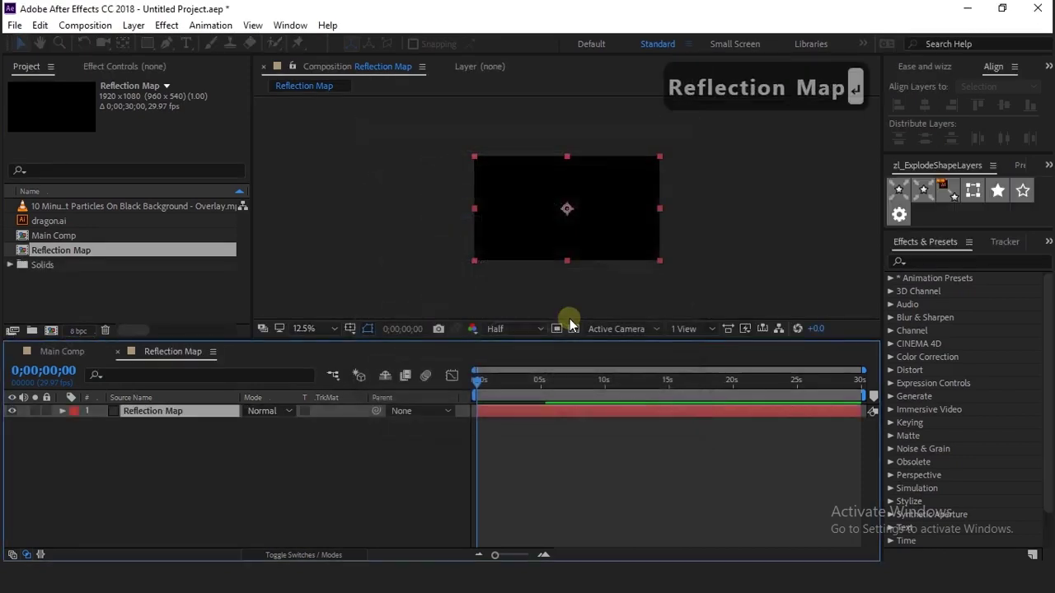
Select the Reflection Map layer and focus the Effects & Presets search field
click(414, 228)
scroll(632, 224, up, 1)
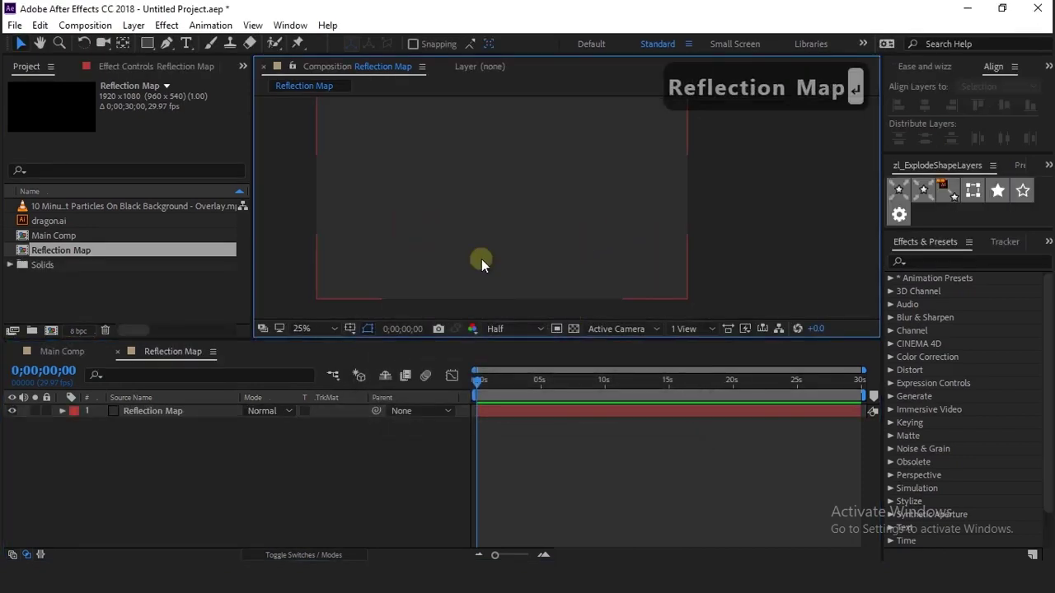
scroll(614, 260, down, 1)
scroll(521, 206, up, 1)
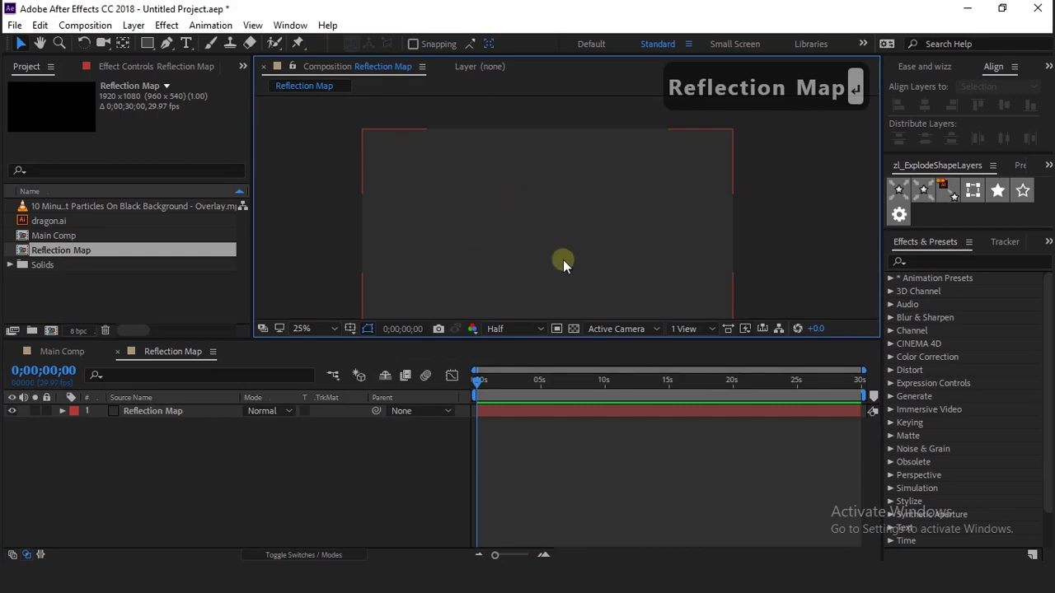
click(173, 411)
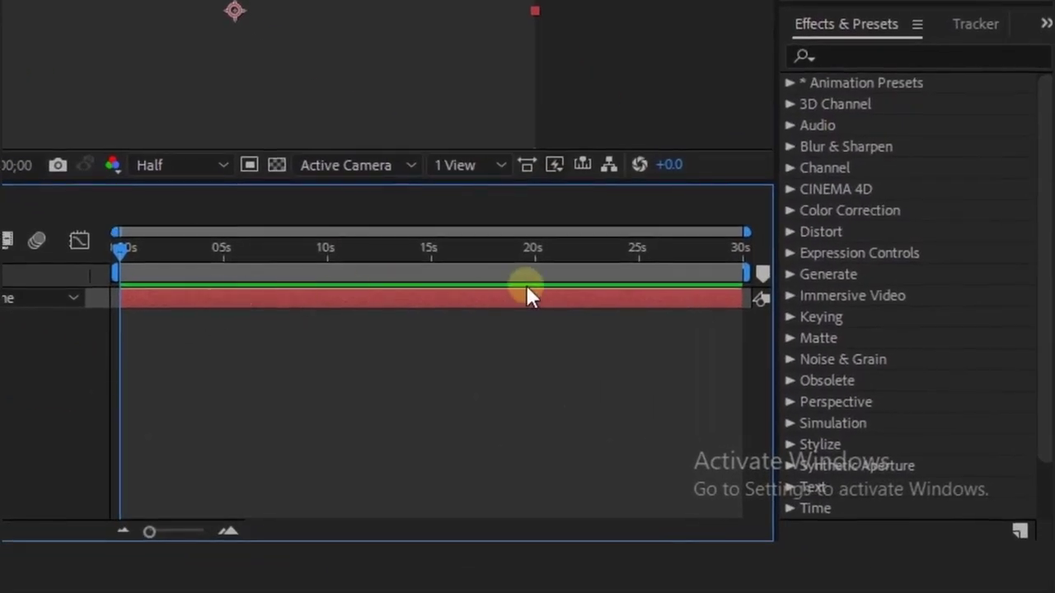
click(834, 36)
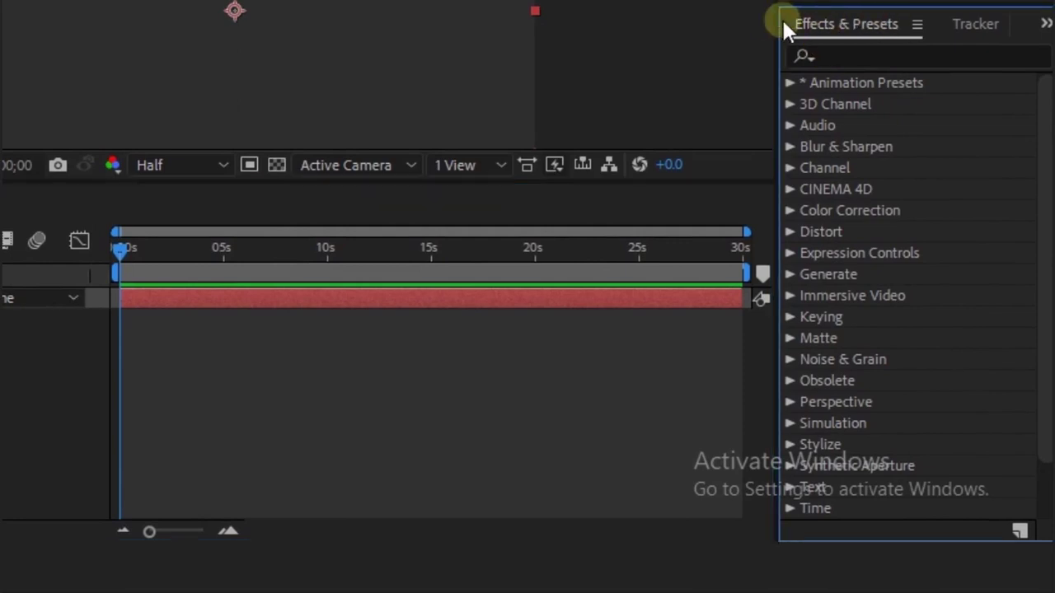
click(849, 56)
Search 'fract' and apply Fractal Noise to the Reflection Map solid layer
text(fract)
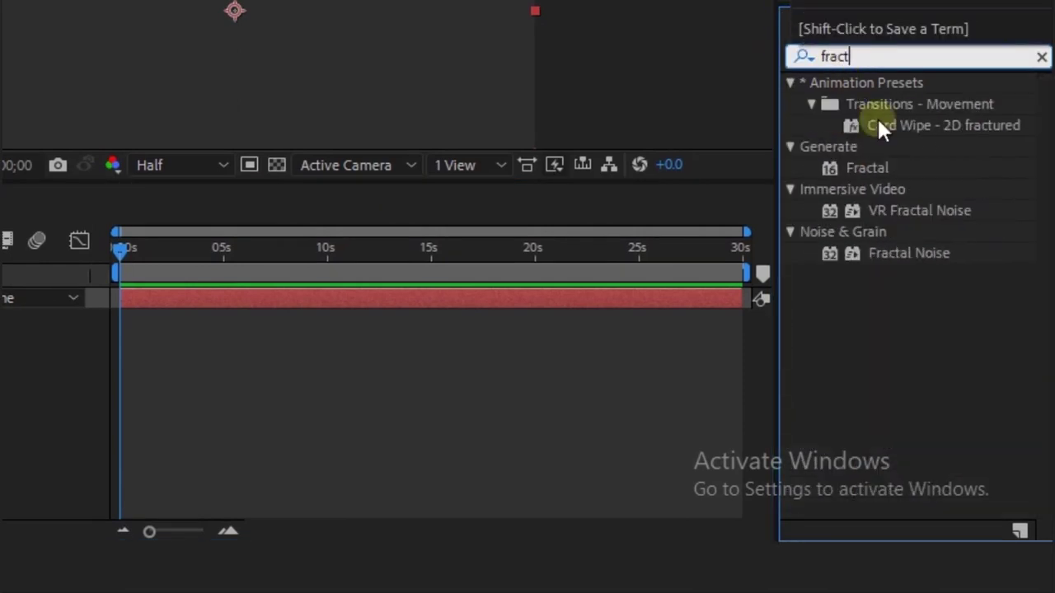
drag(896, 252, 422, 351)
drag(627, 351, 320, 298)
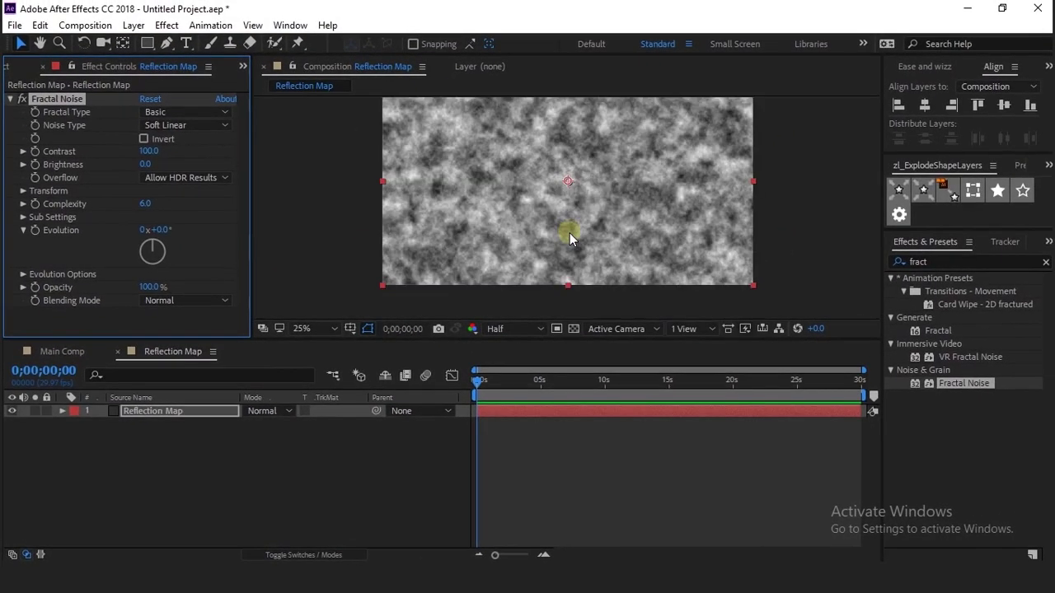
key(space)
drag(570, 214, 570, 242)
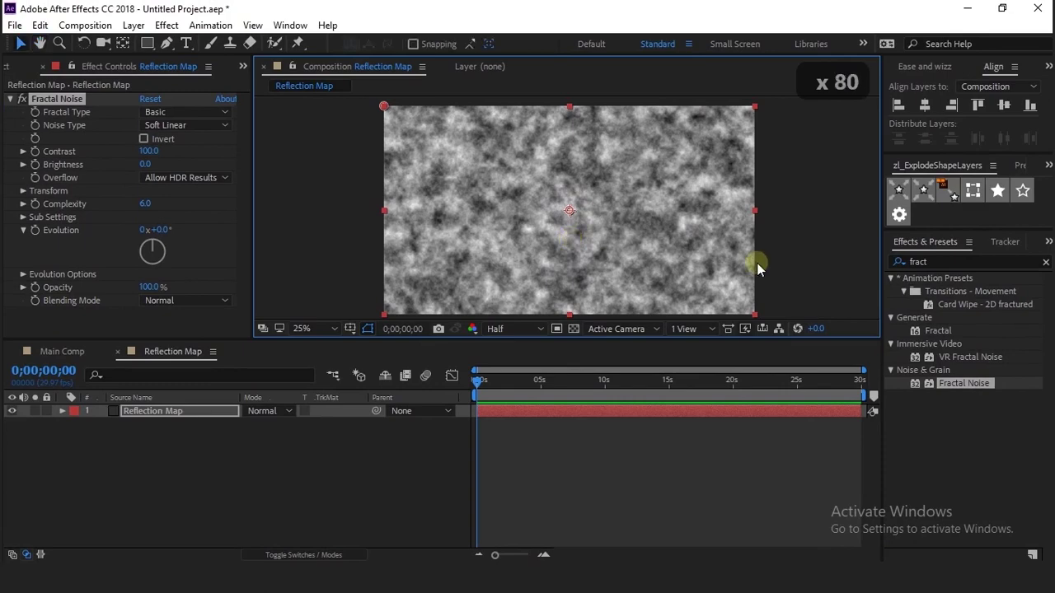
click(790, 224)
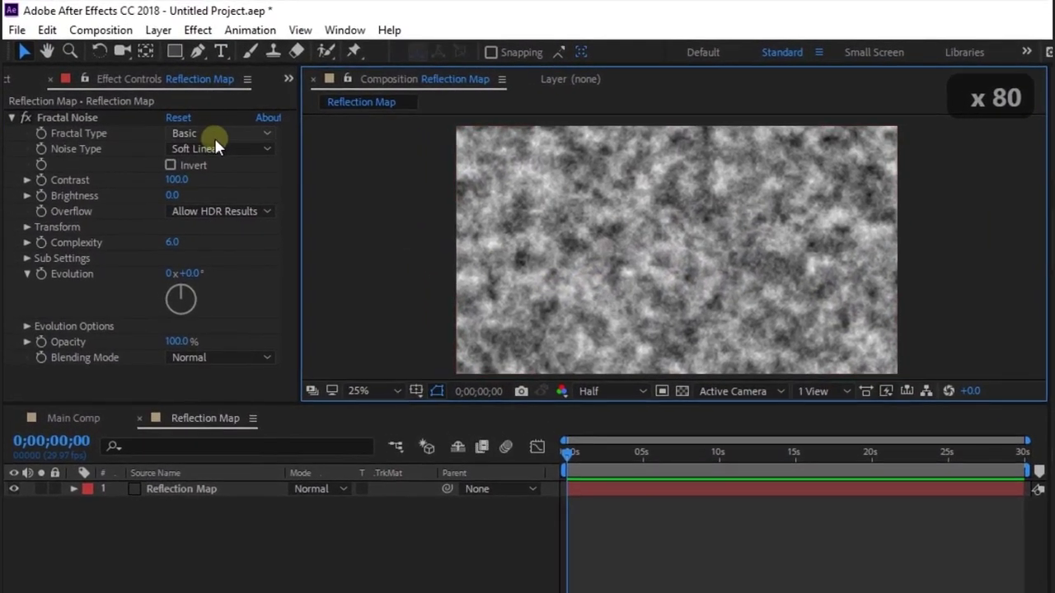
Set Fractal Noise type to Turbulent Smooth and Noise Type to Linear
click(71, 134)
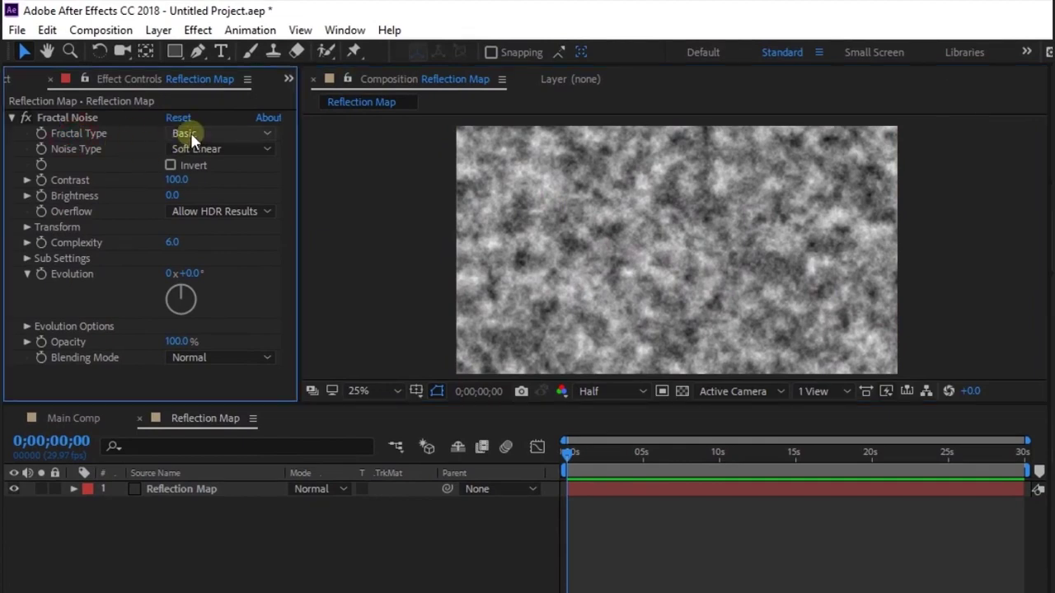
click(191, 136)
click(237, 179)
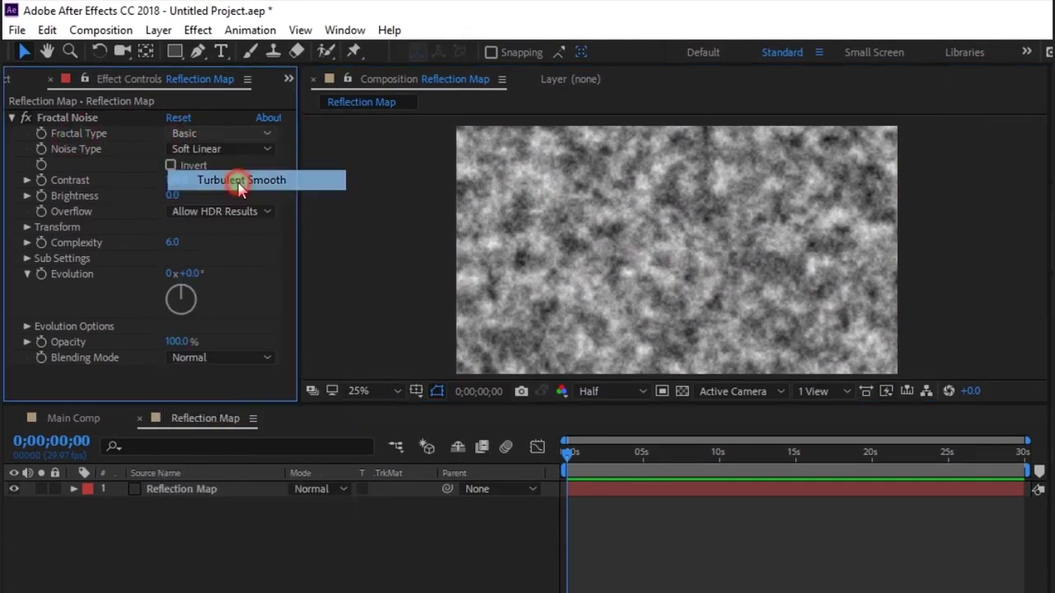
click(239, 150)
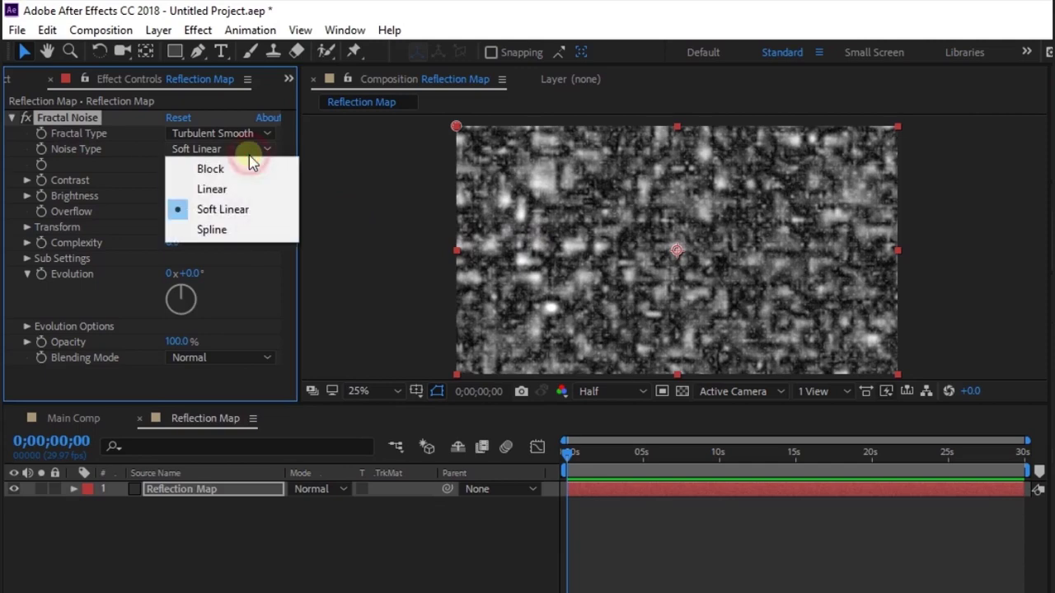
click(236, 186)
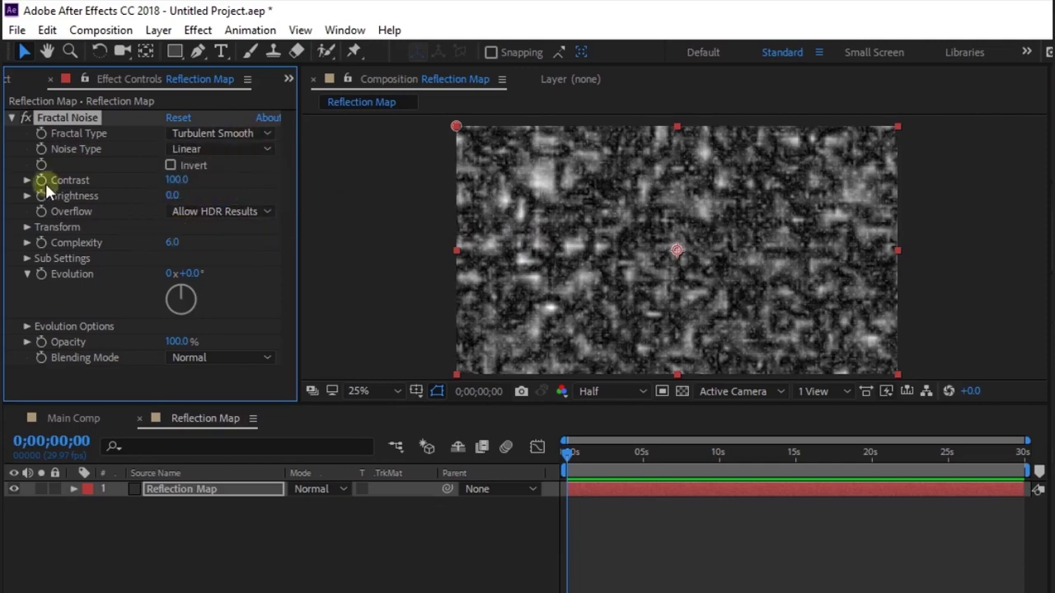
Turn off Uniform Scaling and set noise Scale Height 3000 and Scale Width 245
click(27, 227)
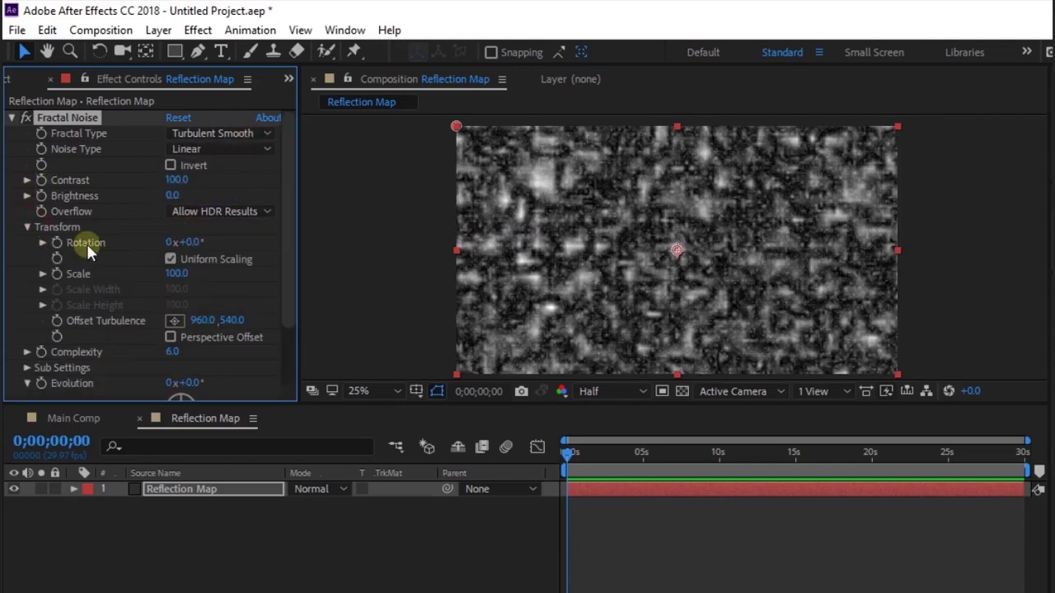
drag(188, 271, 271, 266)
key(ctrl+z)
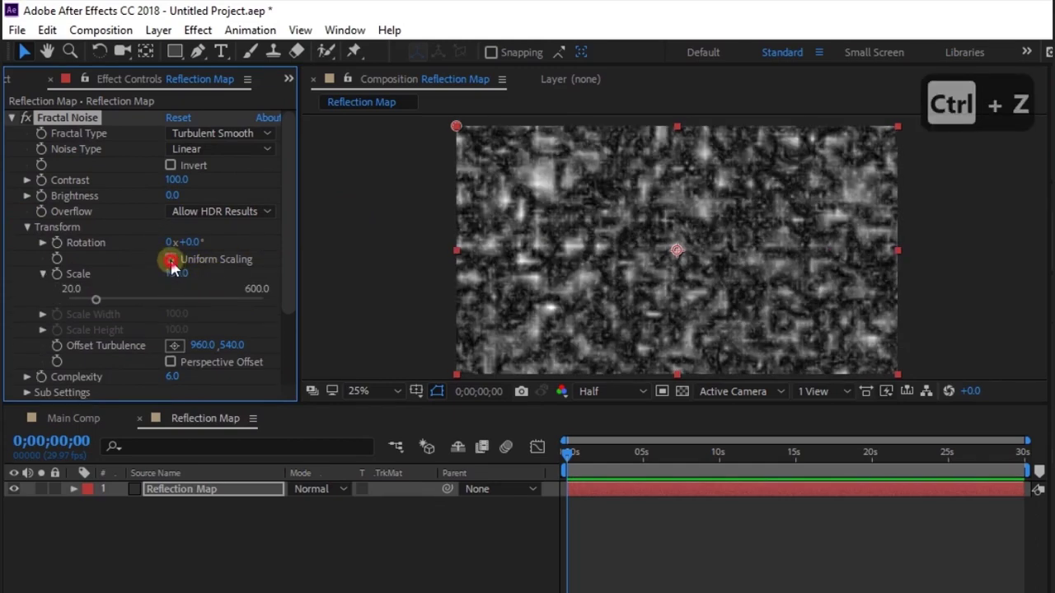
click(170, 260)
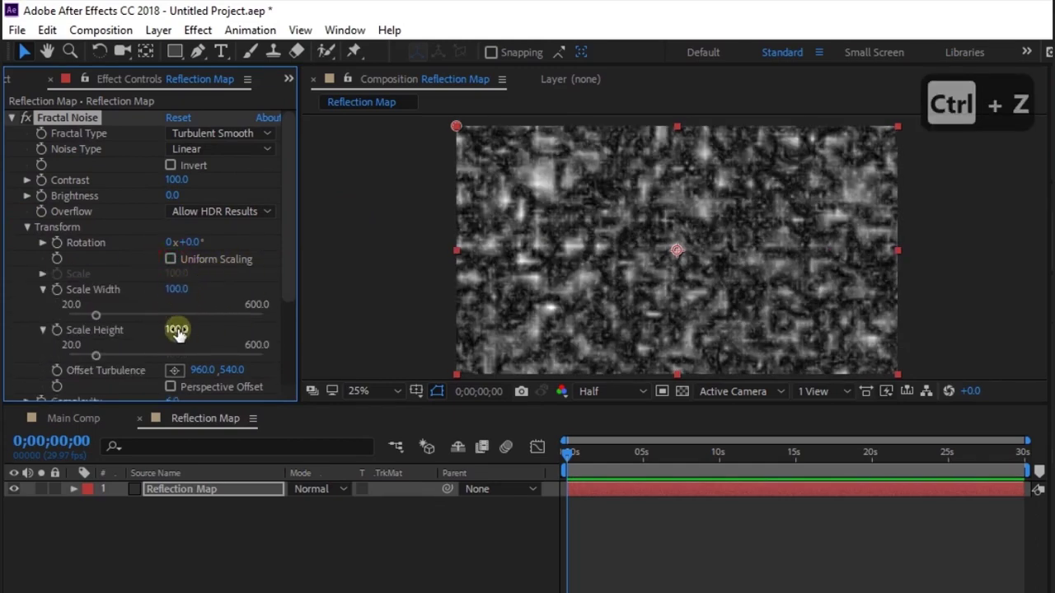
mouse_move(177, 330)
mouse_down()
mouse_move(551, 248)
mouse_move(948, 247)
mouse_move(261, 329)
mouse_up()
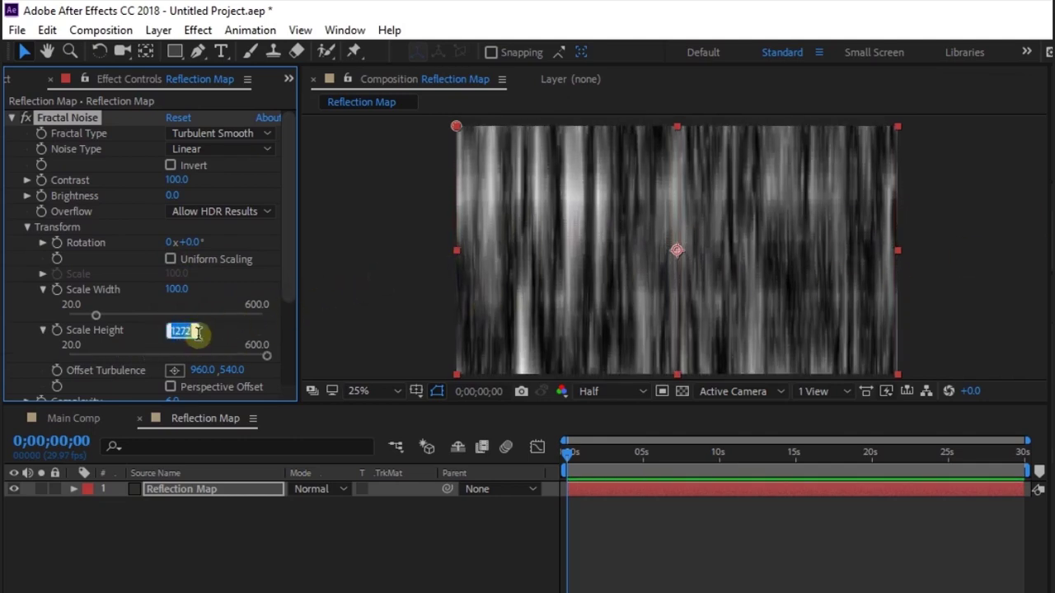
text(3000)
key(Return)
mouse_move(183, 288)
mouse_down()
mouse_move(299, 261)
mouse_move(281, 272)
mouse_up()
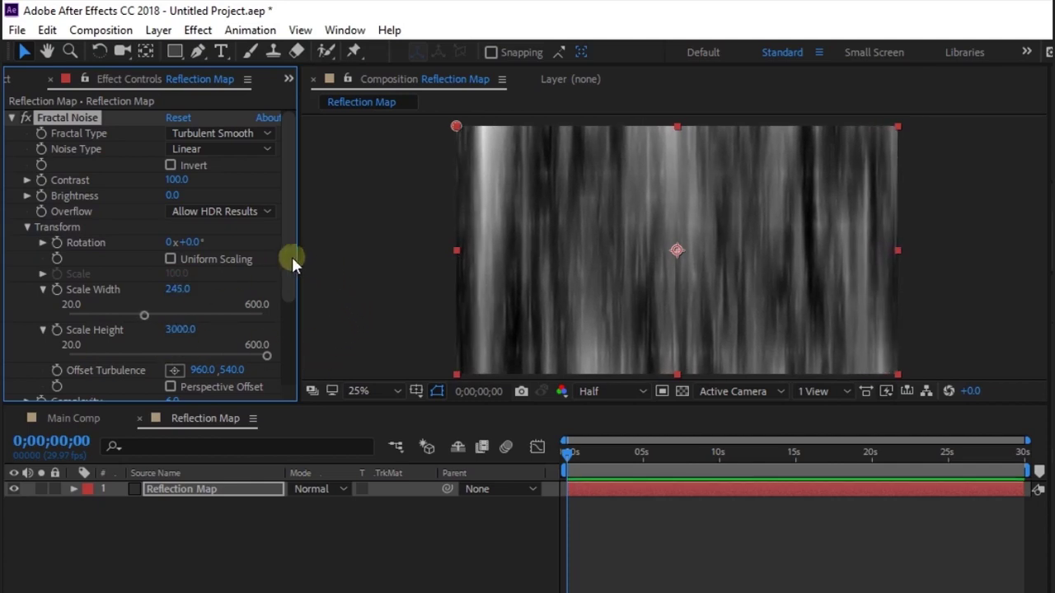
Set noise Scale Width to 200 and Complexity to 2
text(200)
key(Return)
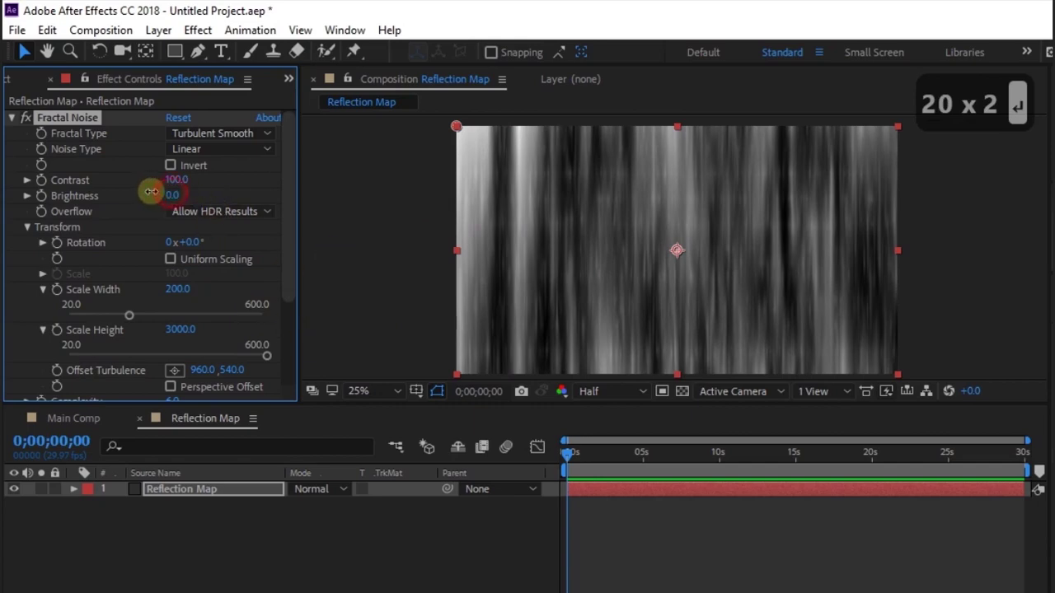
mouse_move(151, 191)
mouse_down()
mouse_move(317, 170)
mouse_move(153, 196)
mouse_up()
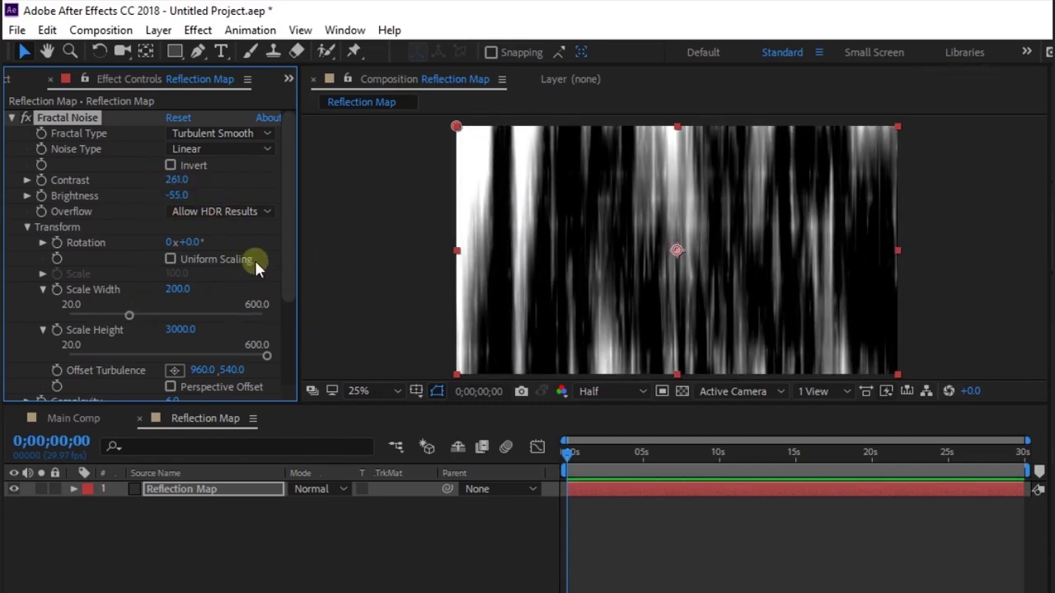
scroll(292, 257, down, 2)
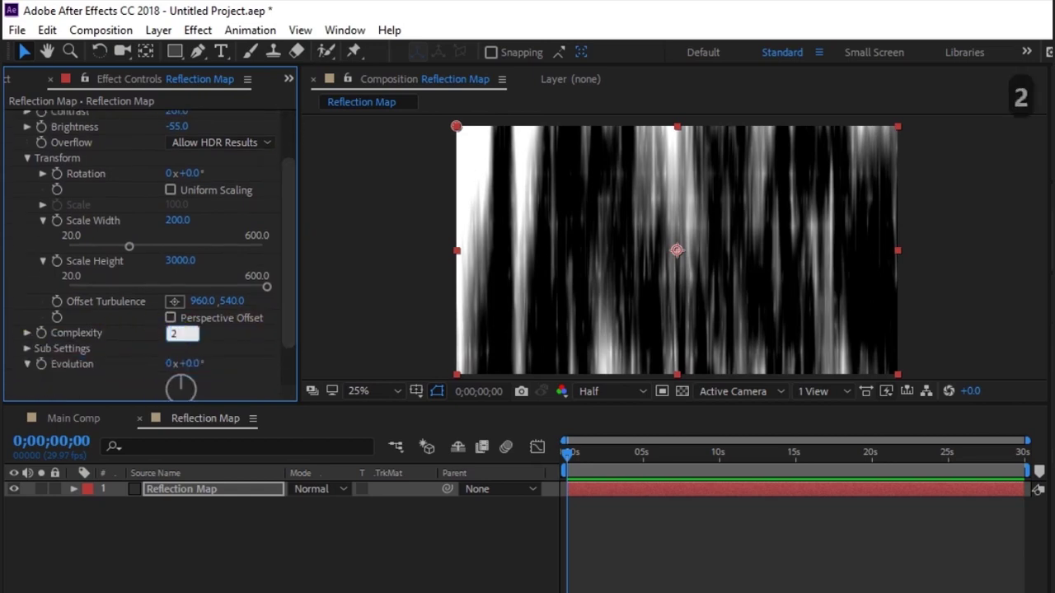
key(Return)
scroll(184, 194, up, 1)
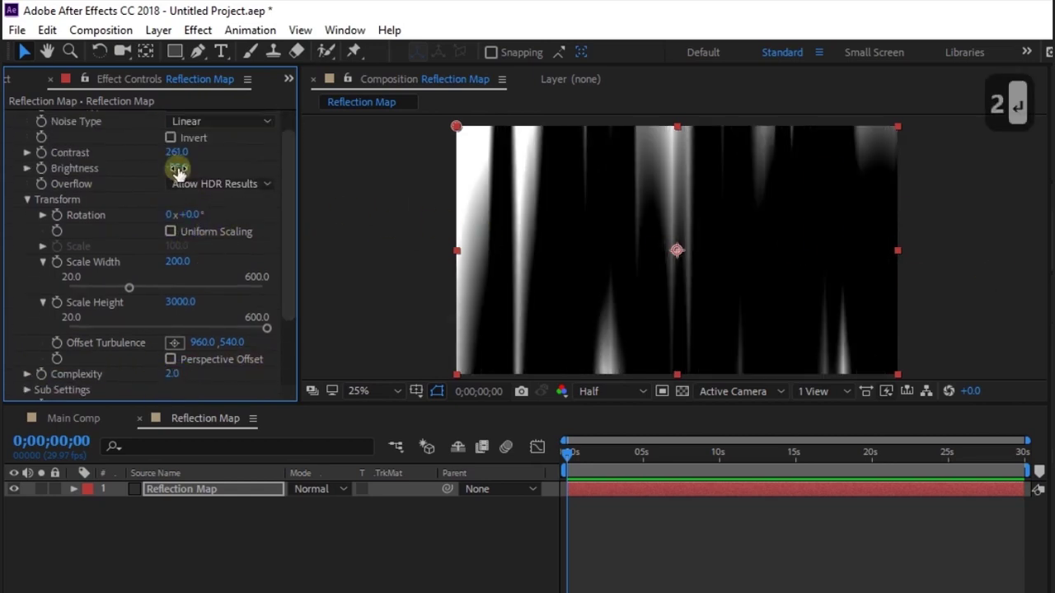
Set Contrast 290, Brightness 30 and Scale Width 138.8, then return to Main Comp
drag(169, 167, 254, 165)
scroll(176, 205, up, 1)
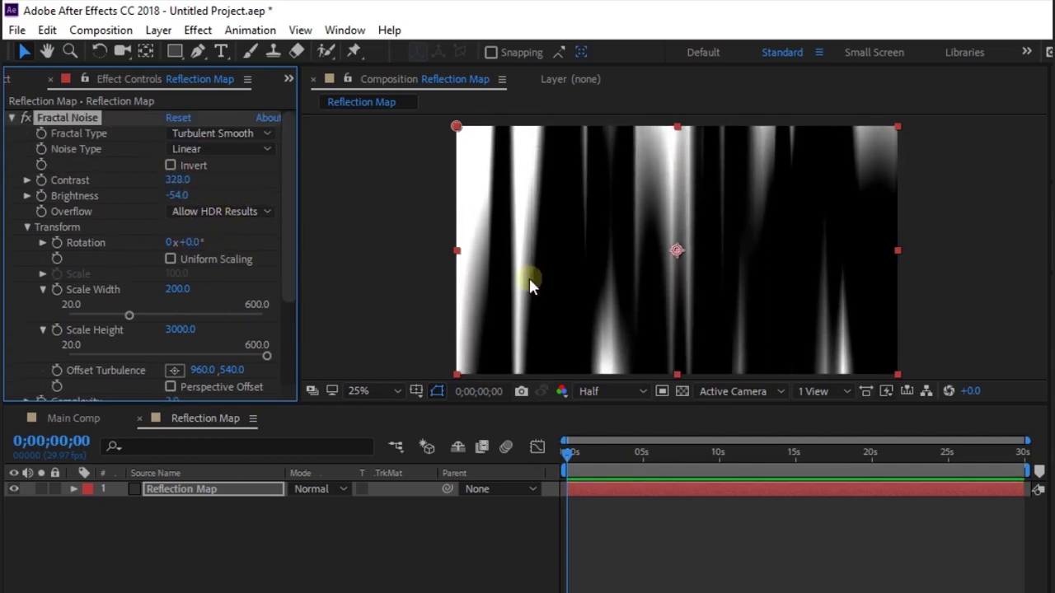
drag(182, 183, 405, 205)
mouse_move(97, 192)
mouse_down()
mouse_move(302, 207)
mouse_move(266, 212)
mouse_move(276, 212)
mouse_move(175, 186)
mouse_move(66, 187)
mouse_move(313, 203)
mouse_move(137, 176)
mouse_move(123, 195)
mouse_move(134, 205)
mouse_move(156, 197)
mouse_up()
drag(132, 316, 109, 315)
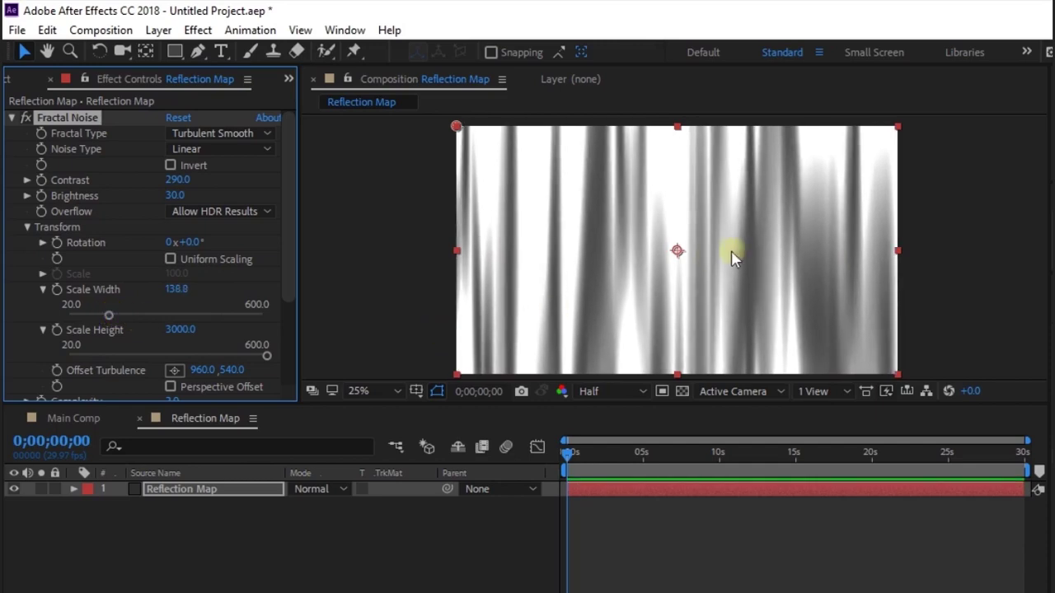
click(395, 204)
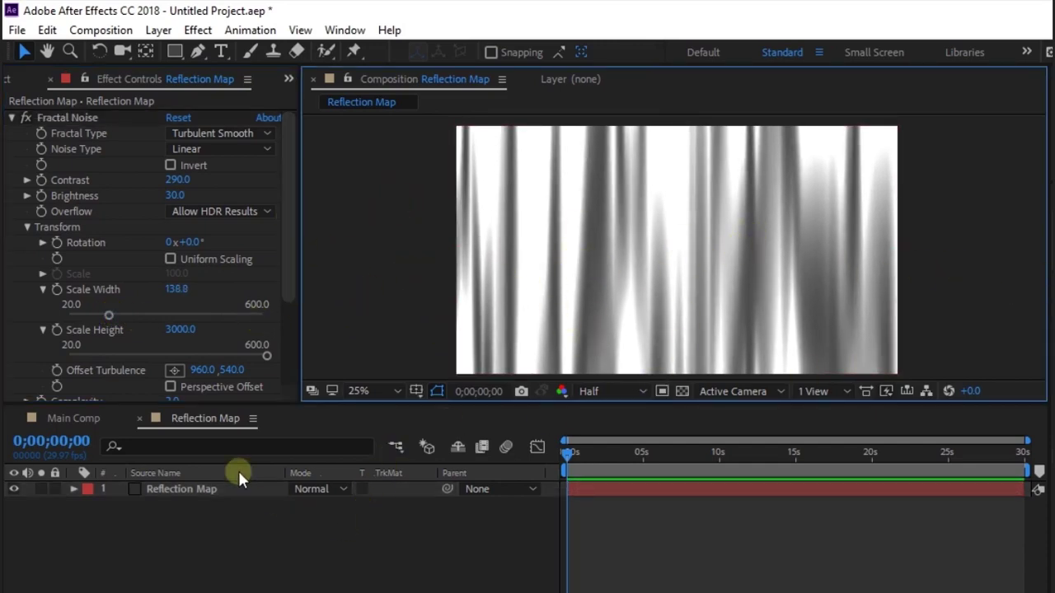
click(89, 420)
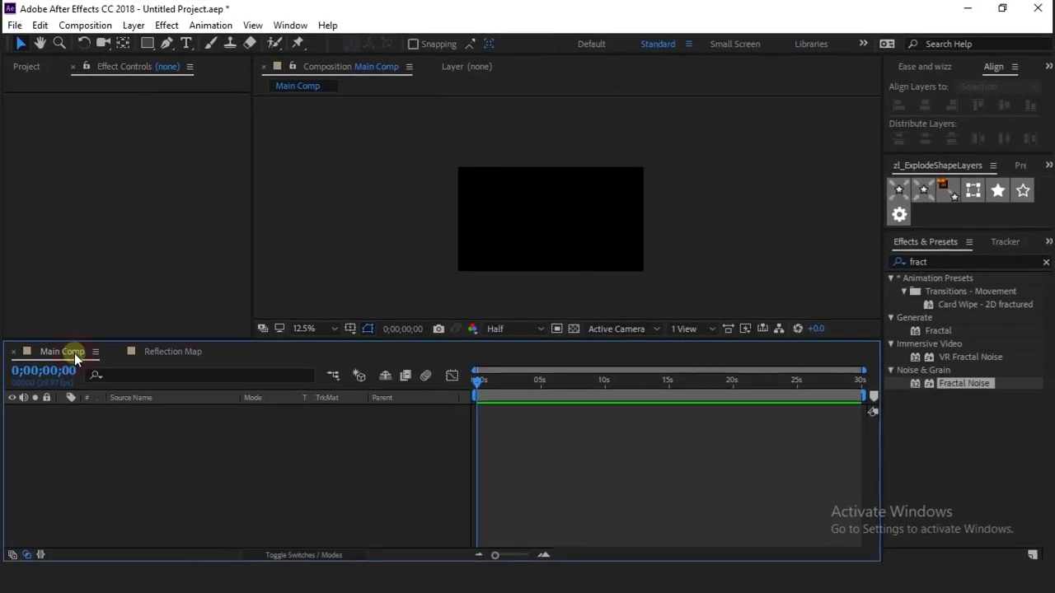
Drag the Reflection Map composition from the Project panel into the Main Comp timeline
click(33, 68)
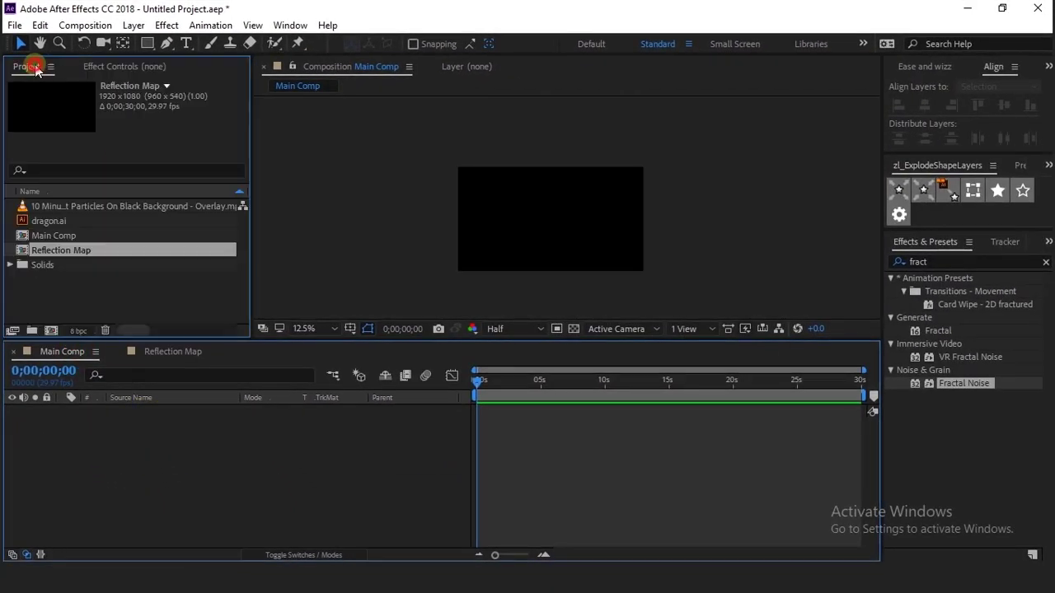
drag(79, 252, 177, 435)
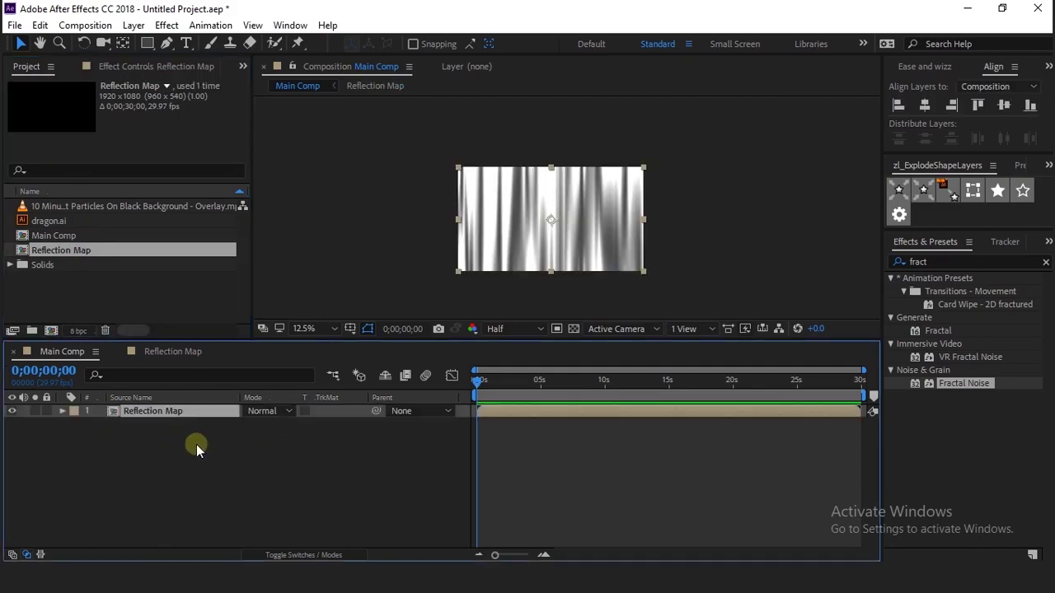
click(196, 447)
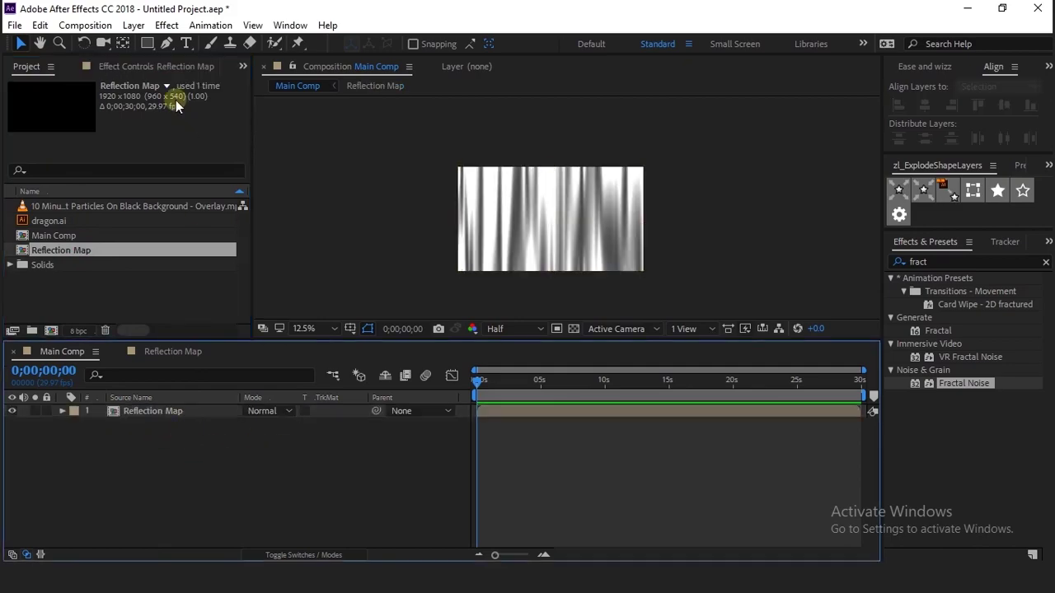
click(107, 26)
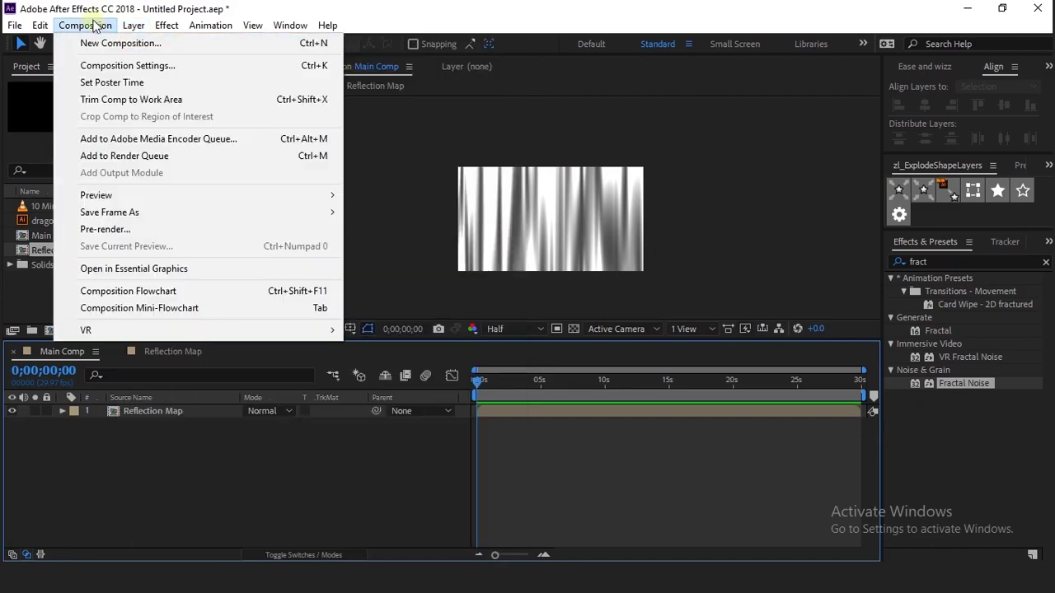
Create a new composition named Logo and add dragon.ai to it
click(105, 43)
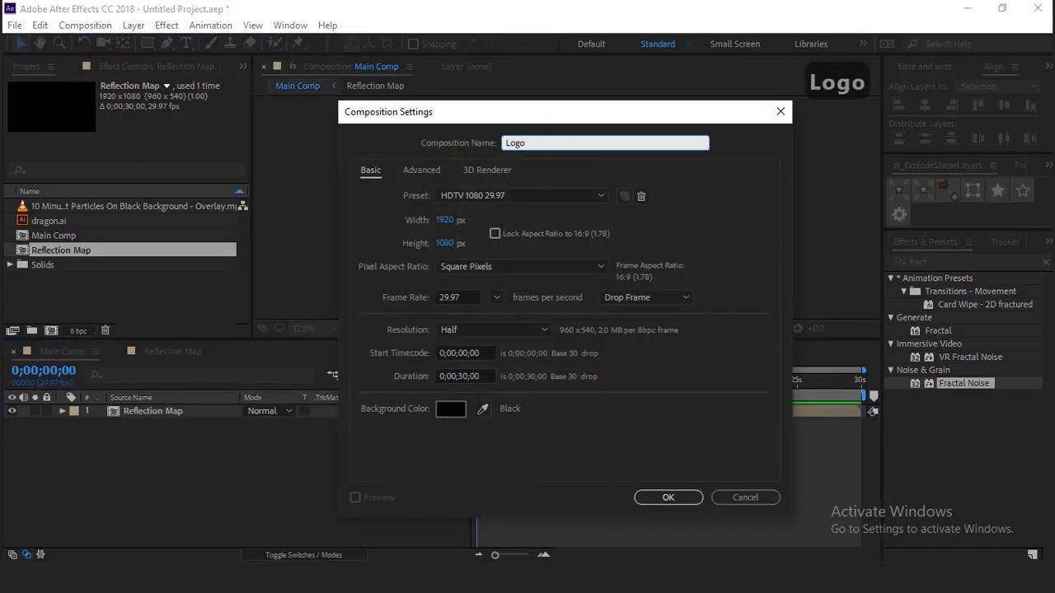
key(Return)
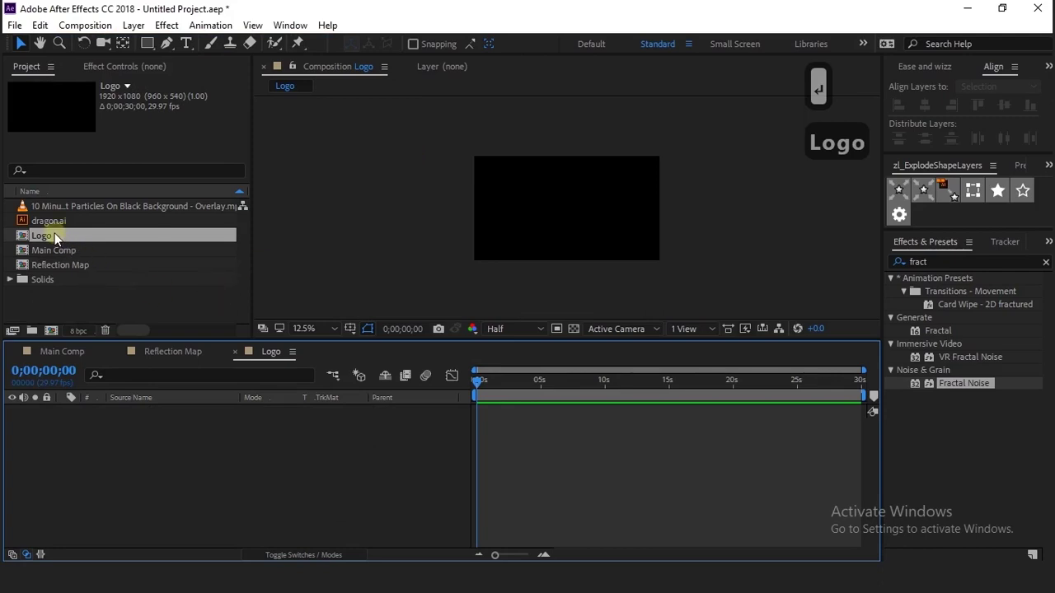
click(54, 234)
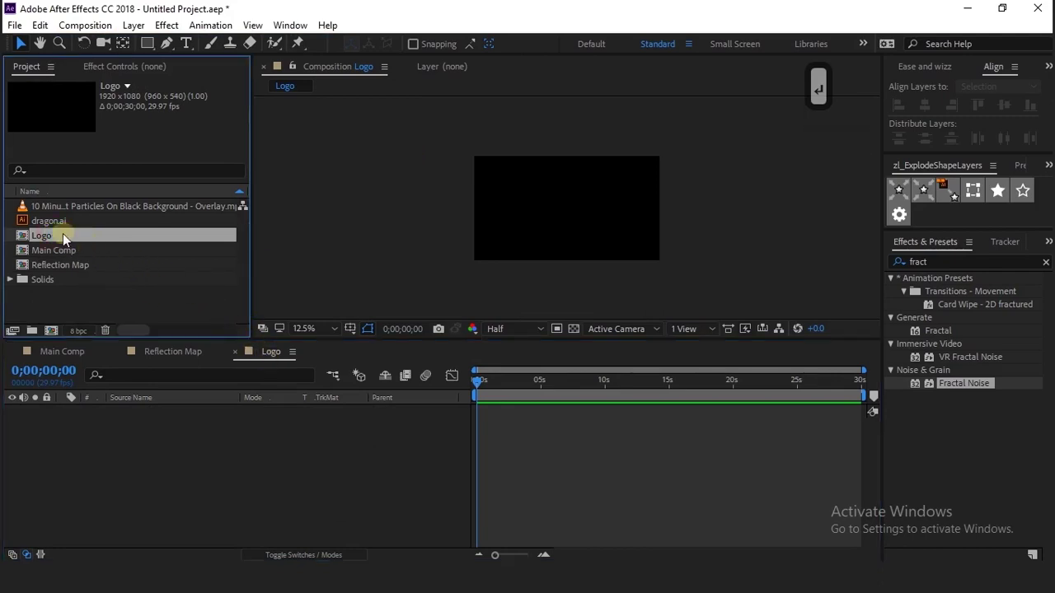
drag(37, 219, 166, 474)
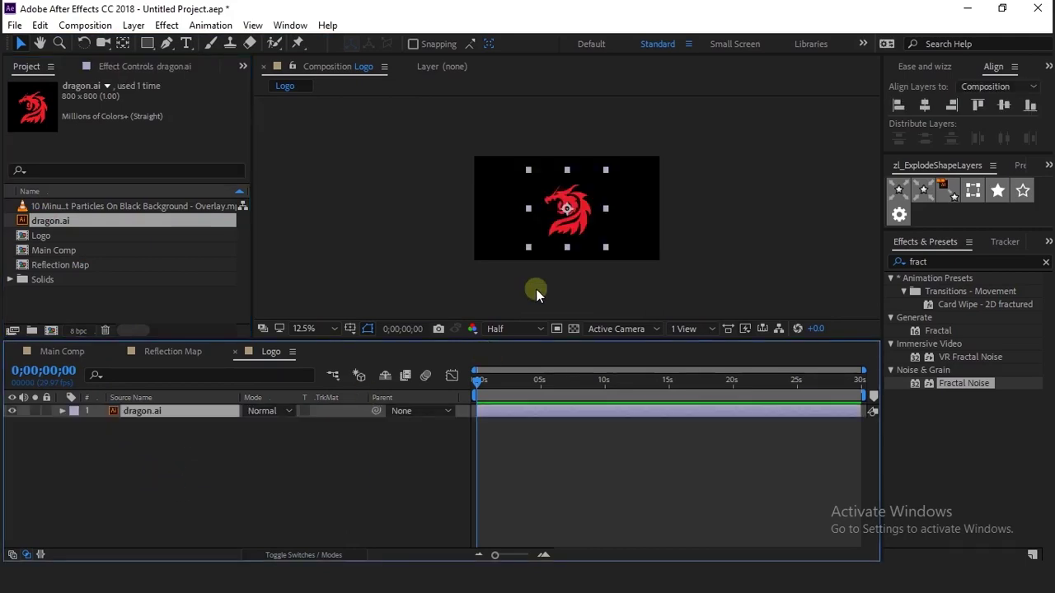
Convert dragon.ai into a dragon Outlines shape layer and delete the original dragon.ai layer
scroll(580, 227, up, 1)
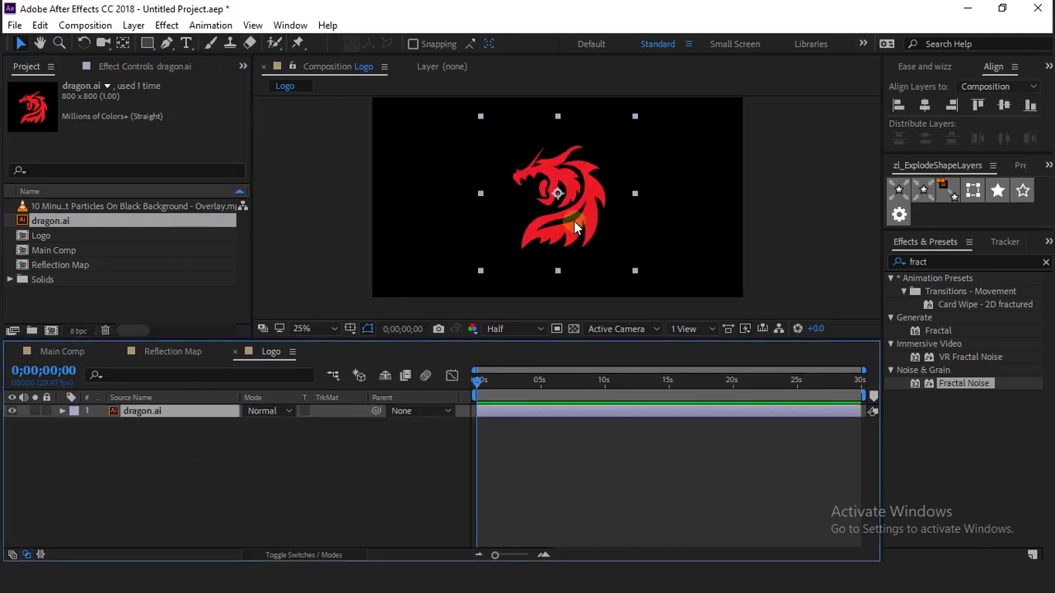
right_click(205, 416)
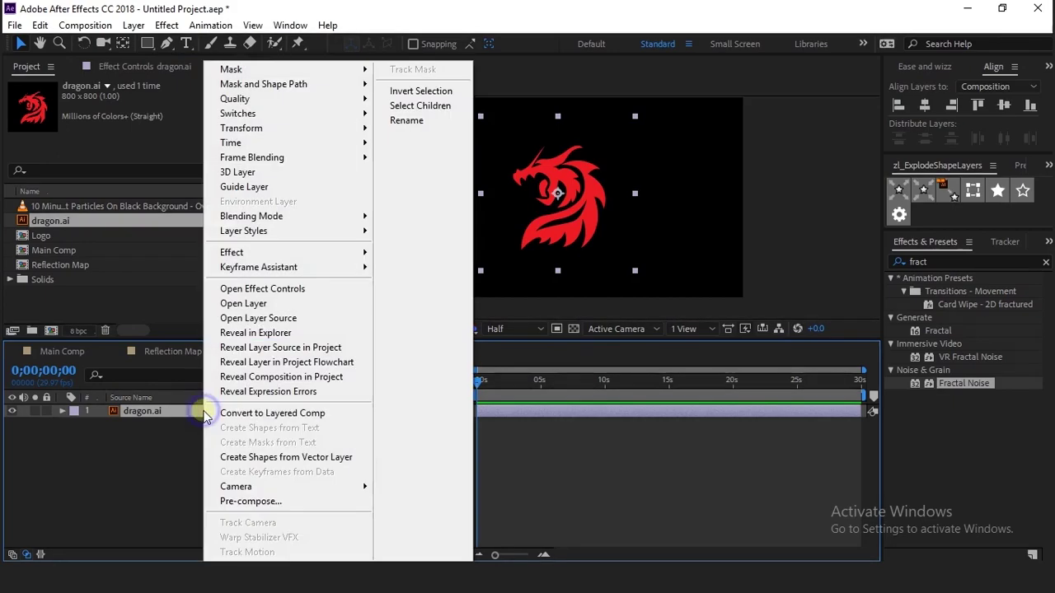
click(306, 460)
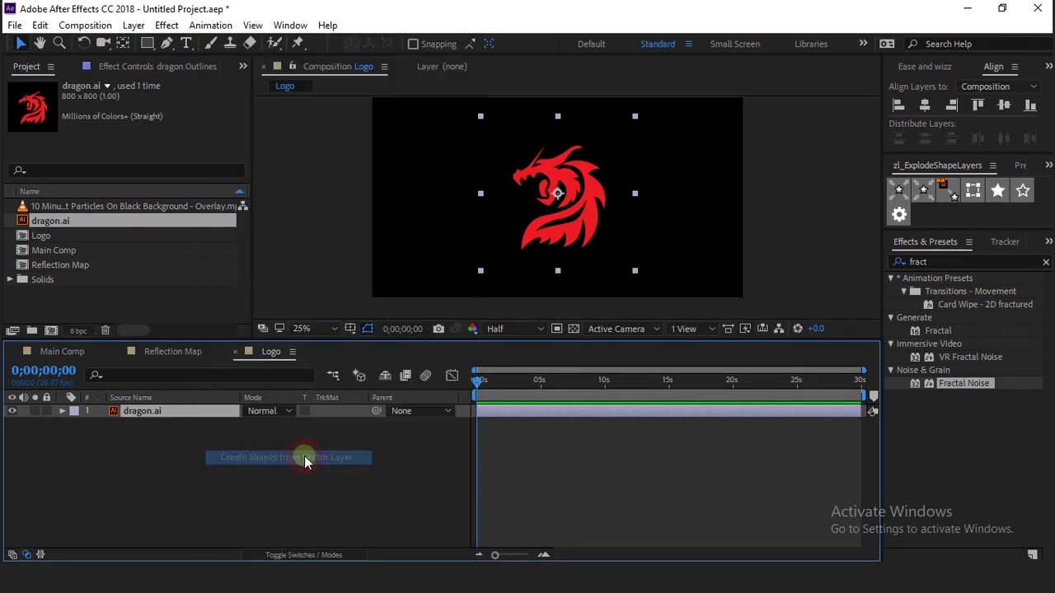
click(159, 427)
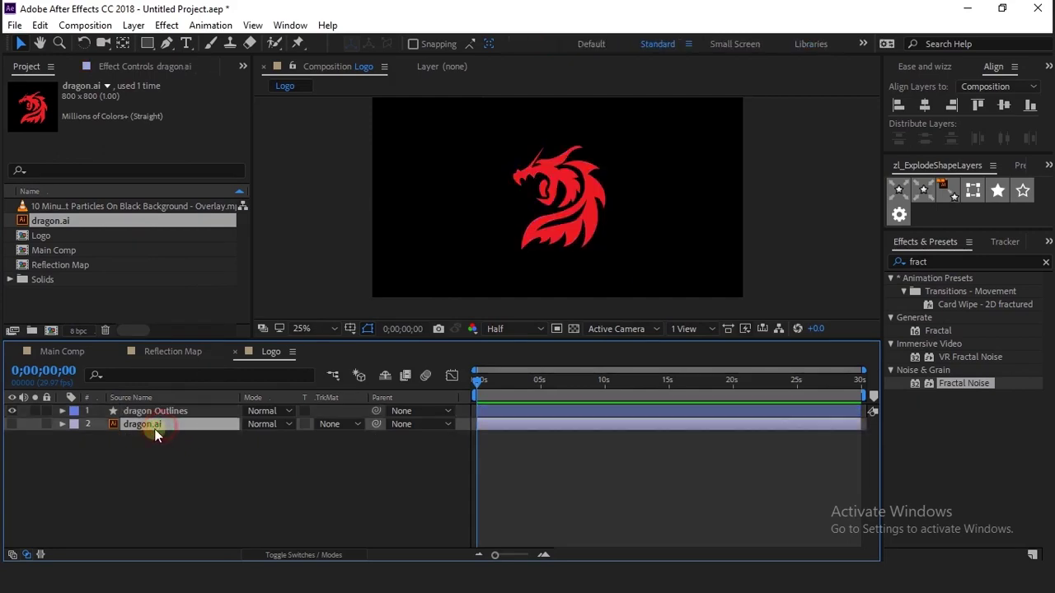
key(Delete)
click(166, 416)
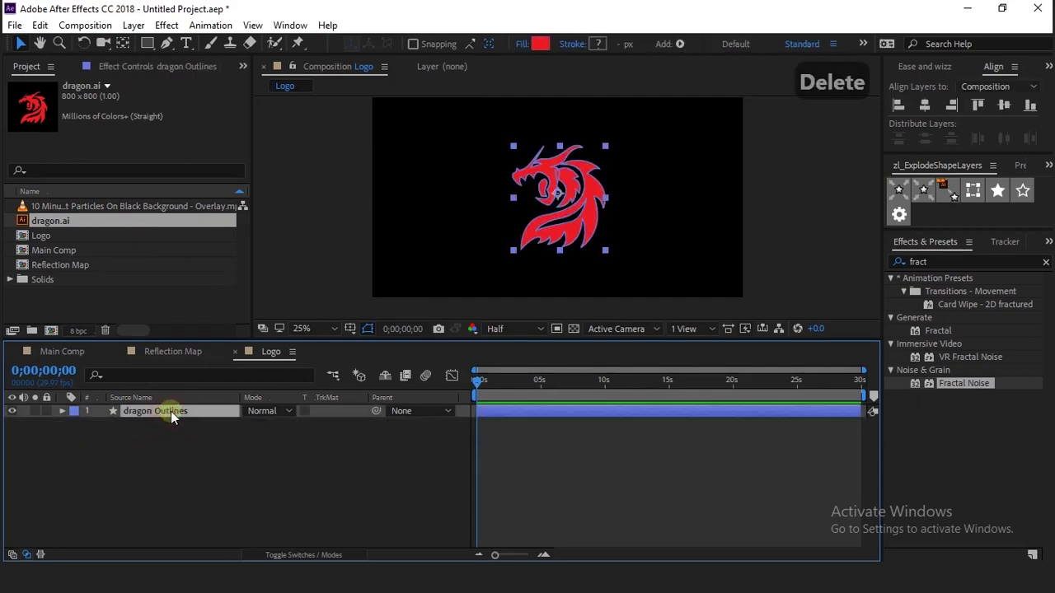
click(328, 199)
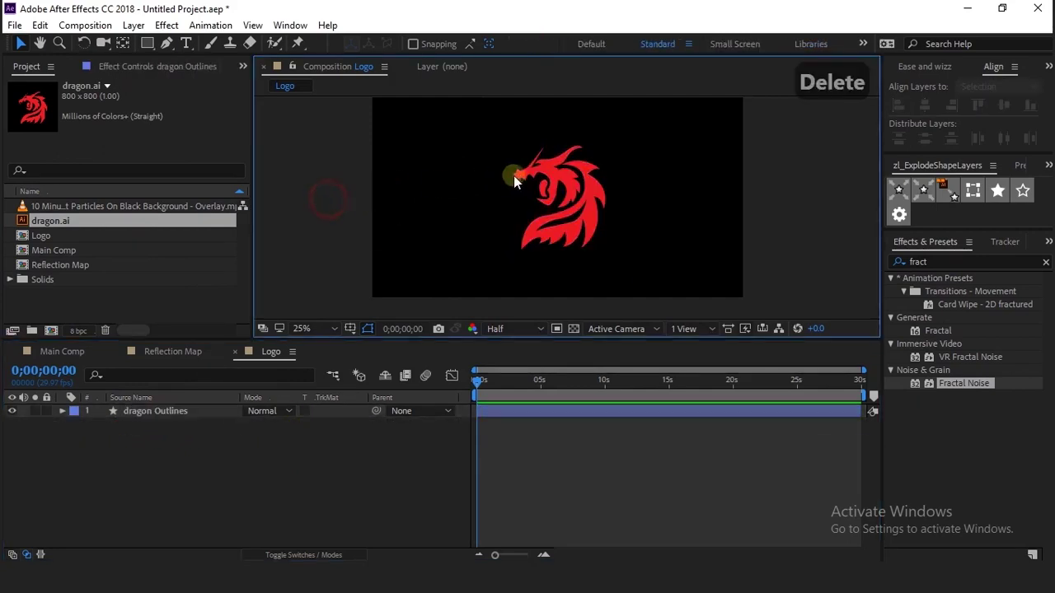
Add the Logo composition into Main Comp above Reflection Map
click(70, 353)
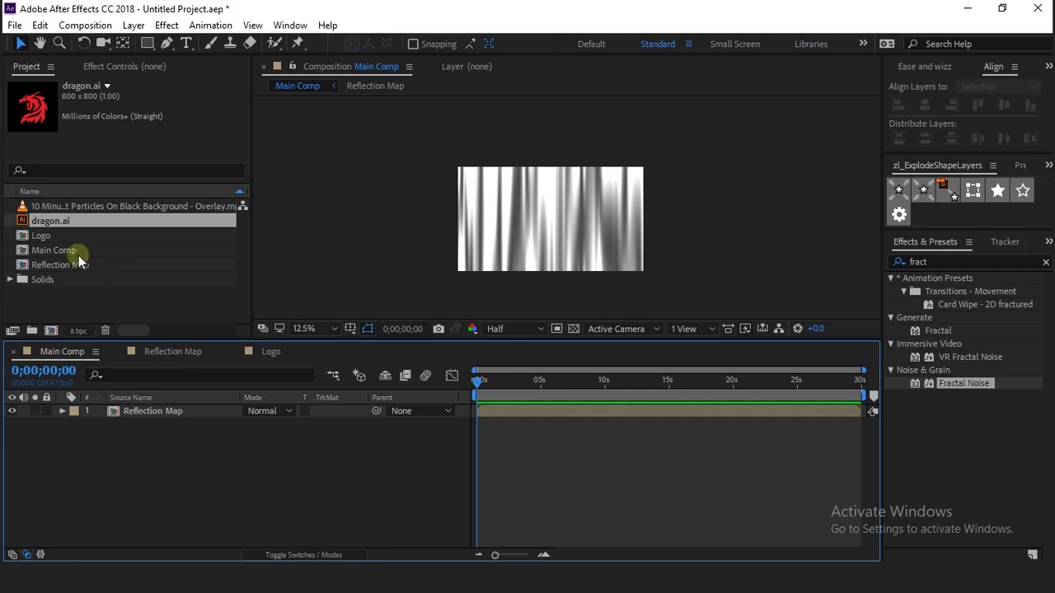
drag(47, 237, 191, 455)
click(184, 448)
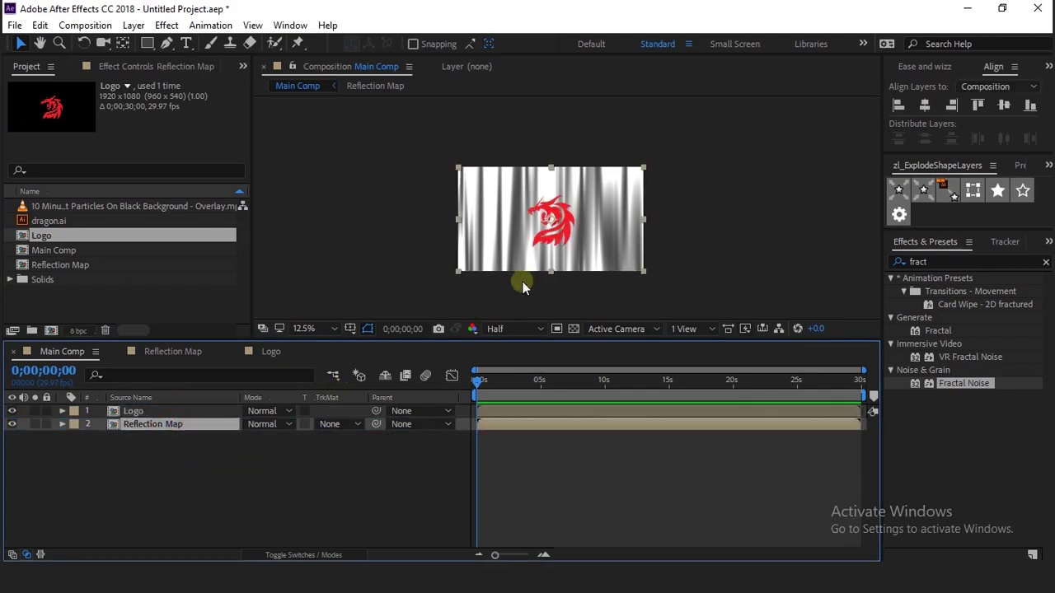
click(399, 276)
scroll(548, 231, up, 1)
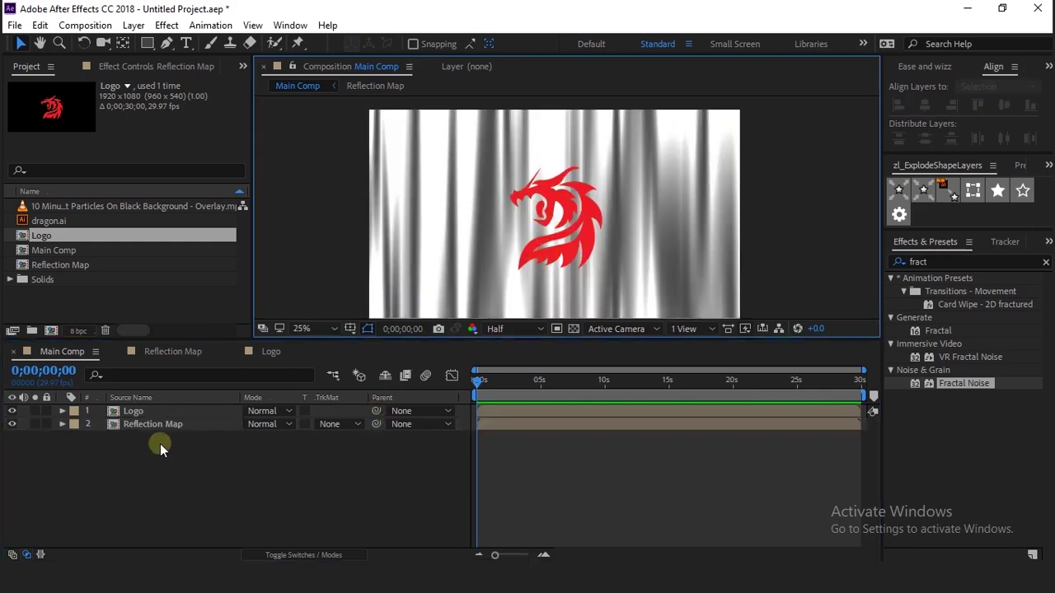
Set Reflection Map's track matte to Alpha Matte "Logo" and show its Effect Controls
click(146, 426)
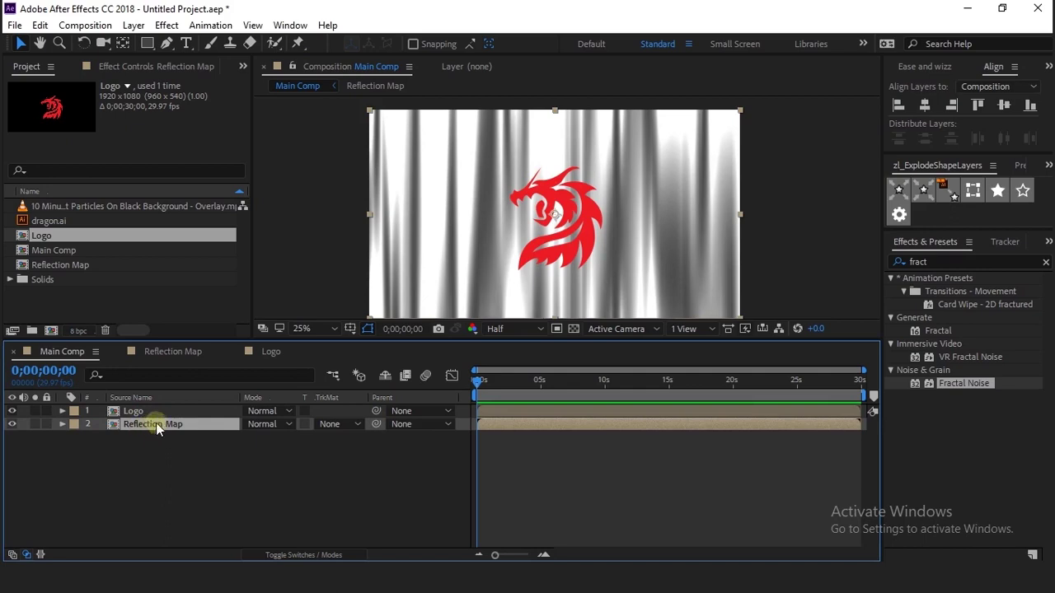
click(330, 435)
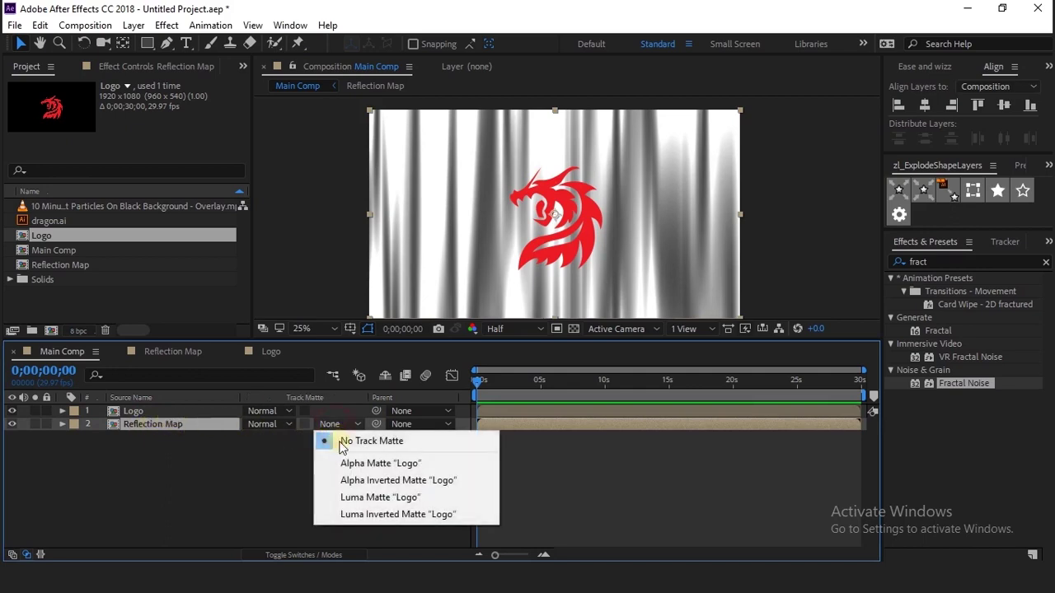
click(347, 464)
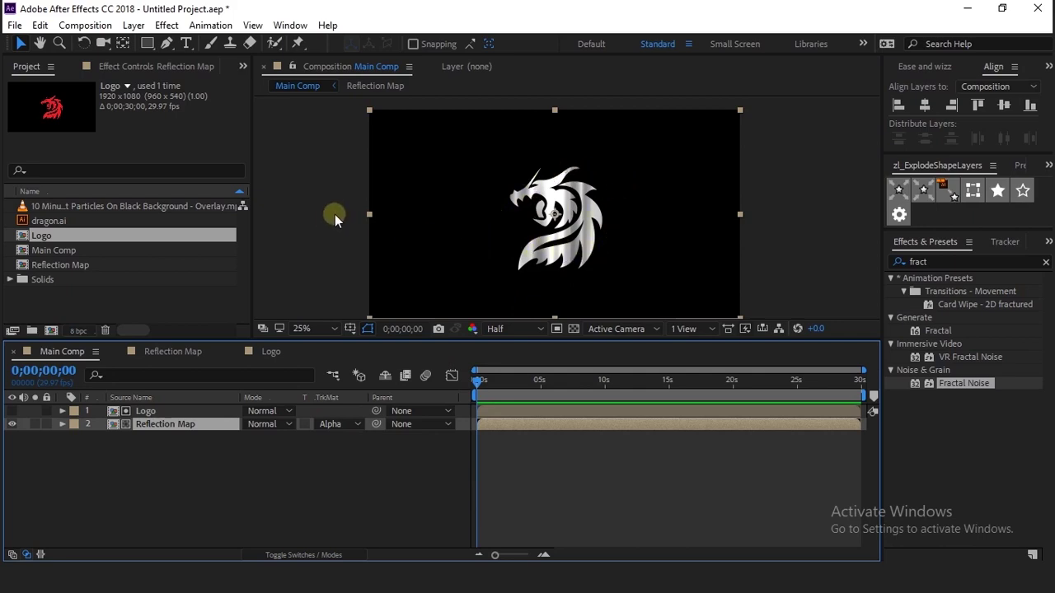
click(334, 214)
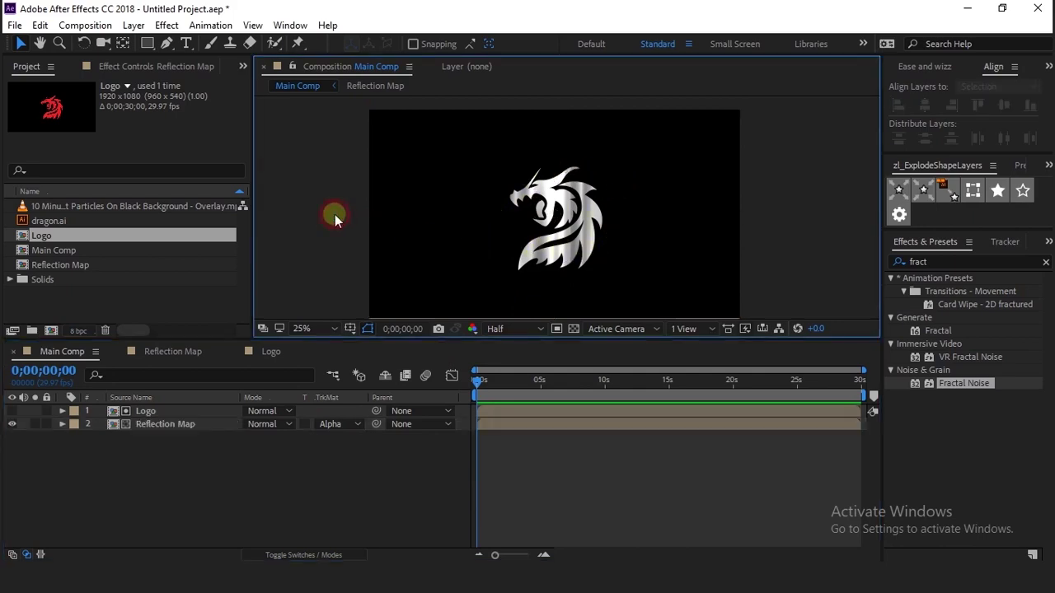
click(188, 425)
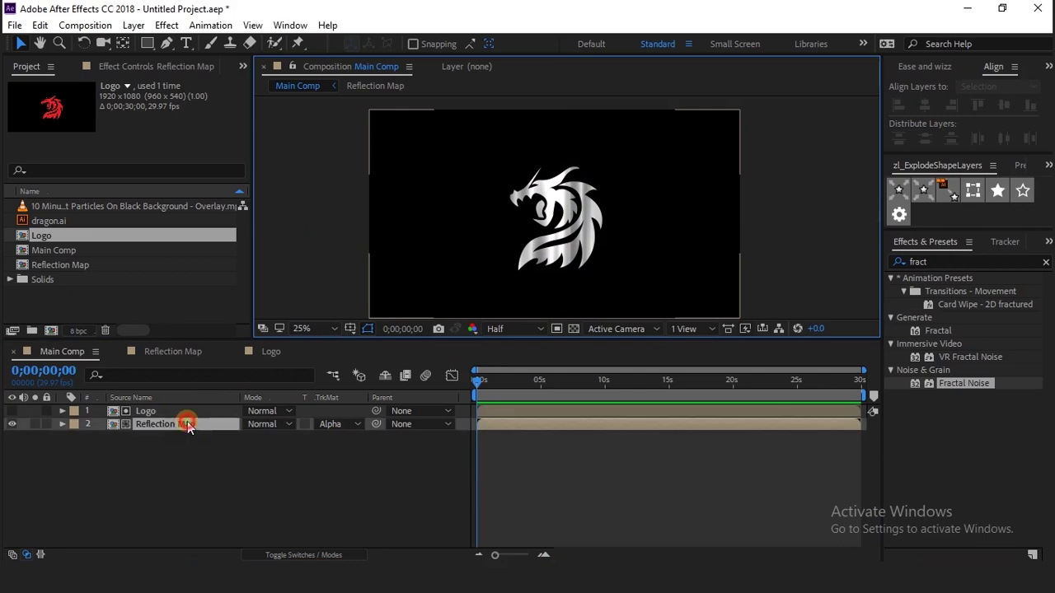
click(130, 67)
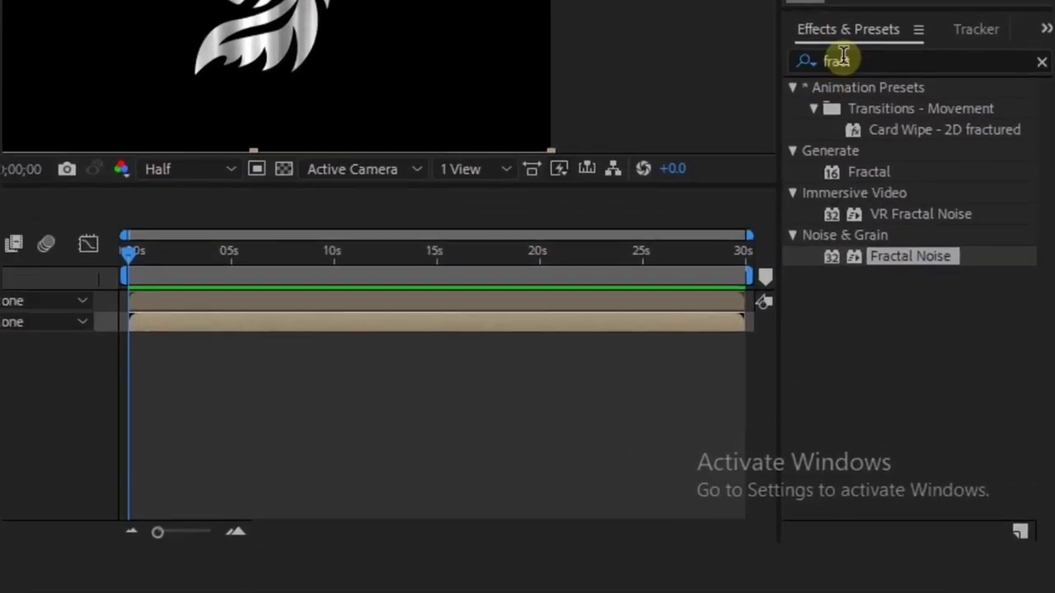
Search 'glass' and apply CC Glass to the Reflection Map layer
drag(859, 59, 770, 59)
text(glass)
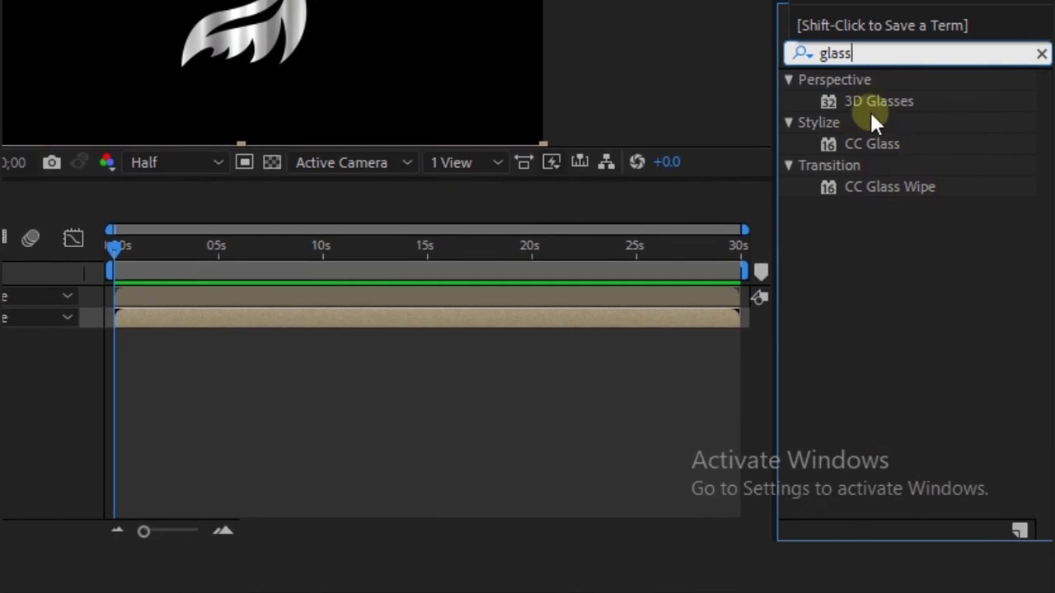
click(872, 145)
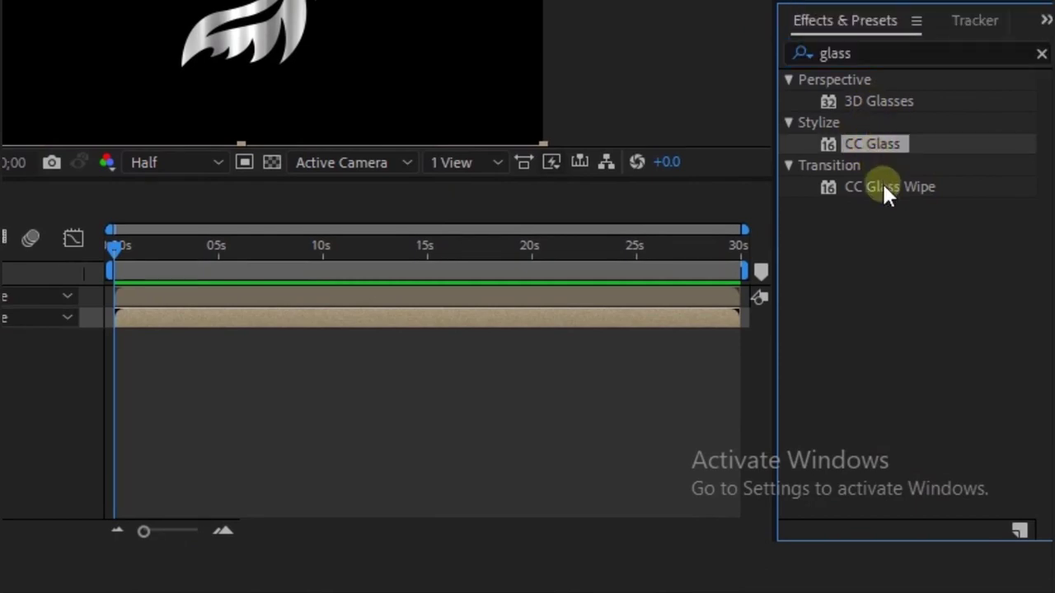
drag(872, 143, 524, 94)
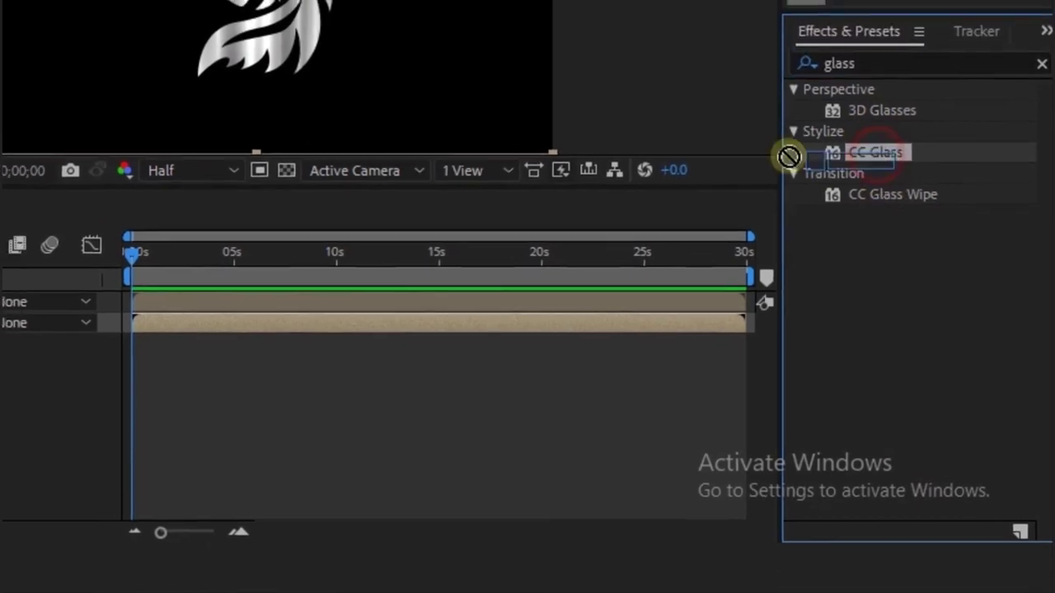
drag(721, 280, 185, 426)
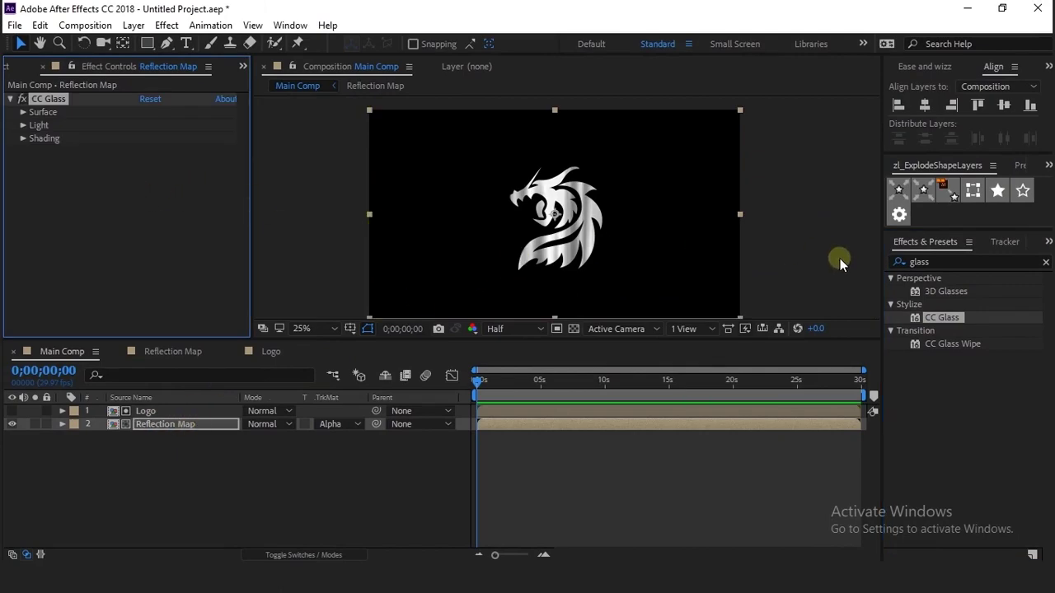
Search 'blob' and apply CC Blobbylize to the Reflection Map layer
click(905, 264)
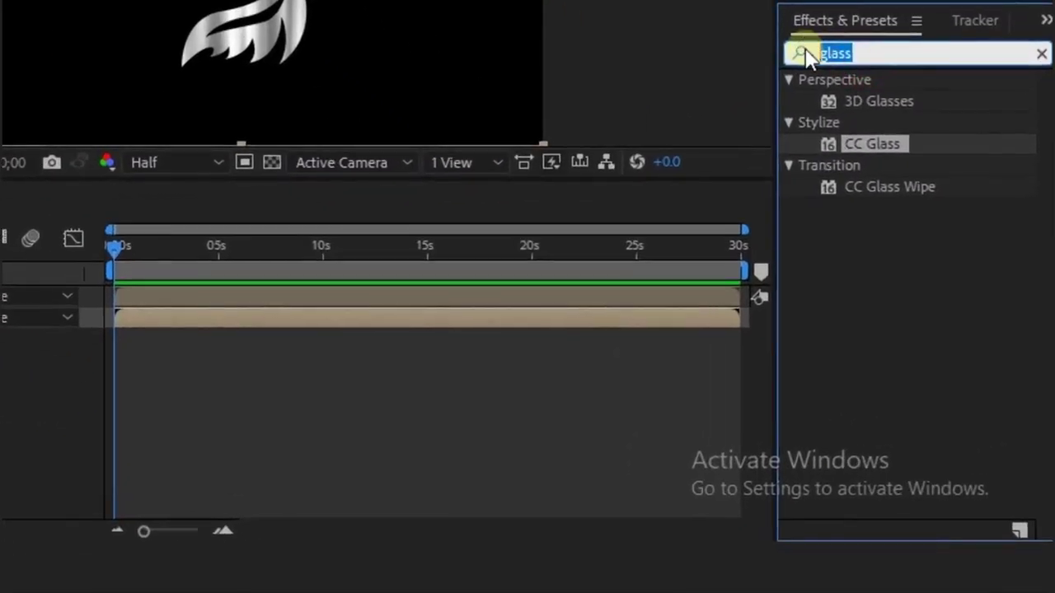
text(bl)
text(ob)
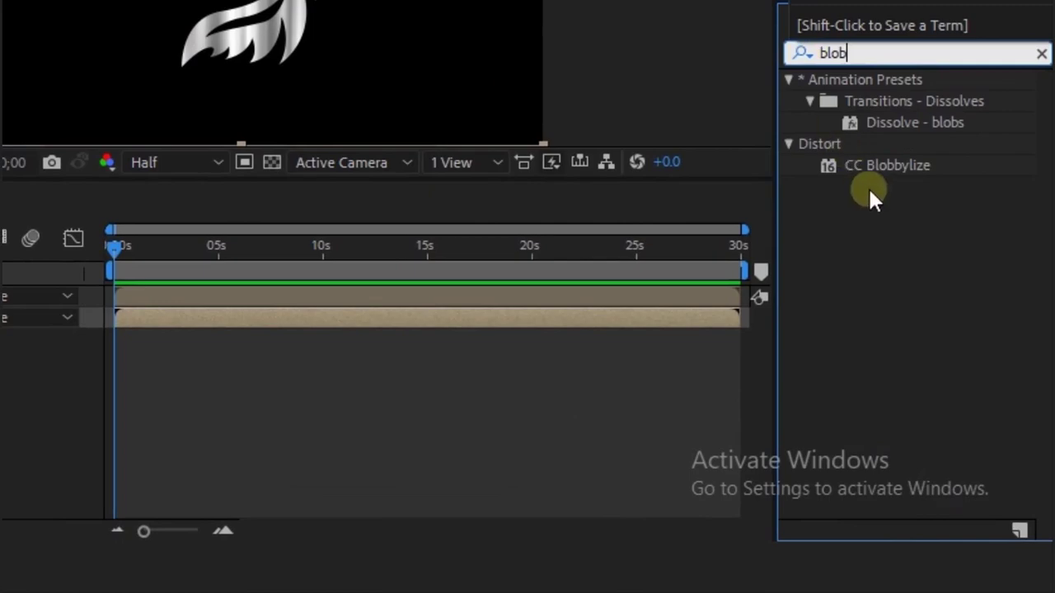
drag(887, 167, 0, 335)
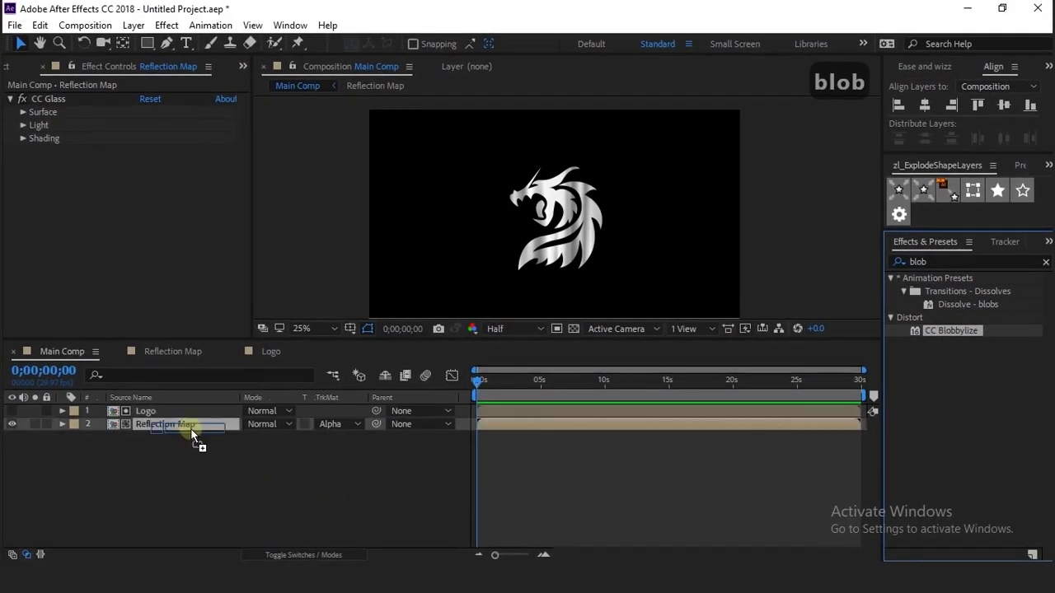
drag(191, 429, 188, 427)
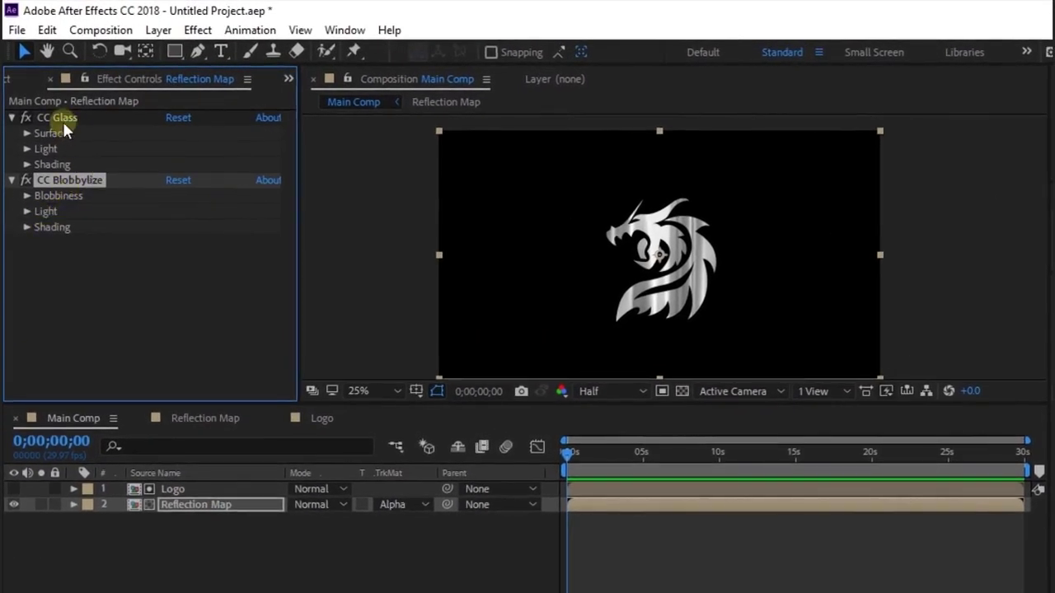
Set CC Glass Bump Map and CC Blobbylize Blob Layer both to the Logo layer
click(70, 122)
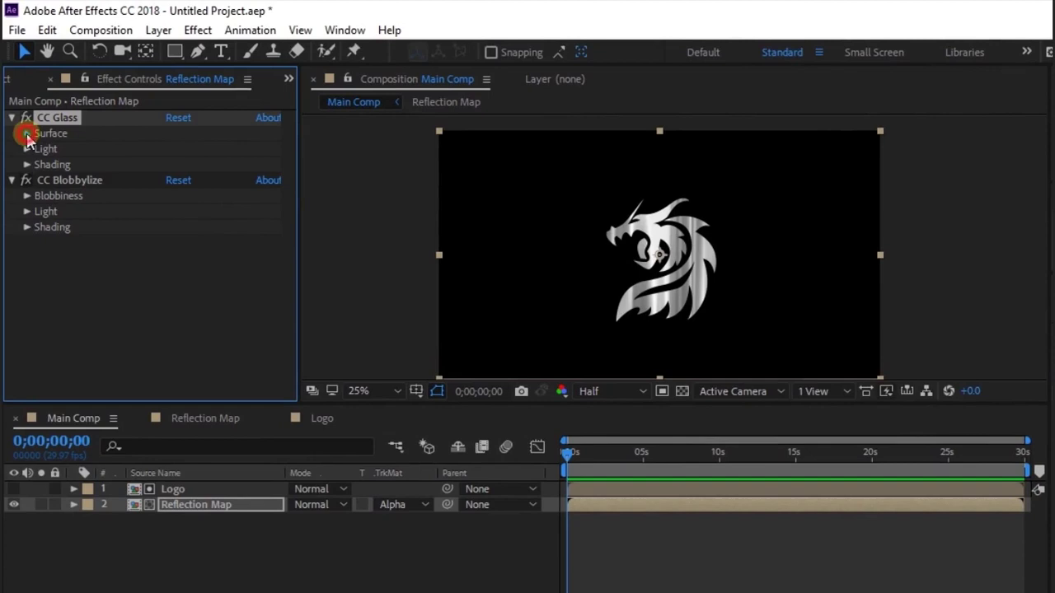
click(28, 134)
click(191, 149)
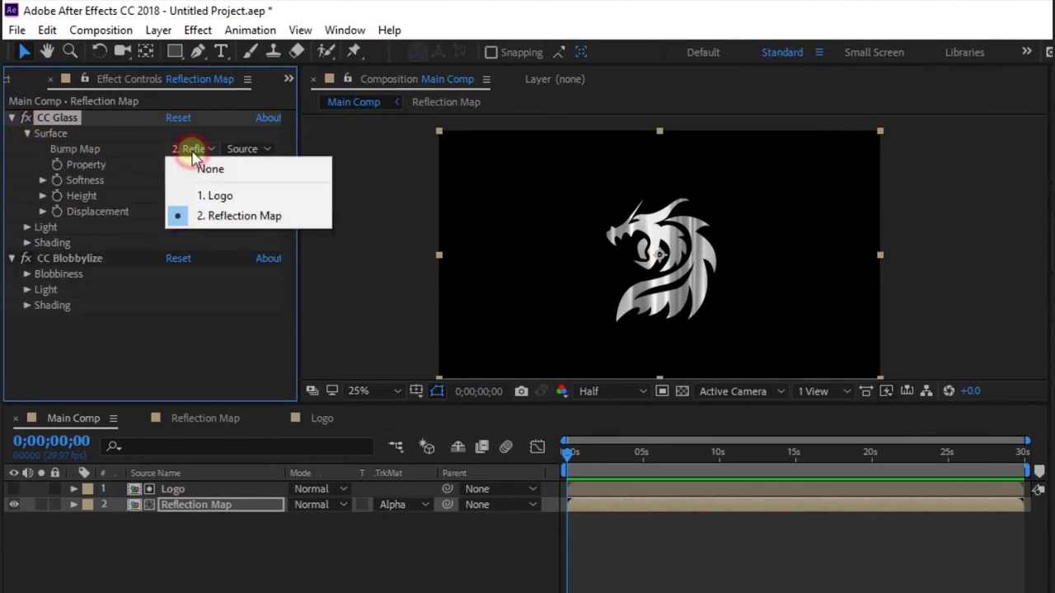
click(199, 198)
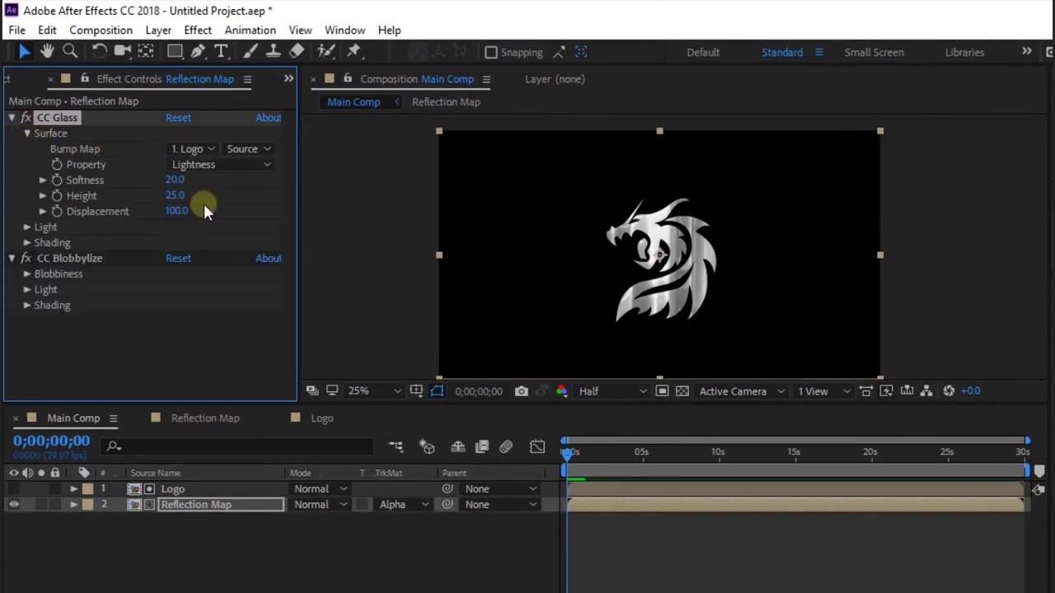
click(27, 274)
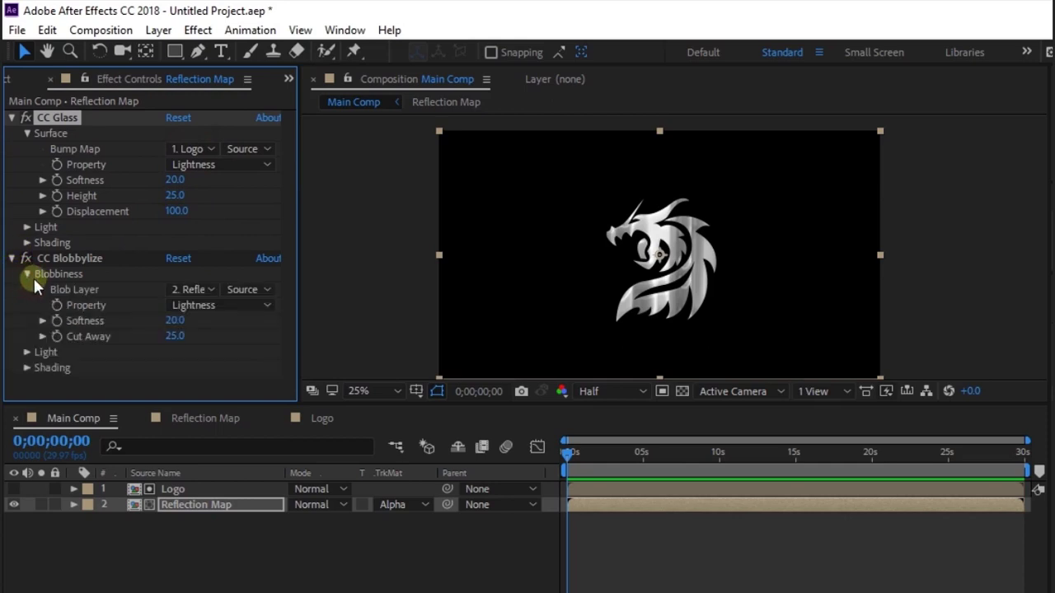
click(178, 292)
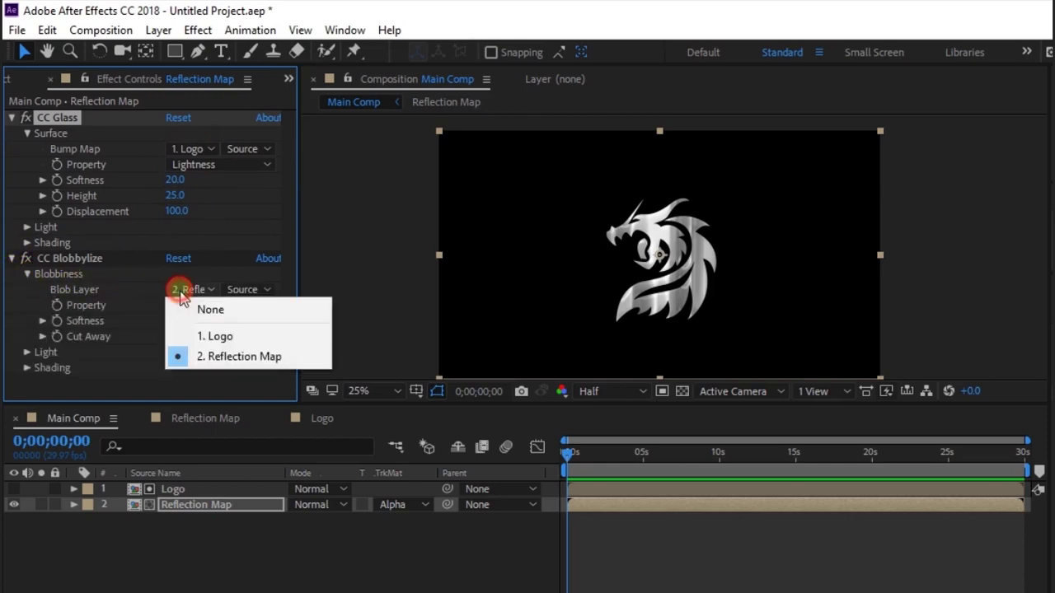
click(204, 337)
Set Blobbylize Cut Away to 0, raise CC Glass Height, and set Glass Softness to 30
scroll(666, 266, up, 2)
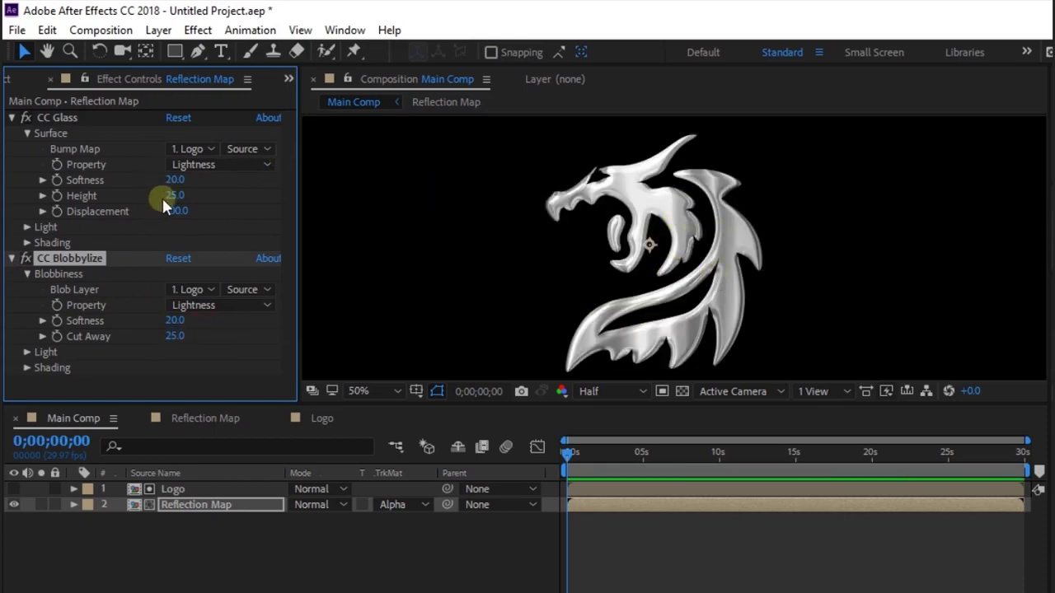
drag(174, 336, 107, 336)
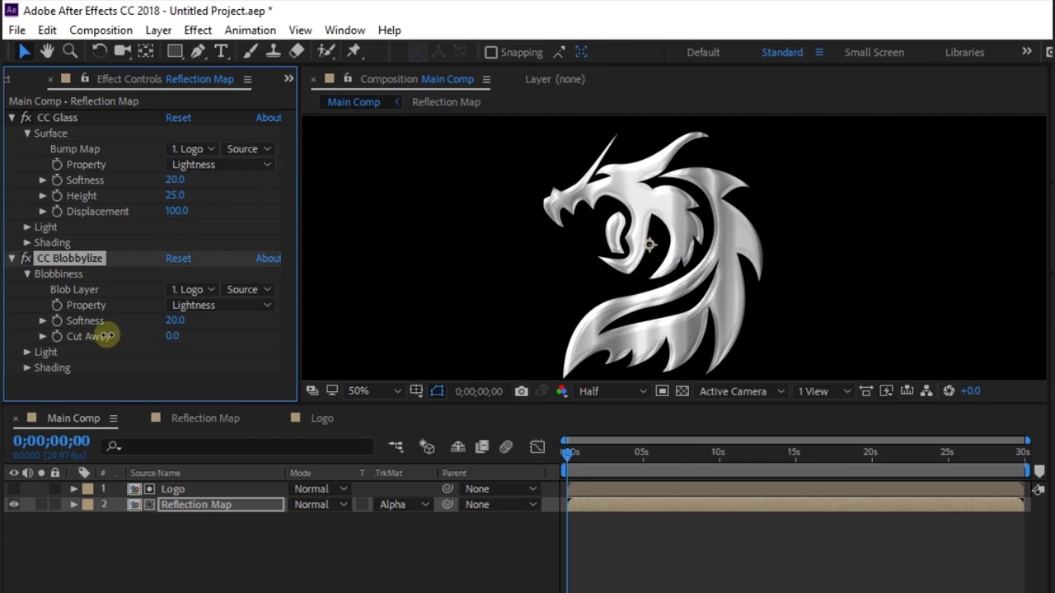
drag(173, 195, 248, 188)
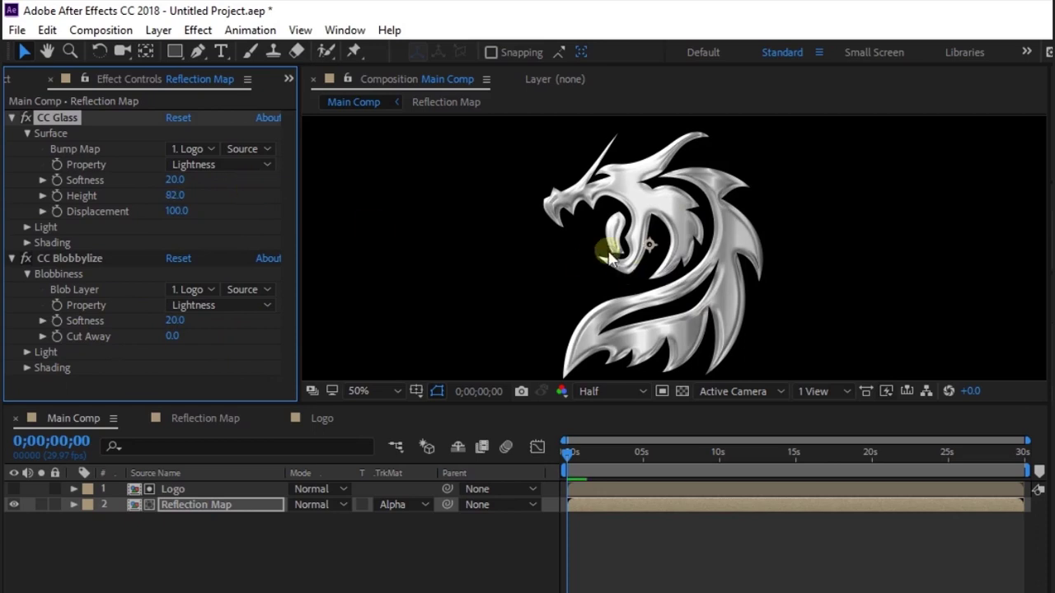
mouse_move(174, 178)
mouse_down()
mouse_move(218, 185)
mouse_move(195, 219)
mouse_move(287, 219)
mouse_up()
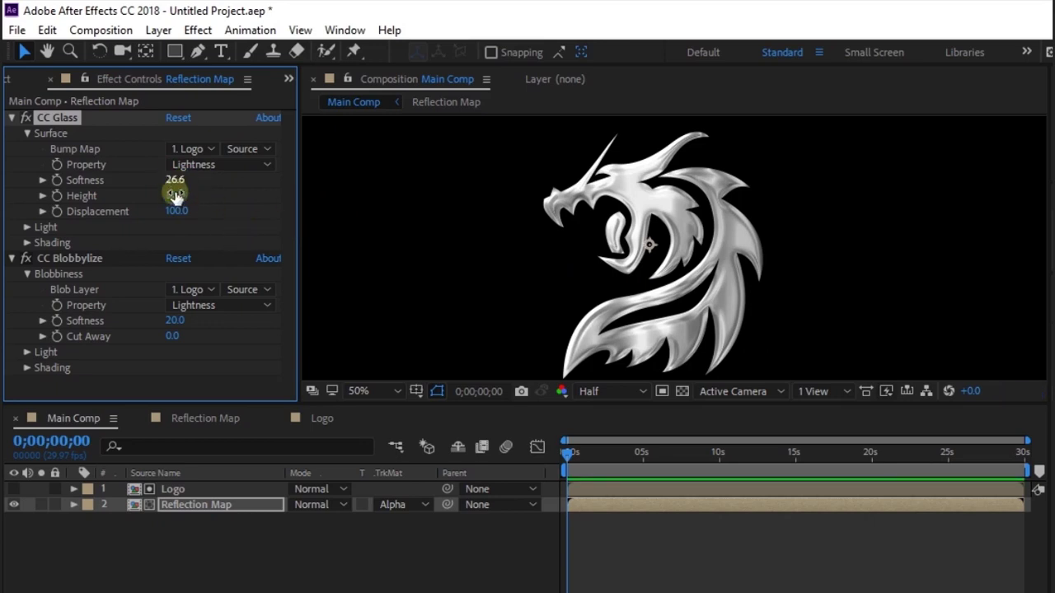
mouse_move(175, 194)
mouse_down()
mouse_move(277, 179)
mouse_move(211, 193)
mouse_move(193, 157)
mouse_move(178, 185)
mouse_up()
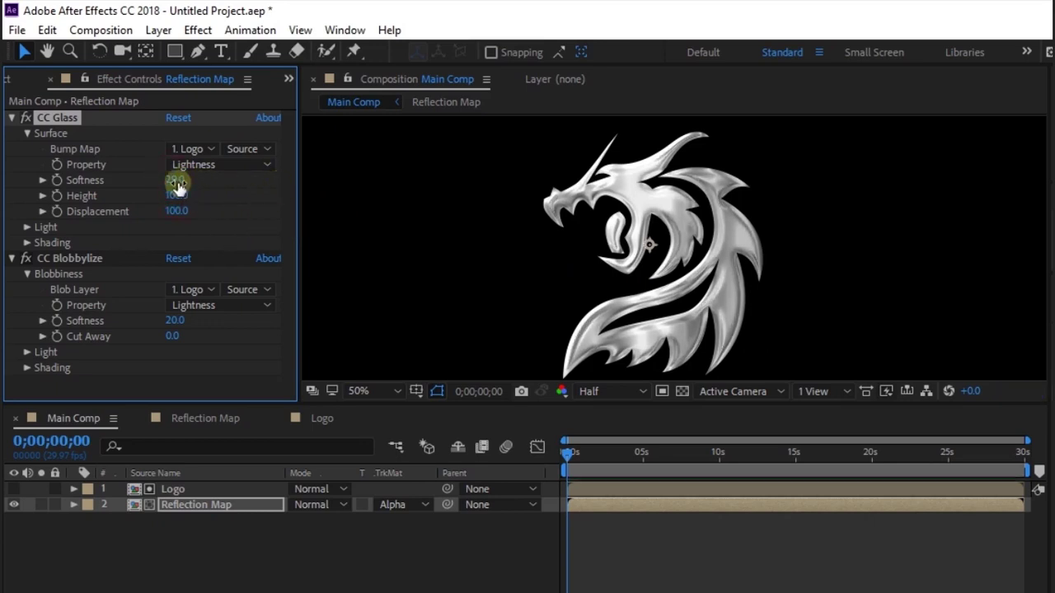
click(178, 184)
text(30)
key(Return)
Set CC Blobbylize Softness to 18
scroll(671, 247, down, 2)
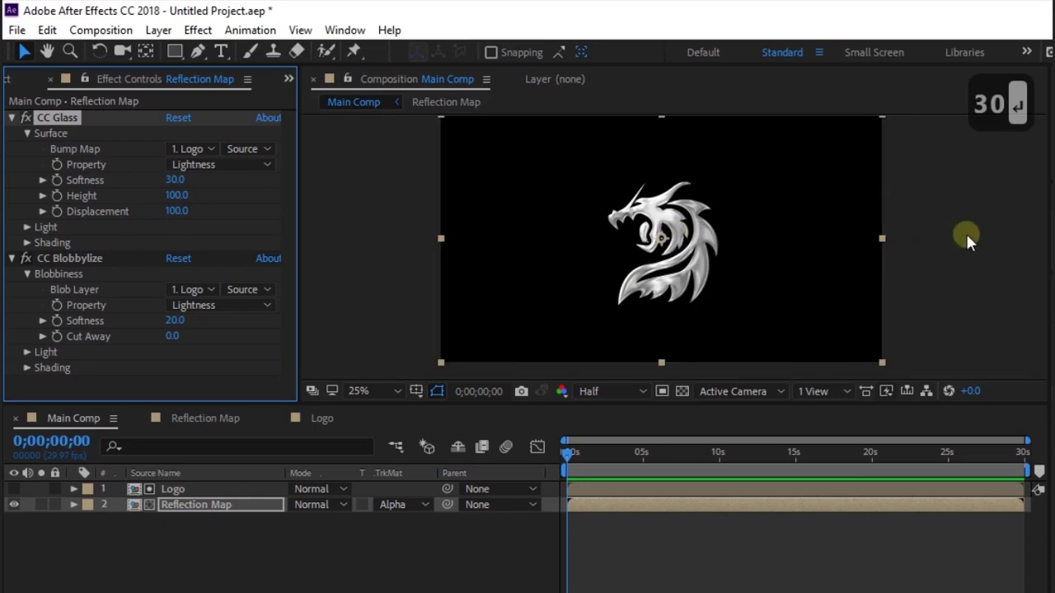
click(966, 233)
scroll(632, 239, up, 2)
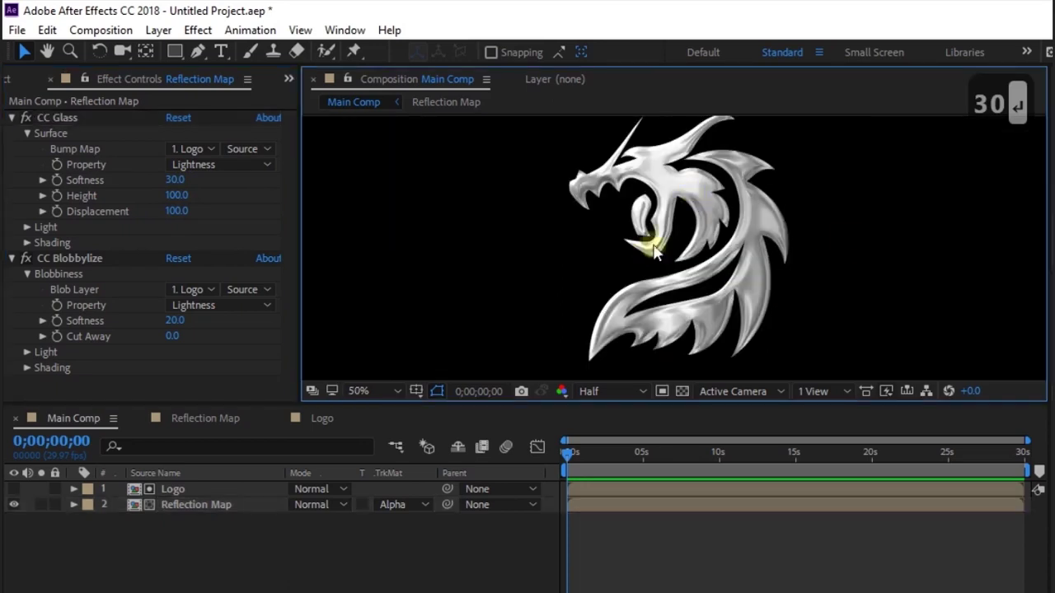
mouse_move(173, 320)
mouse_down()
mouse_move(207, 322)
mouse_move(143, 325)
mouse_move(247, 321)
mouse_move(133, 327)
mouse_move(177, 318)
mouse_up()
click(174, 321)
text(18)
key(Return)
Switch the composition preview resolution to Full
scroll(703, 347, up, 2)
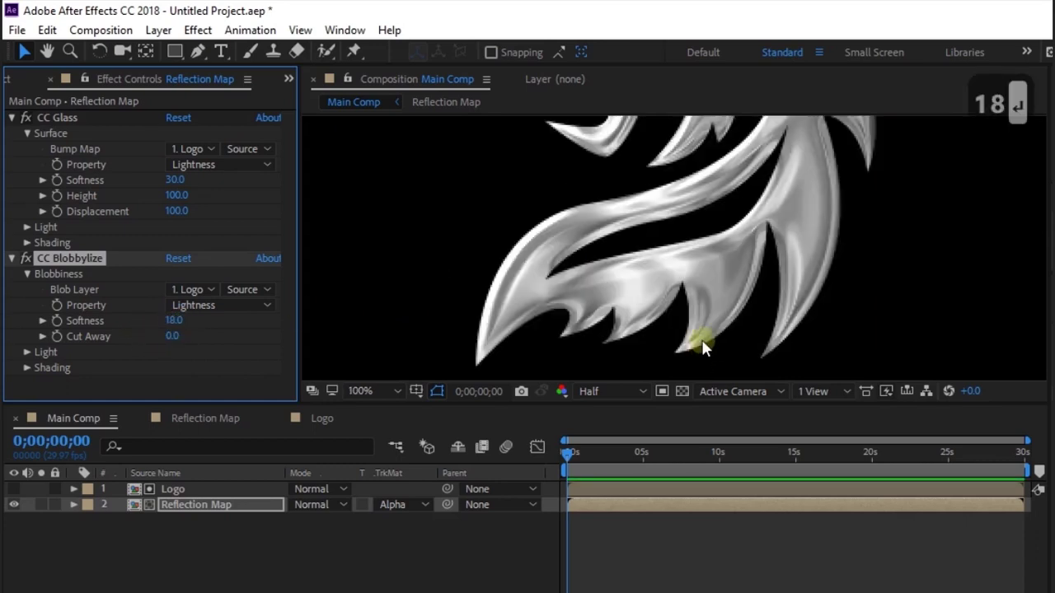
scroll(703, 348, down, 2)
click(614, 392)
click(622, 434)
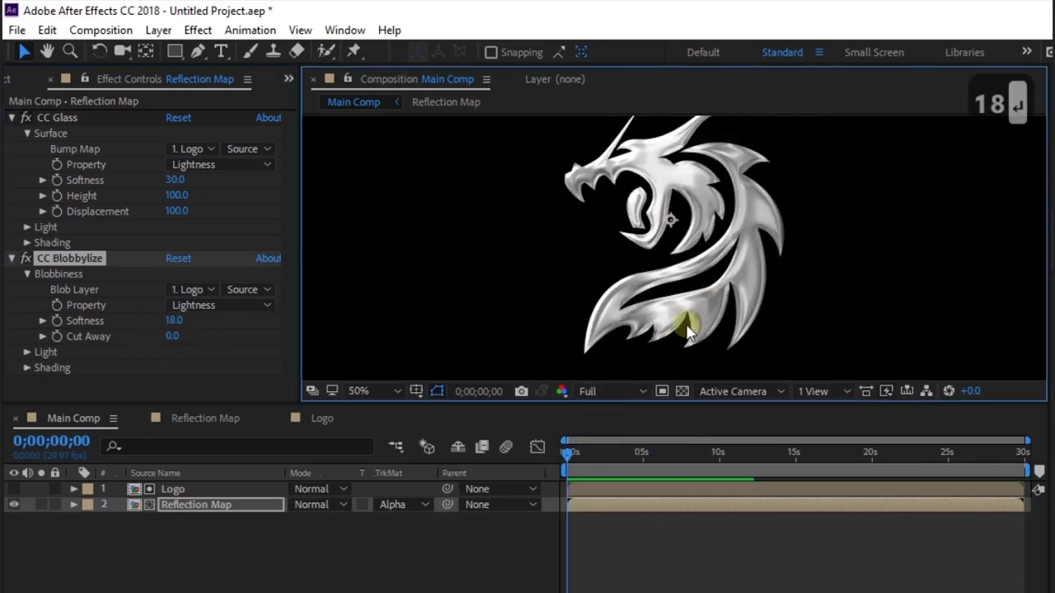
Set both CC Blobbylize and CC Glass Property to Alpha and recentre the dragon
scroll(689, 330, up, 3)
scroll(648, 277, down, 6)
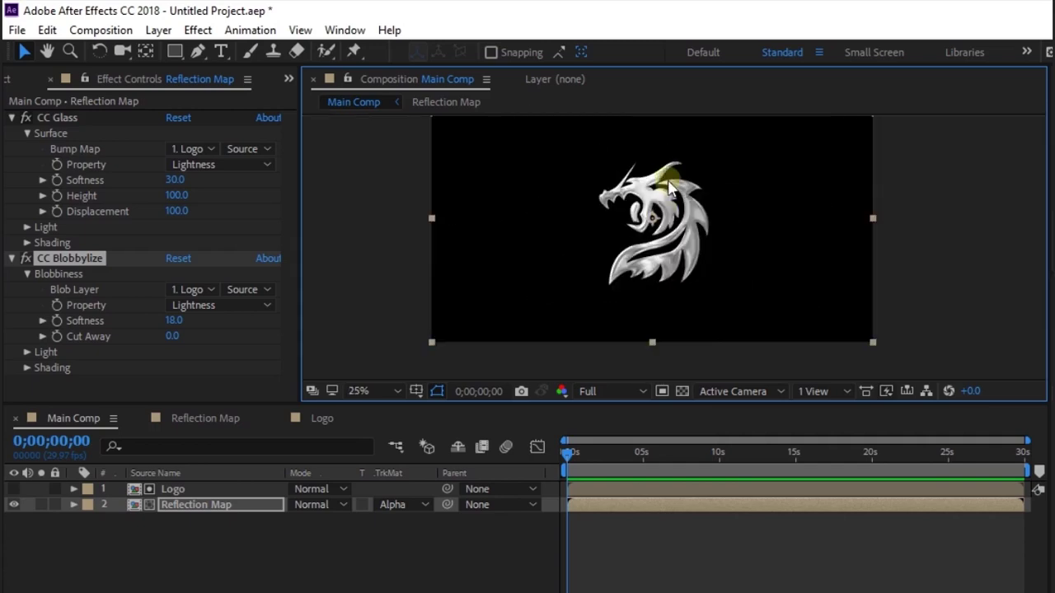
scroll(669, 188, up, 2)
click(207, 306)
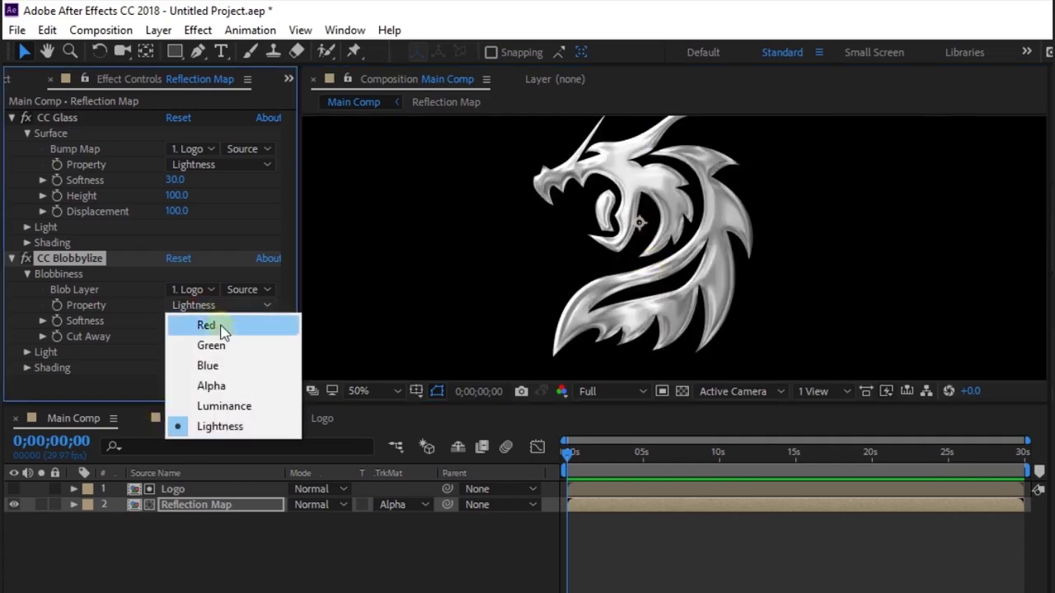
click(210, 386)
click(202, 164)
click(211, 244)
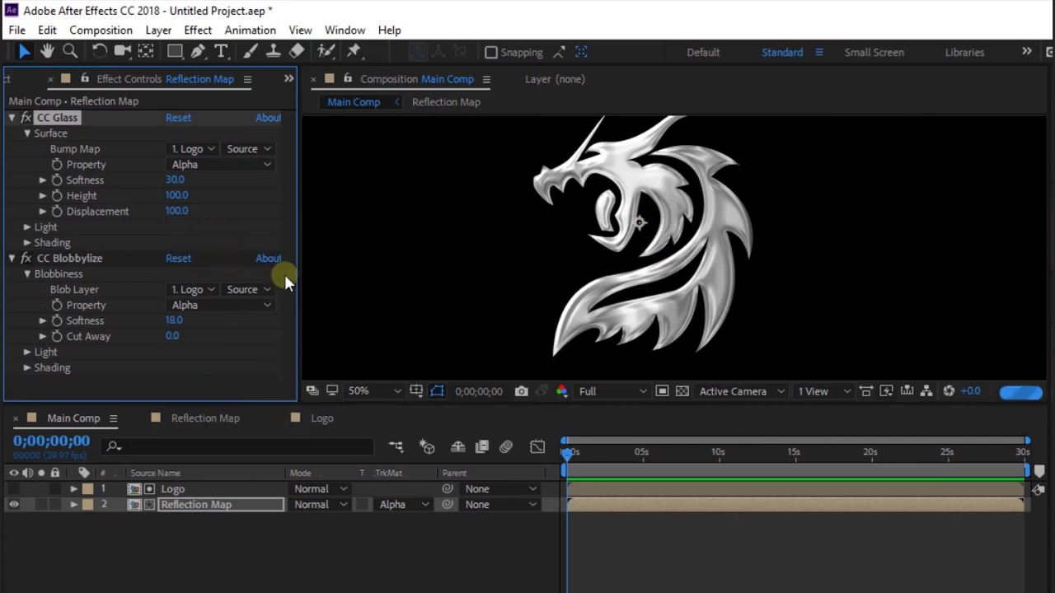
key(space)
drag(632, 226, 623, 251)
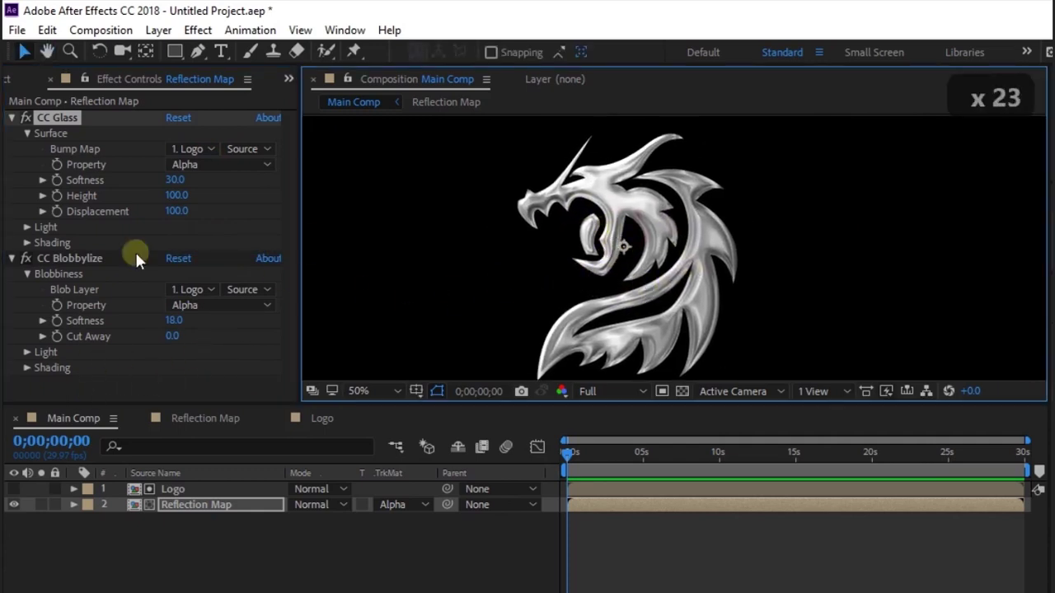
Briefly expand CC Glass lighting, then select and deselect the Reflection Map and Logo layers
click(29, 228)
click(28, 226)
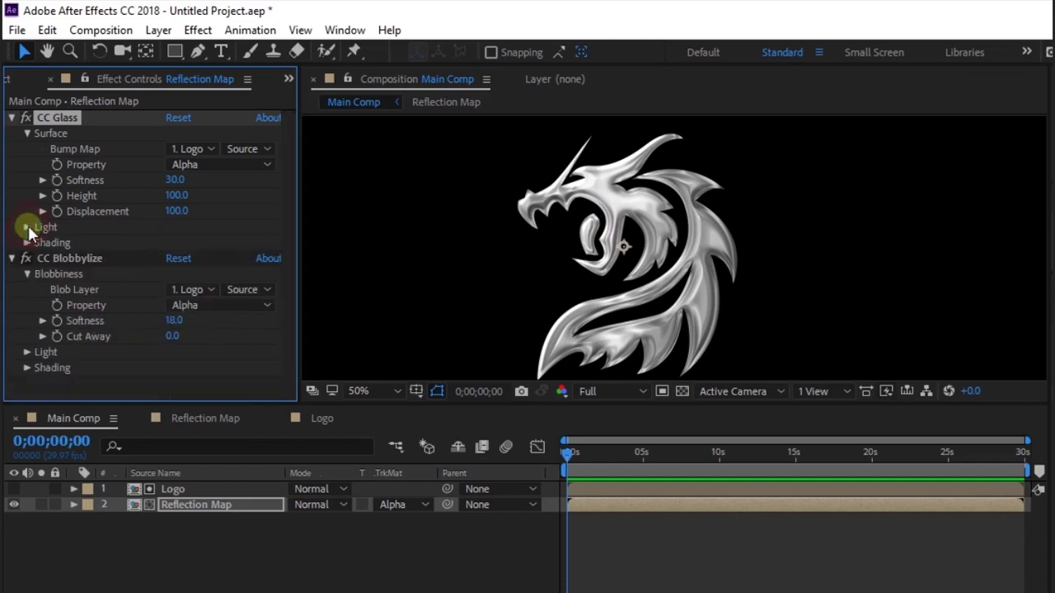
scroll(607, 217, down, 2)
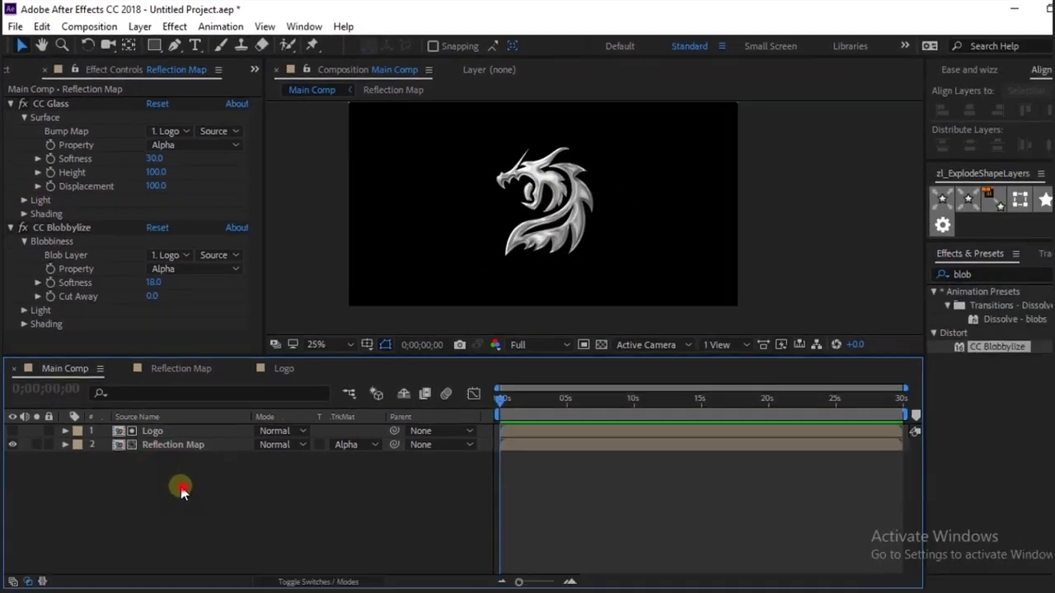
drag(206, 552, 173, 507)
drag(146, 426, 140, 412)
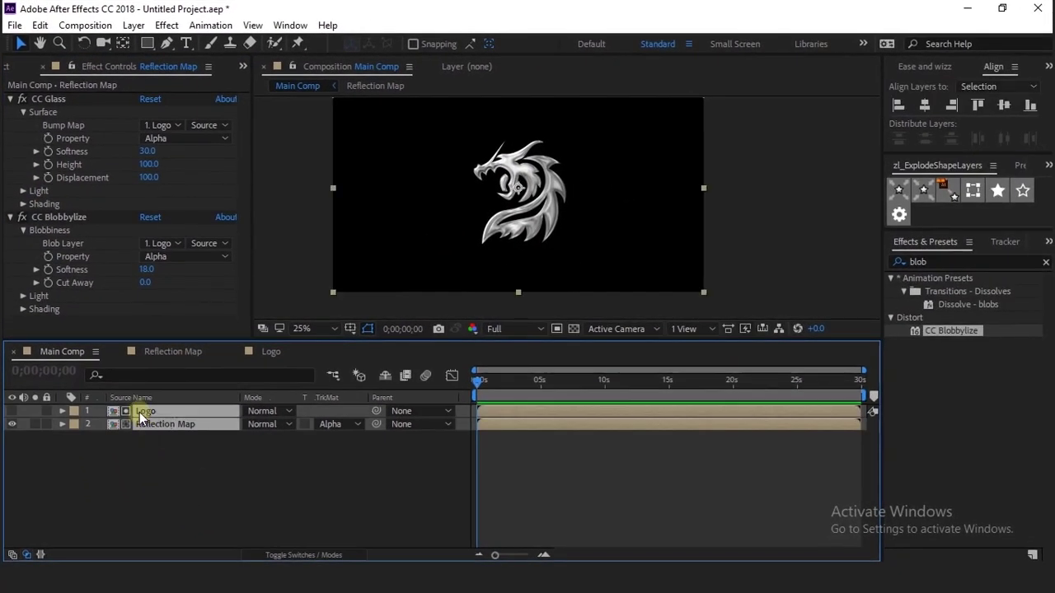
click(176, 461)
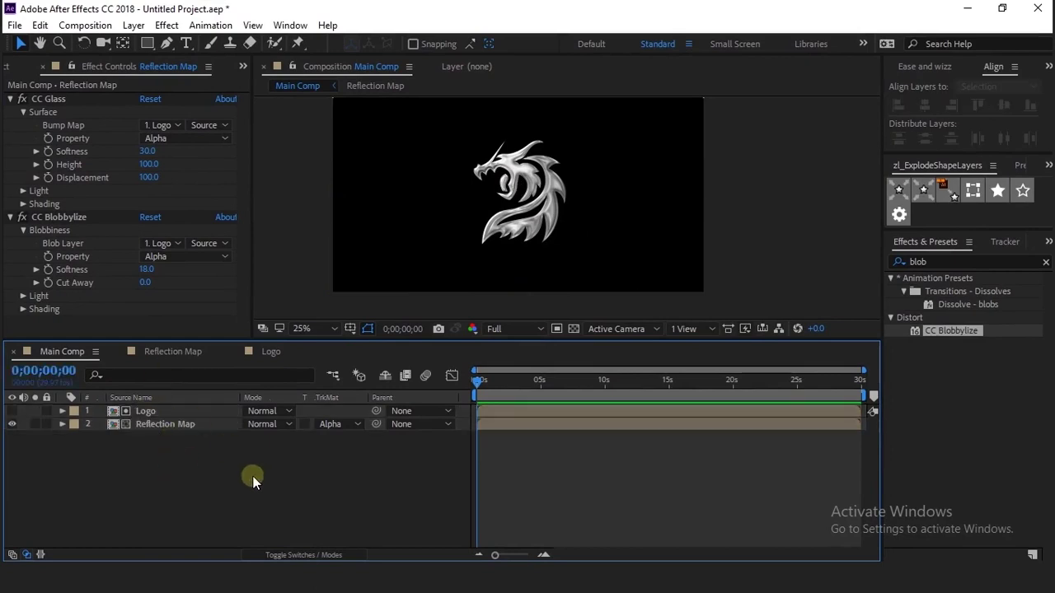
Add the particles overlay footage to Main Comp and scale it to fill the frame
scroll(63, 65, up, 1)
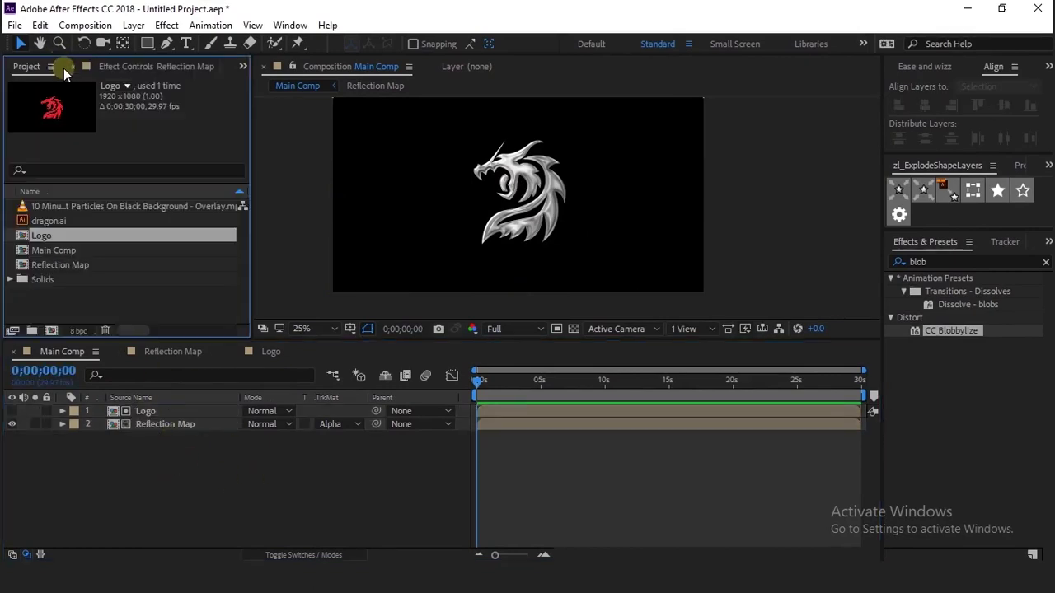
click(103, 294)
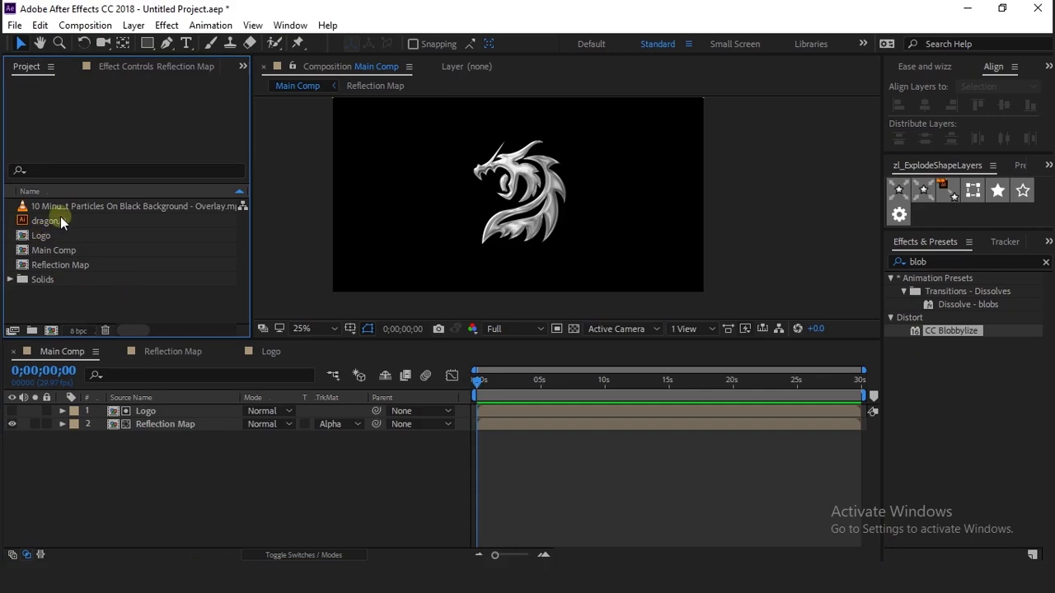
drag(66, 208, 140, 474)
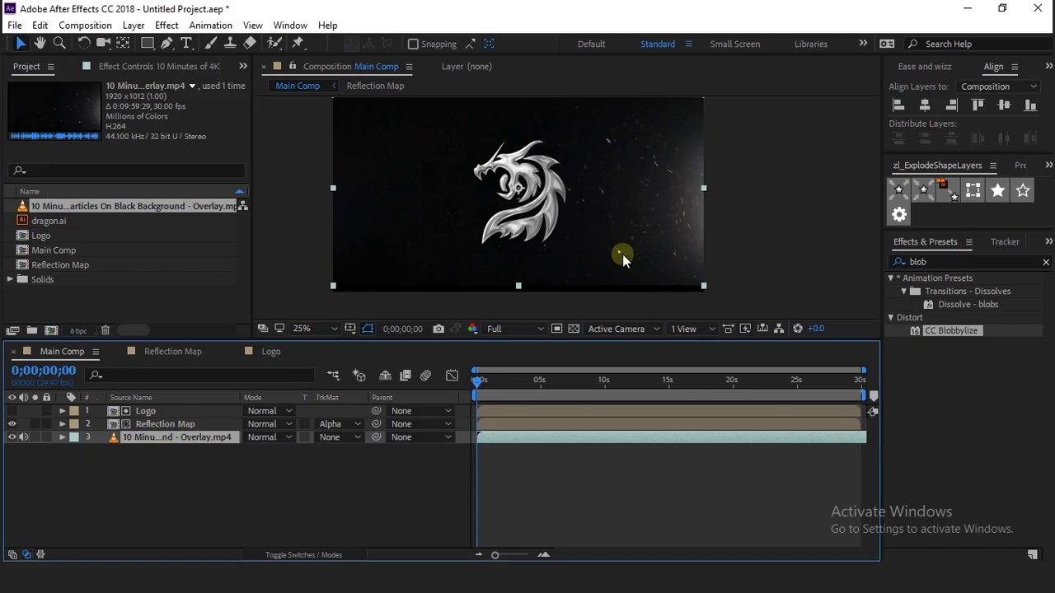
drag(702, 274, 749, 316)
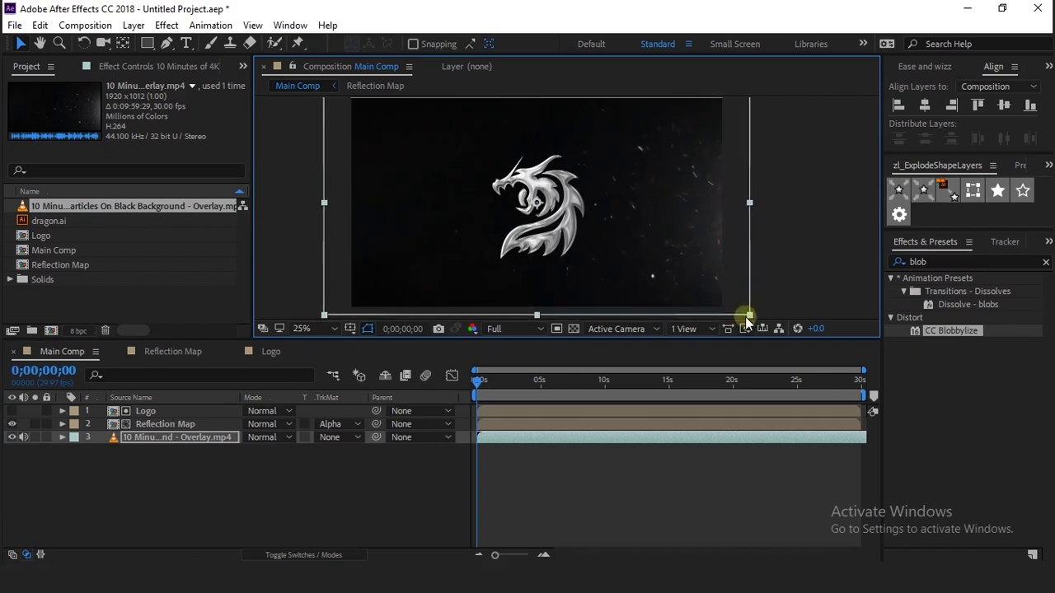
End the work area at 10 seconds and preview the animation
mouse_move(479, 381)
mouse_down()
mouse_move(537, 383)
mouse_move(610, 412)
mouse_move(427, 389)
mouse_move(466, 392)
mouse_up()
key(Page_Down)
key(Page_Down)
key(n)
key(space)
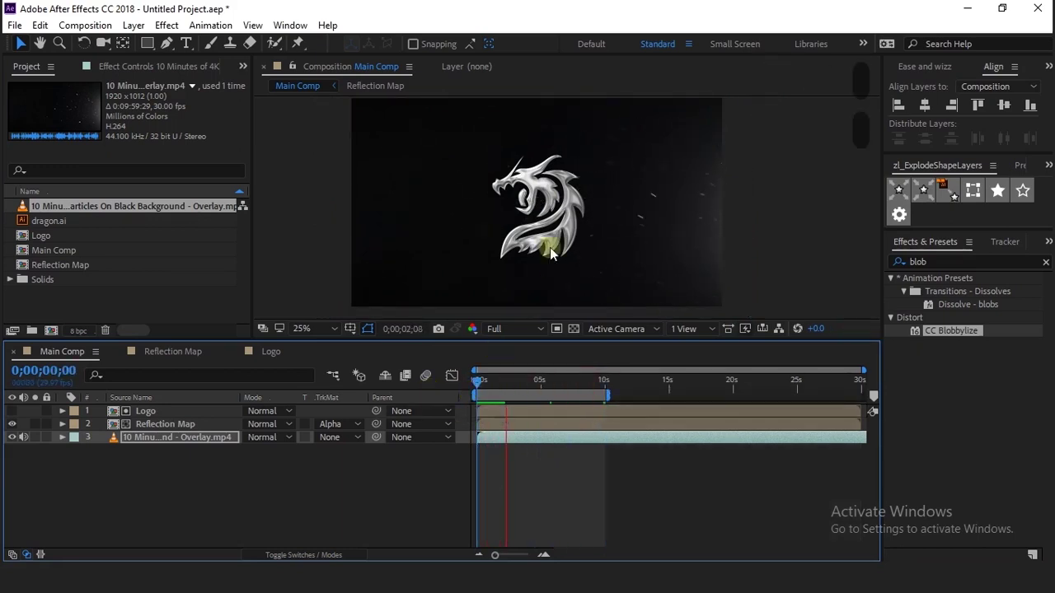
key(space)
click(250, 481)
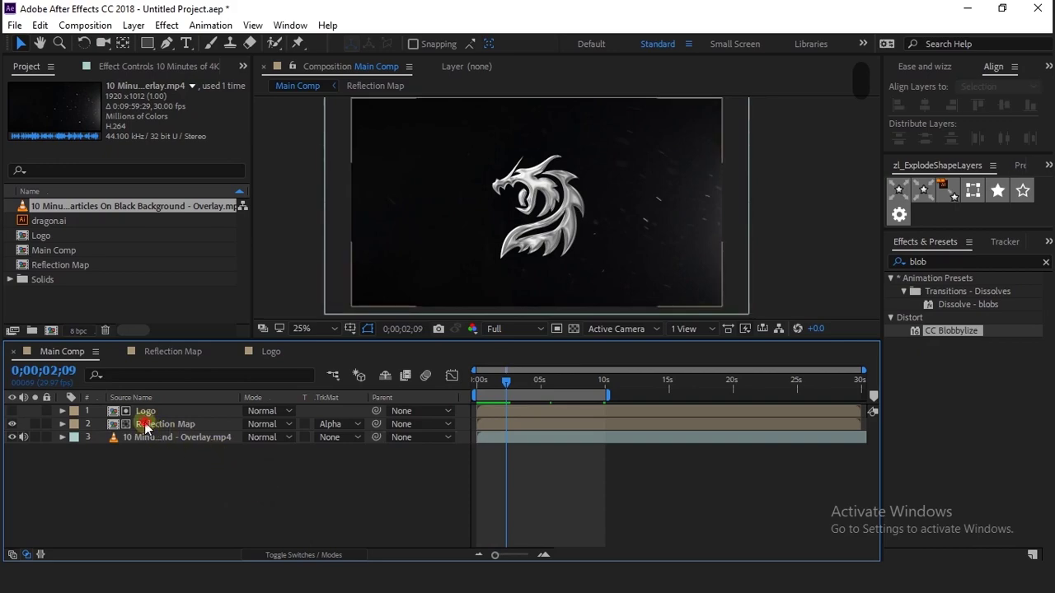
Pre-compose the Logo and Reflection Map layers into a pre-comp named 'Steel Logo'
click(153, 424)
ctrl+click(148, 412)
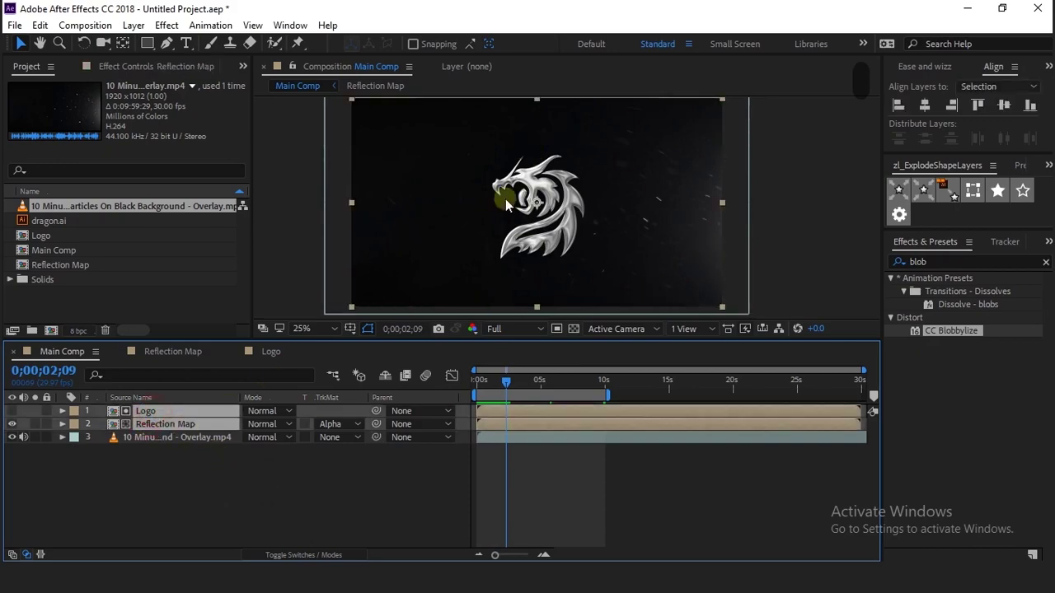
right_click(161, 426)
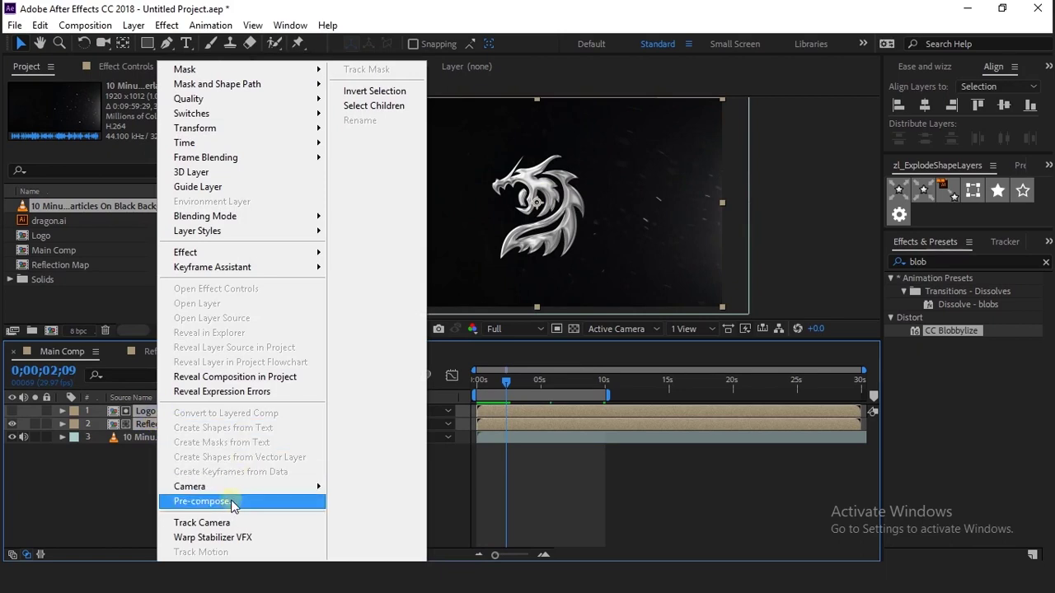
click(123, 490)
click(155, 423)
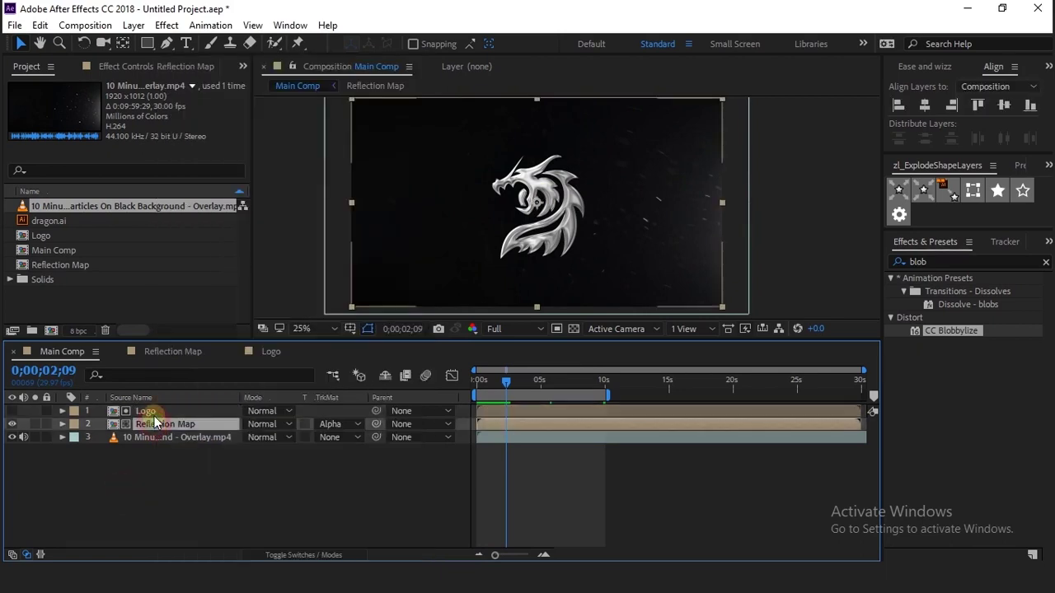
shift+click(152, 413)
right_click(184, 426)
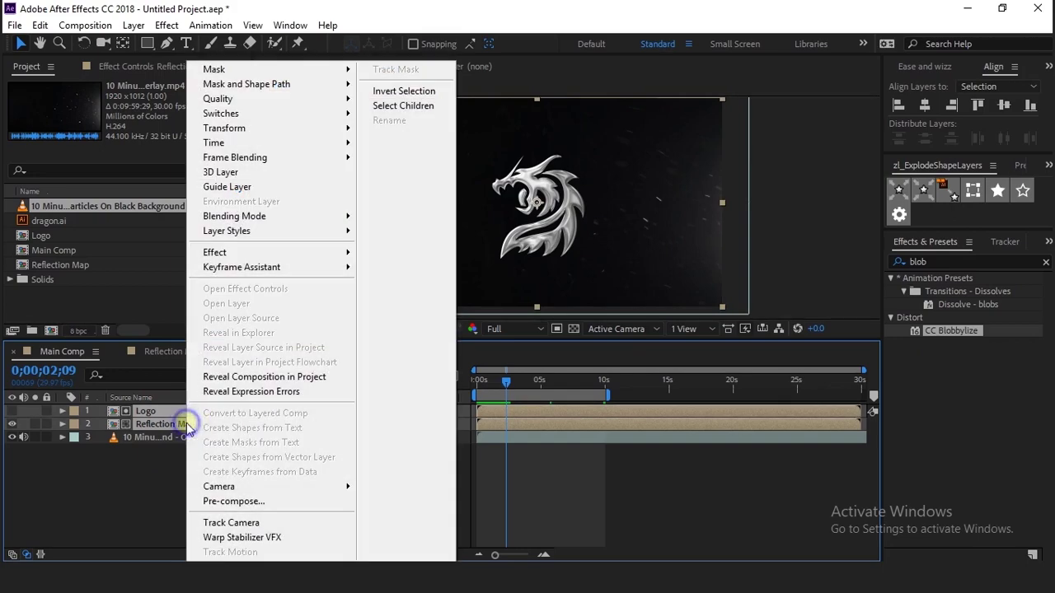
click(233, 501)
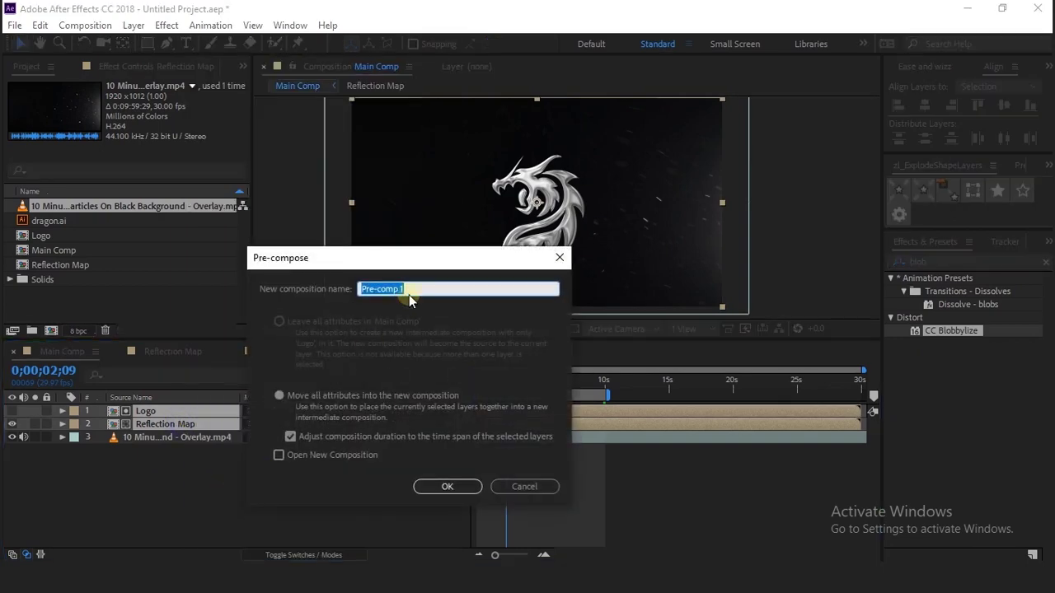
drag(370, 284, 349, 282)
text(Steel Logo)
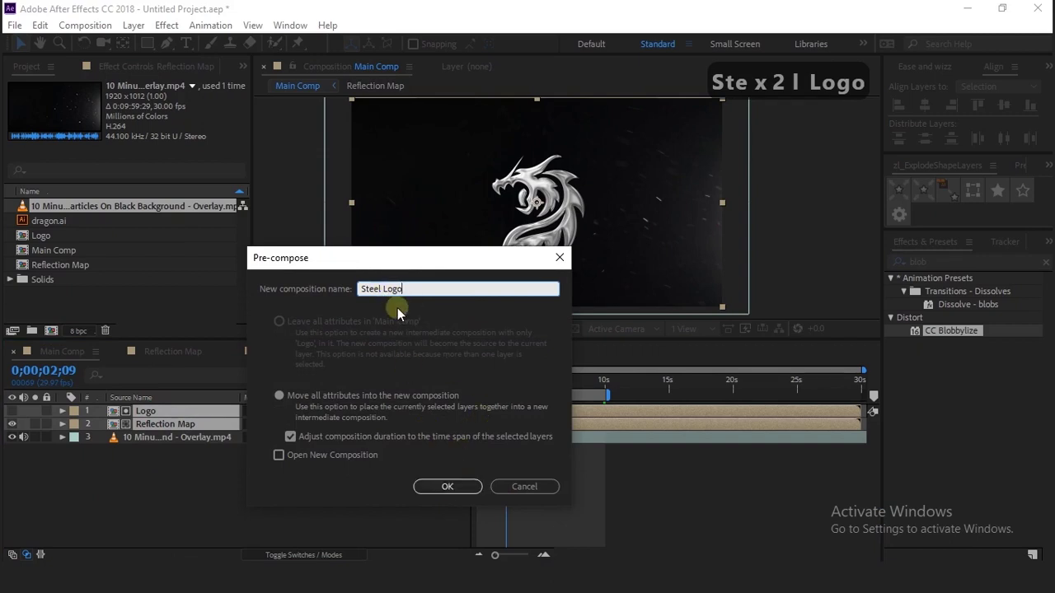
click(449, 486)
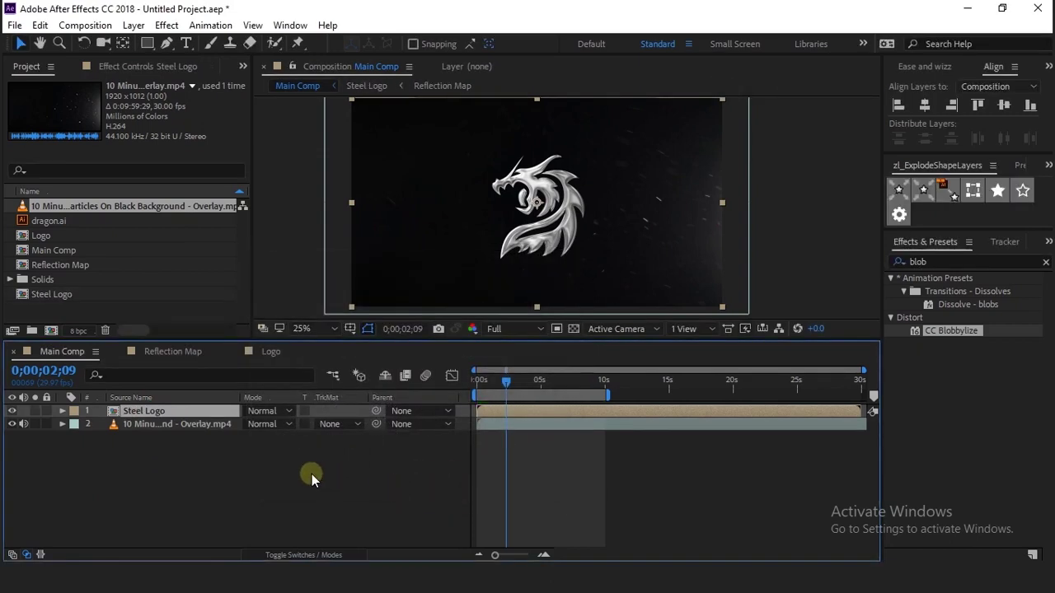
Toggle the Steel Logo layer's visibility at the comp start to check the particle background
click(301, 472)
drag(505, 381, 450, 392)
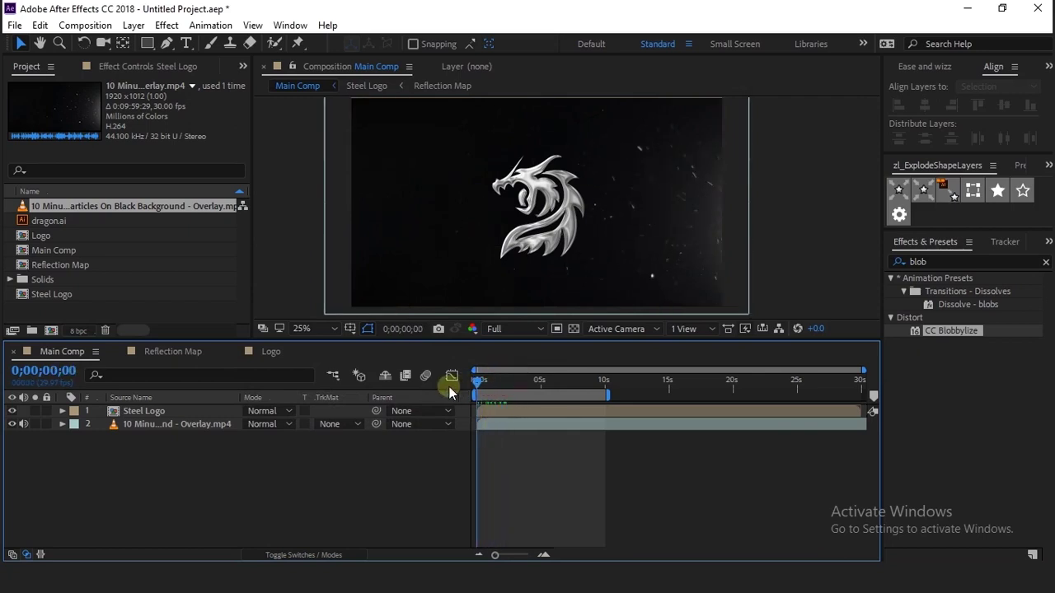
click(136, 411)
click(11, 411)
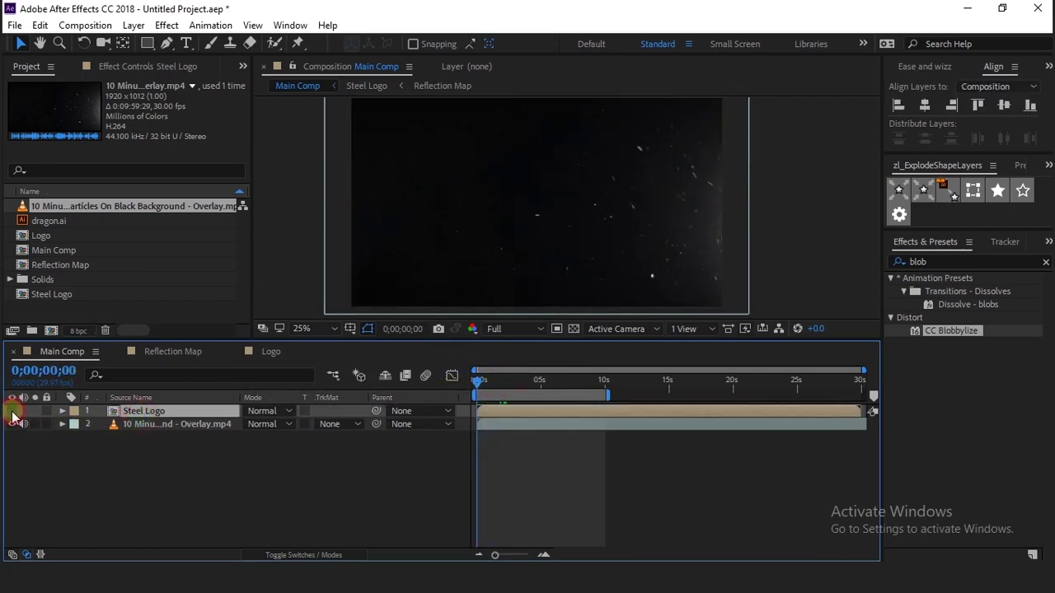
click(11, 412)
click(155, 427)
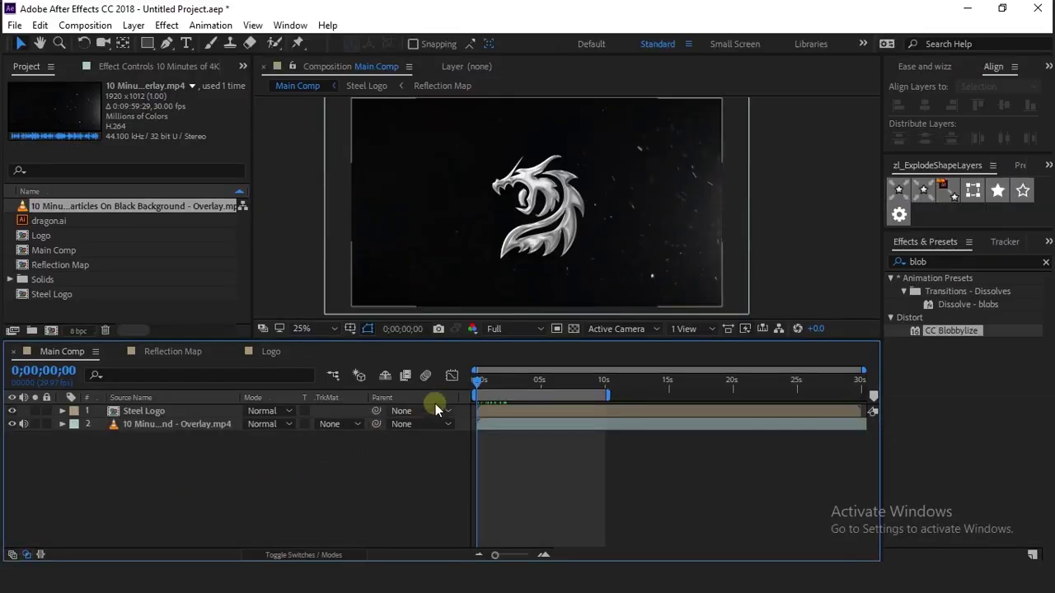
click(179, 414)
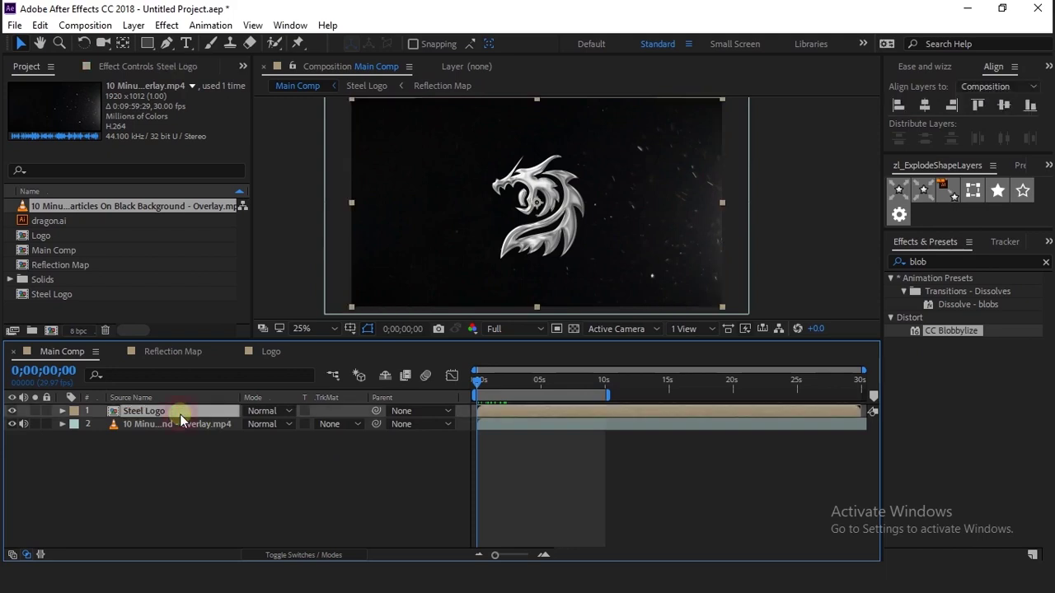
Add a null object layer and rename it 'scale'
click(180, 459)
right_click(180, 458)
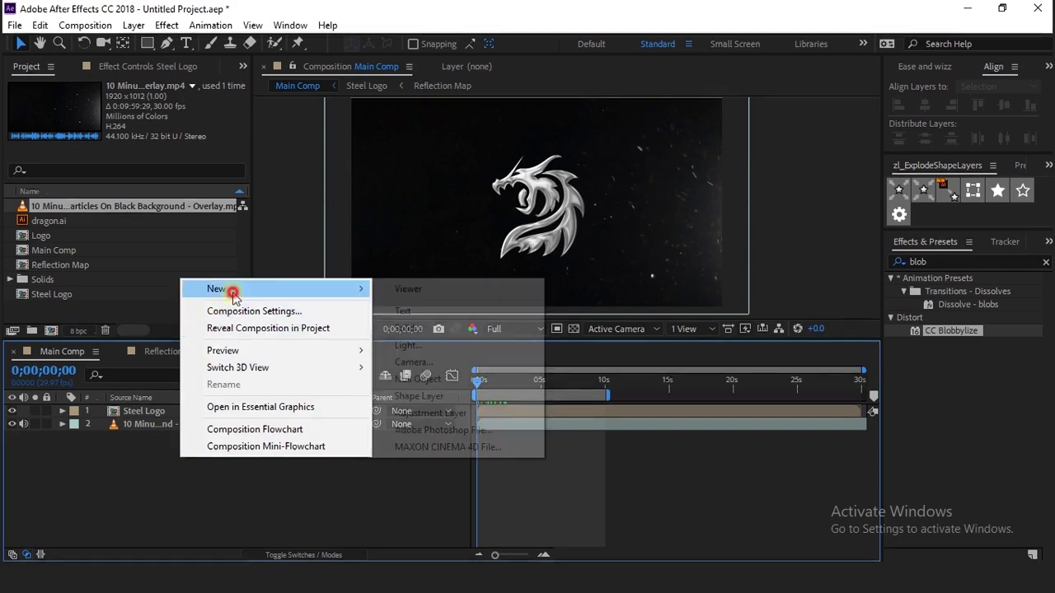
mouse_move(230, 288)
click(425, 379)
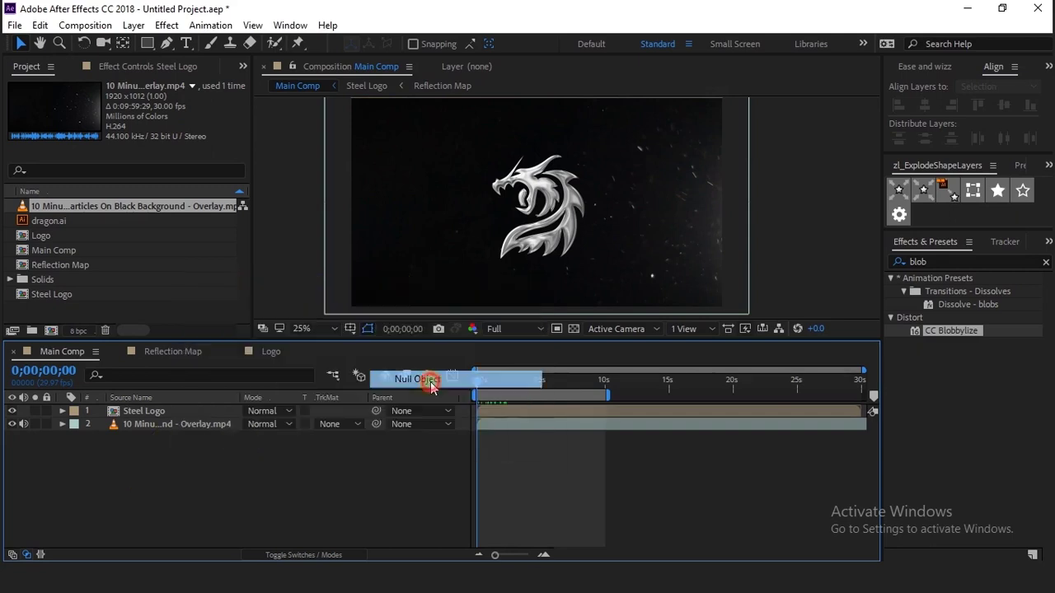
double_click(147, 412)
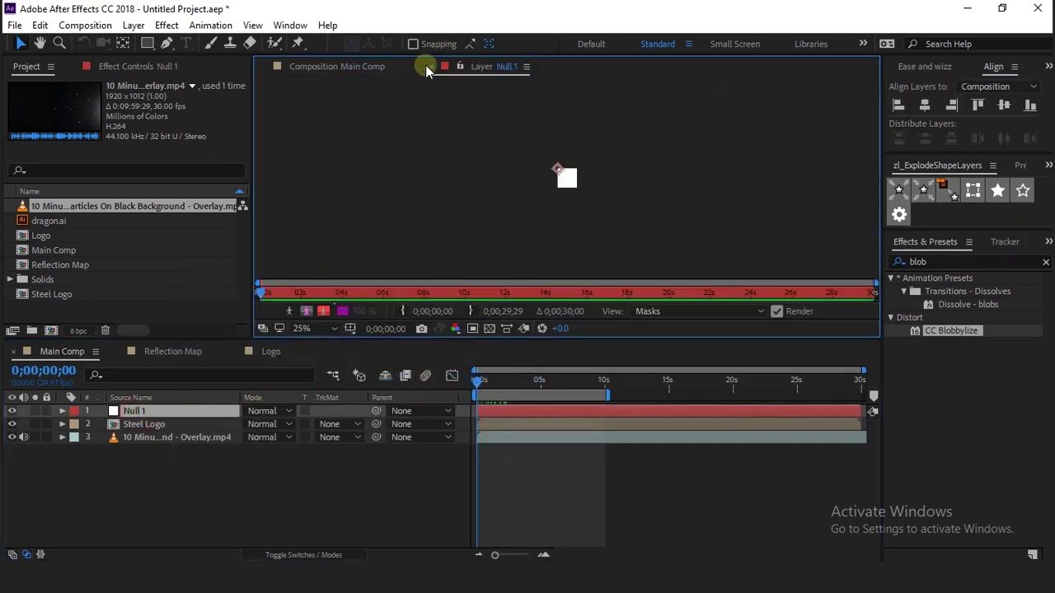
click(429, 66)
key(Return)
text(s)
key(BackSpace)
text(scale)
key(Return)
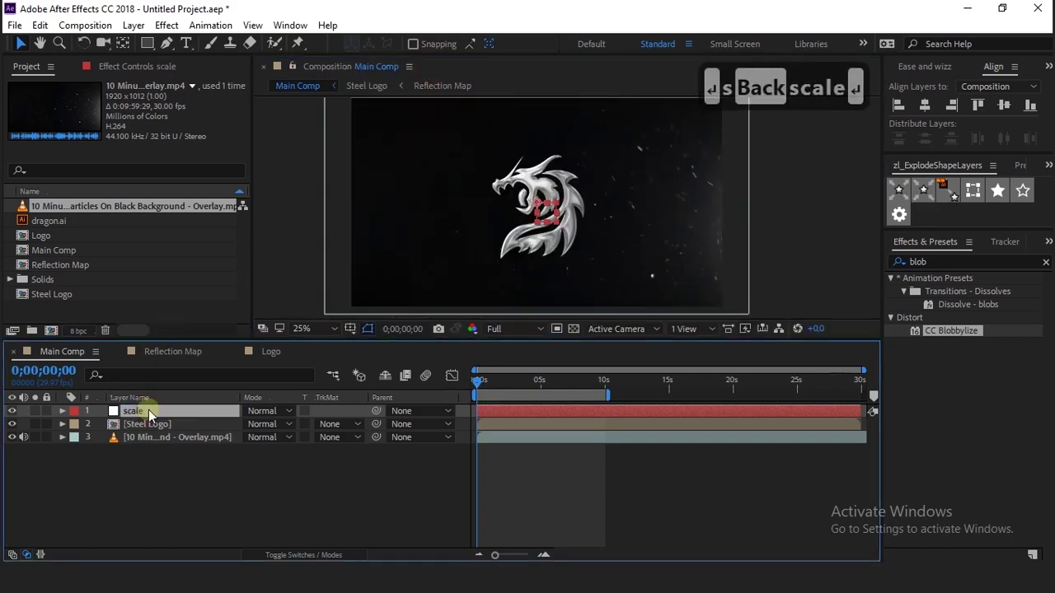
Parent Steel Logo to the scale null and keyframe its Scale from 100% to 80% at 10 seconds
drag(379, 428, 136, 411)
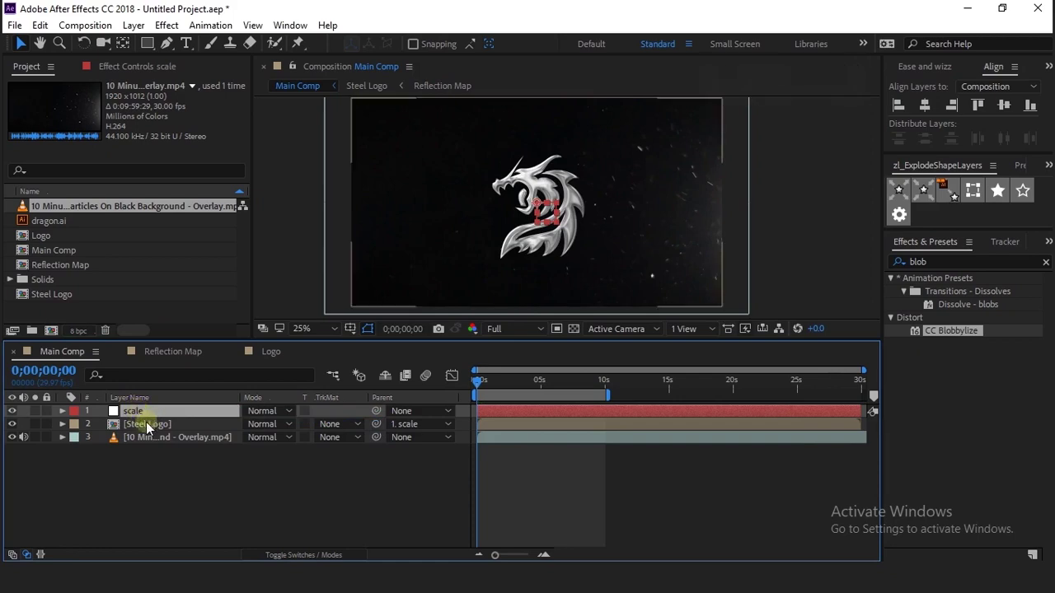
key(s)
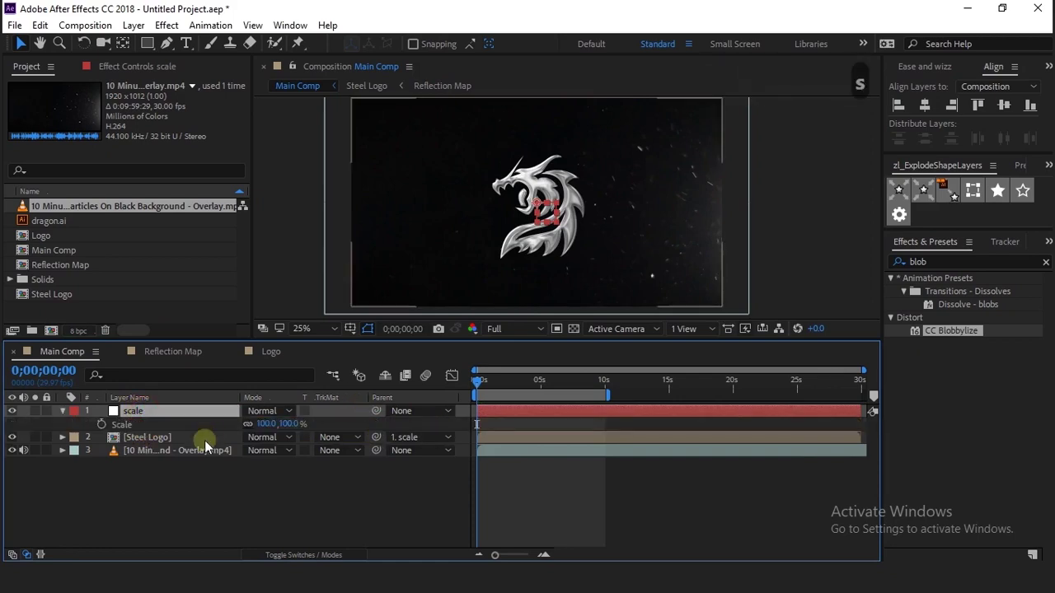
click(101, 425)
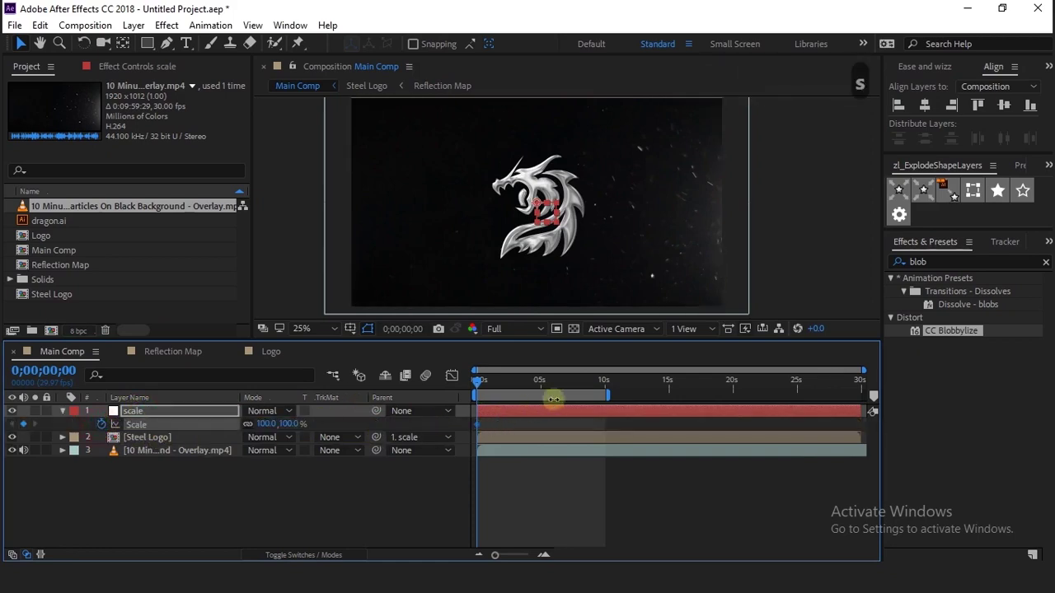
click(605, 394)
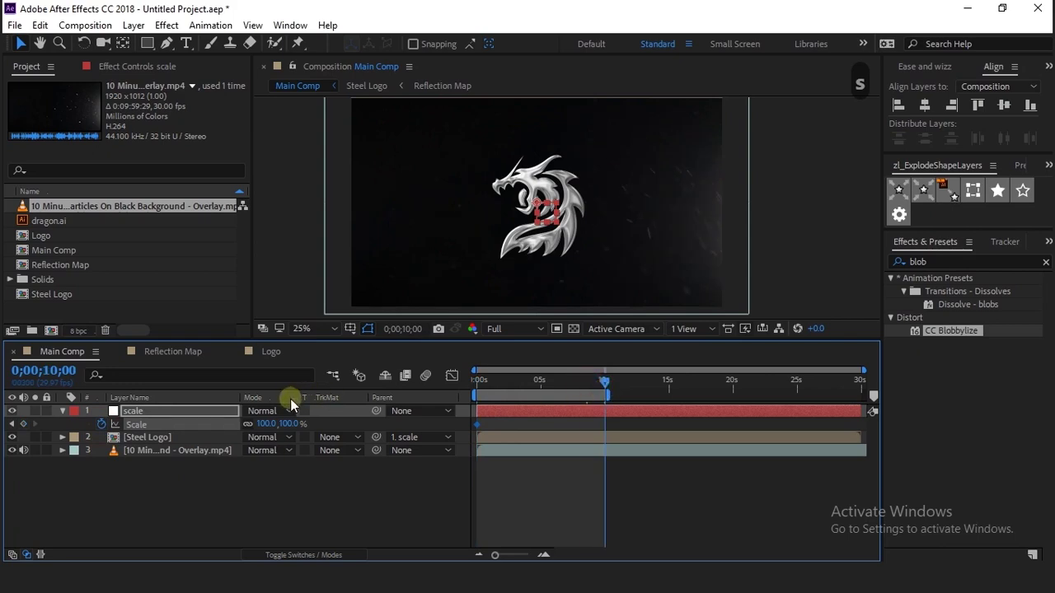
drag(291, 423, 283, 424)
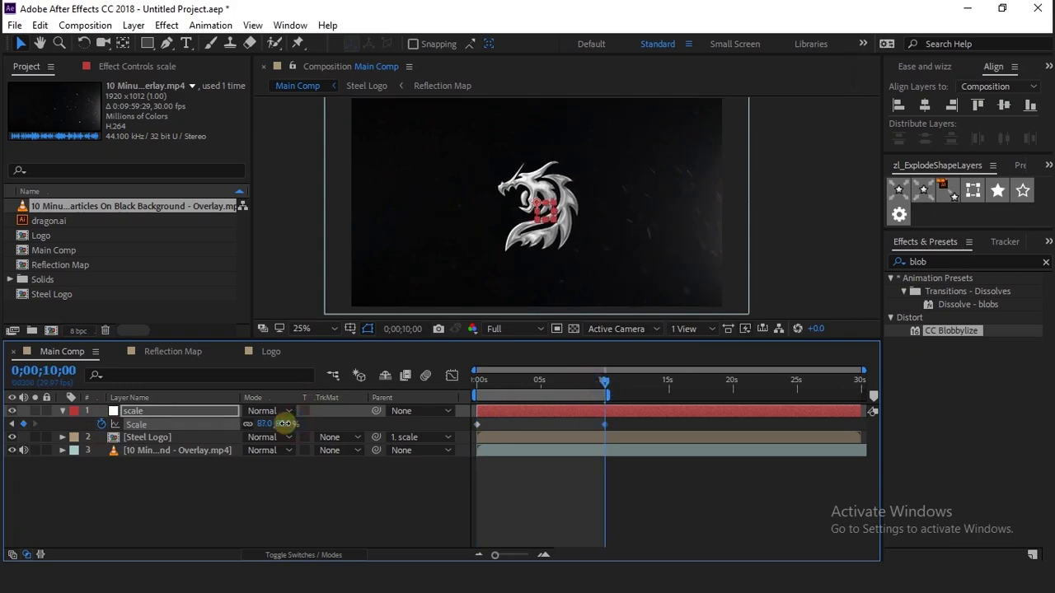
mouse_move(608, 391)
mouse_down()
mouse_move(446, 393)
mouse_move(605, 394)
mouse_up()
text(80)
key(Return)
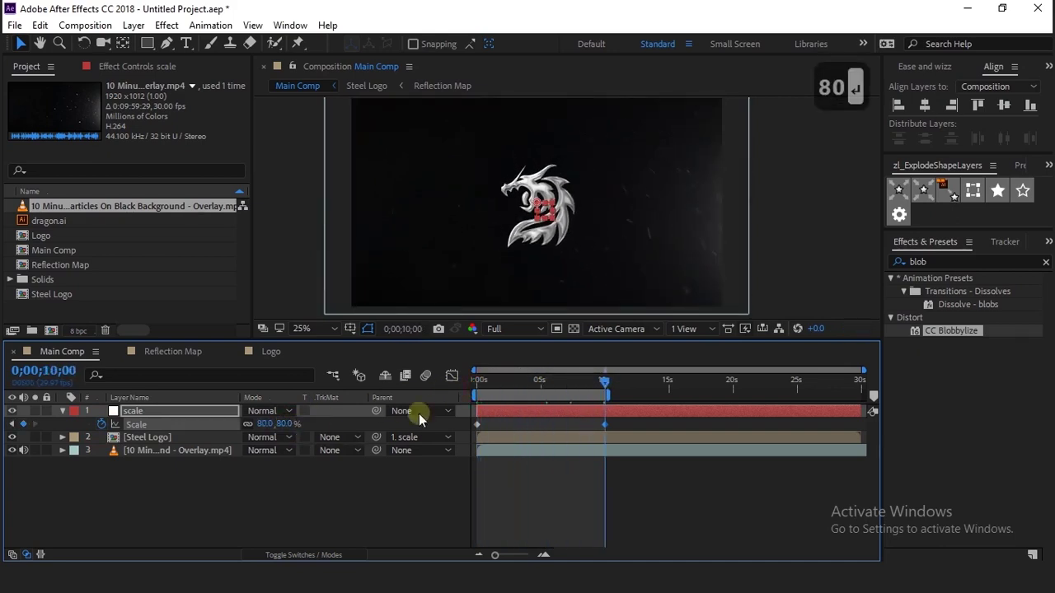
Set the preview resolution to Half and return to the start
drag(595, 394, 427, 416)
click(501, 329)
click(516, 386)
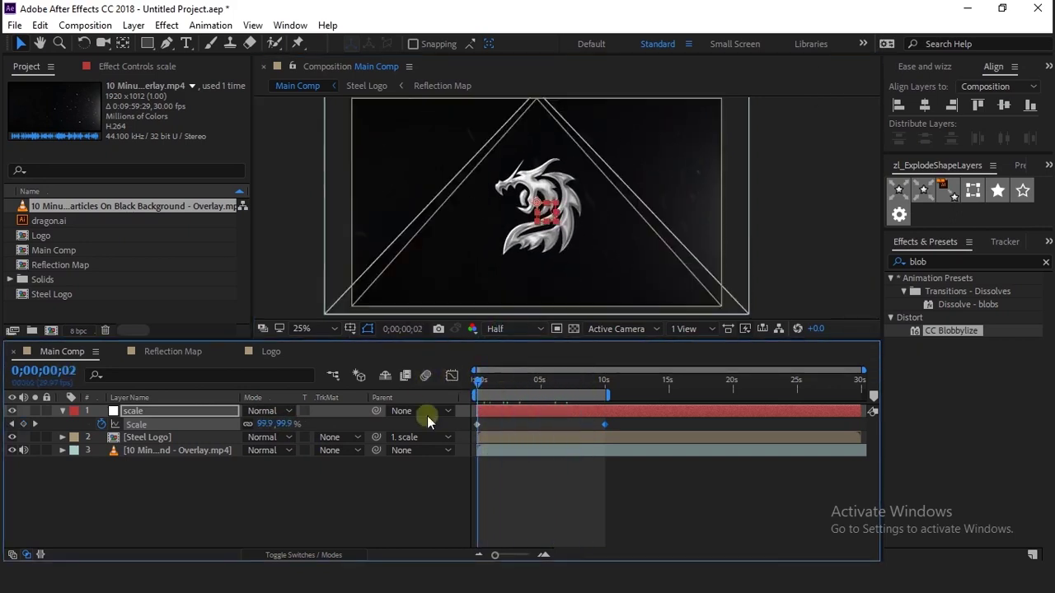
click(285, 483)
Create a full-frame rectangle with no stroke and a near-black fill
right_click(219, 490)
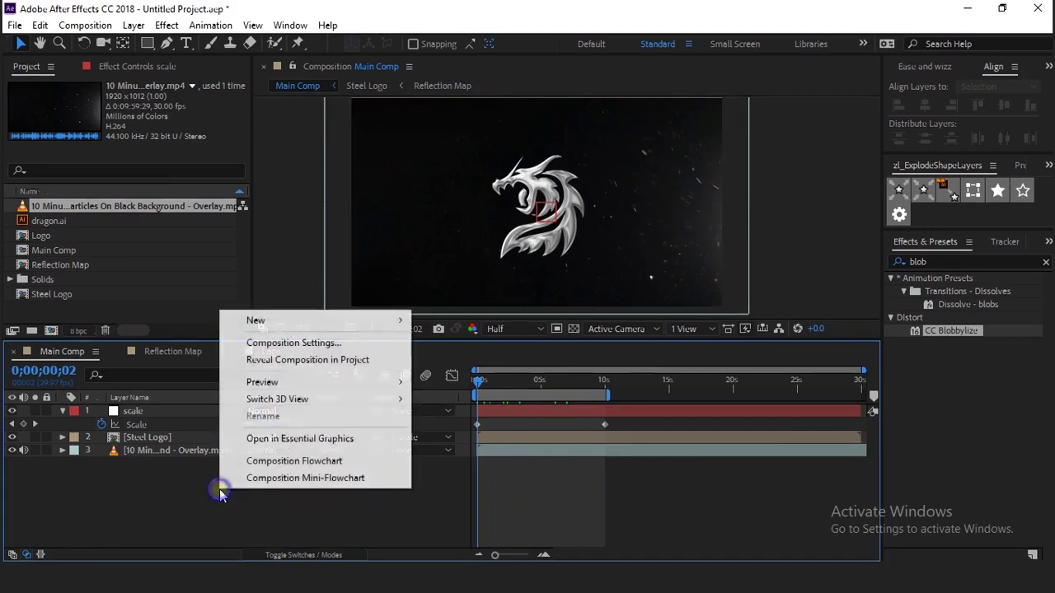
mouse_move(328, 329)
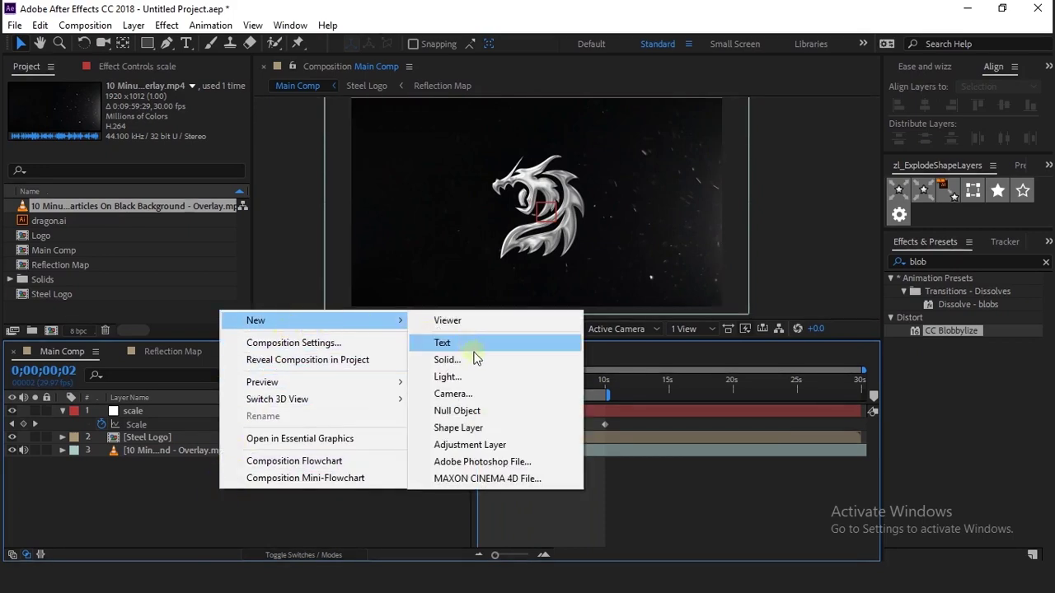
click(146, 501)
click(149, 45)
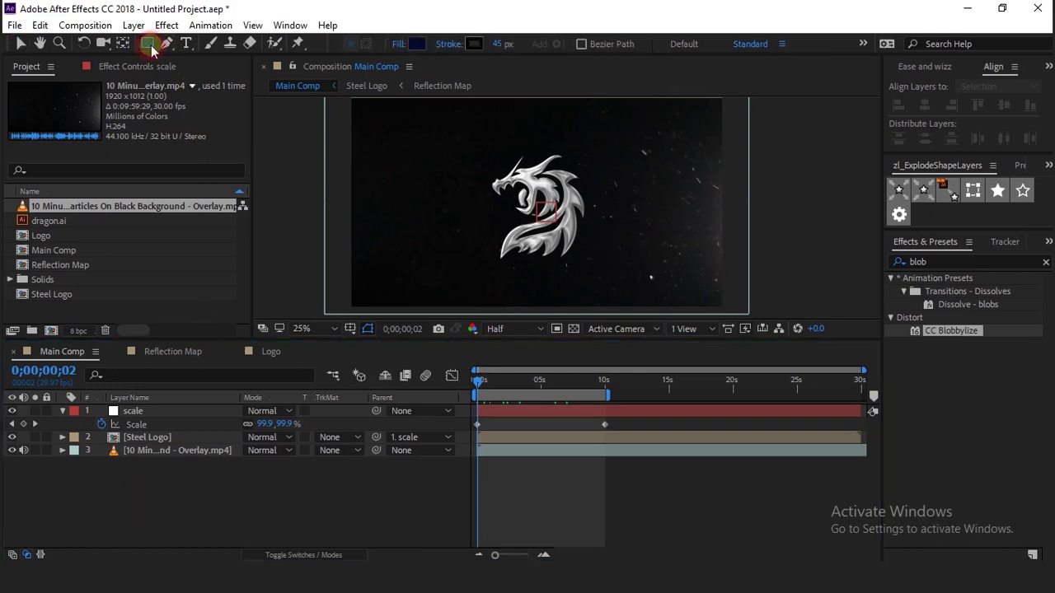
double_click(149, 45)
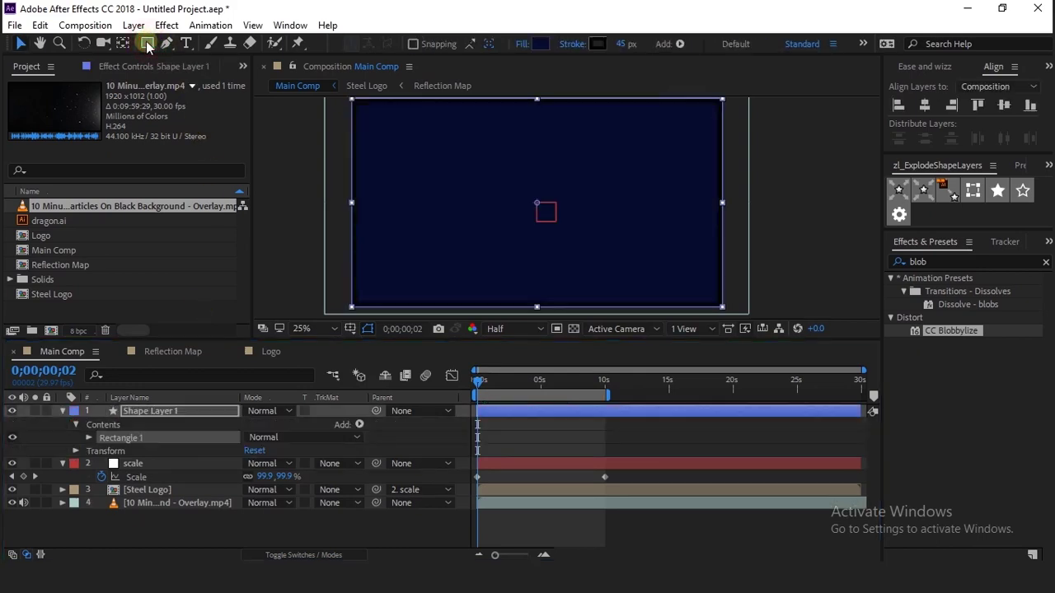
drag(627, 44, 503, 52)
drag(390, 51, 510, 44)
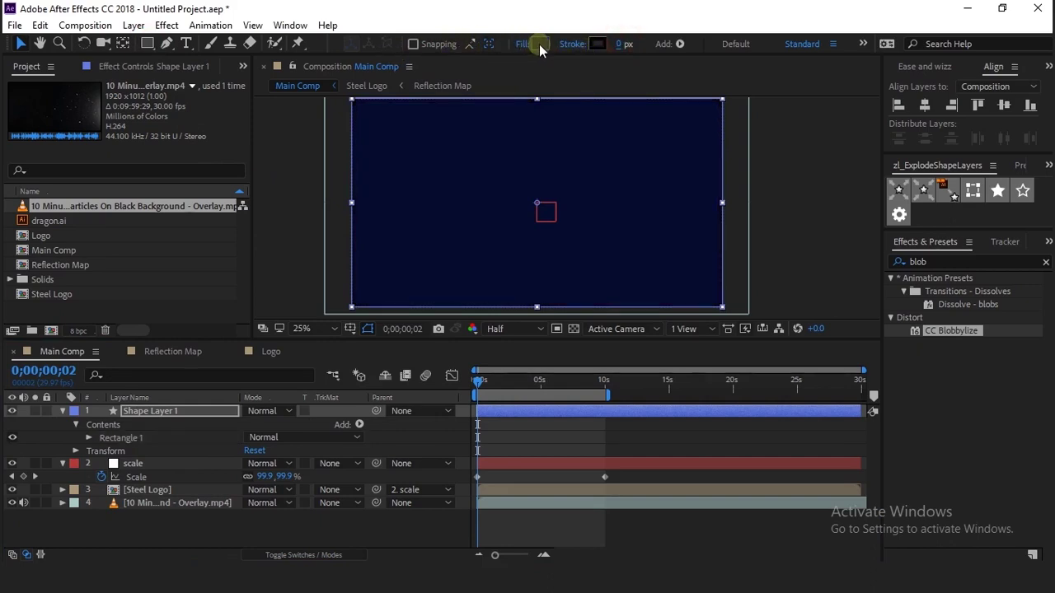
click(540, 44)
drag(701, 249, 654, 411)
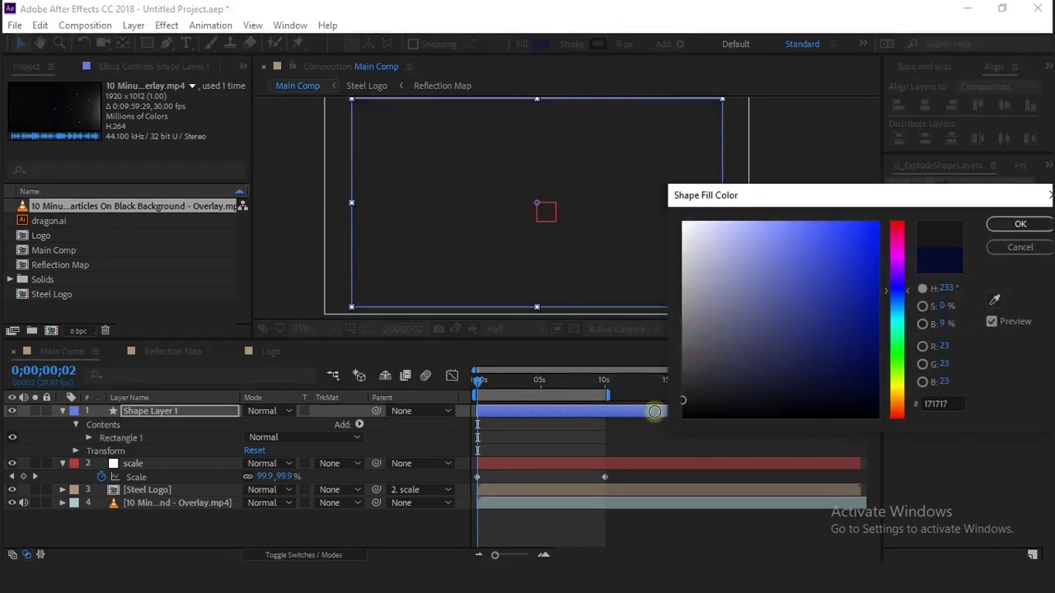
click(1020, 223)
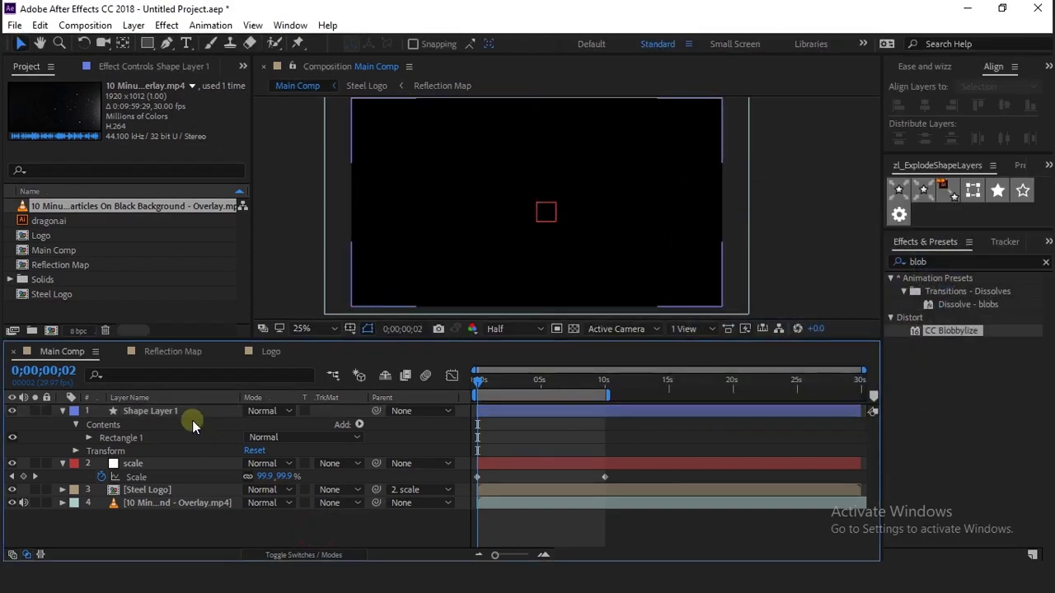
Rename the shape layer 'Black Screen' and keyframe its Opacity from 100% to 0% over one second
click(192, 420)
key(Return)
text(Black Screen)
key(Return)
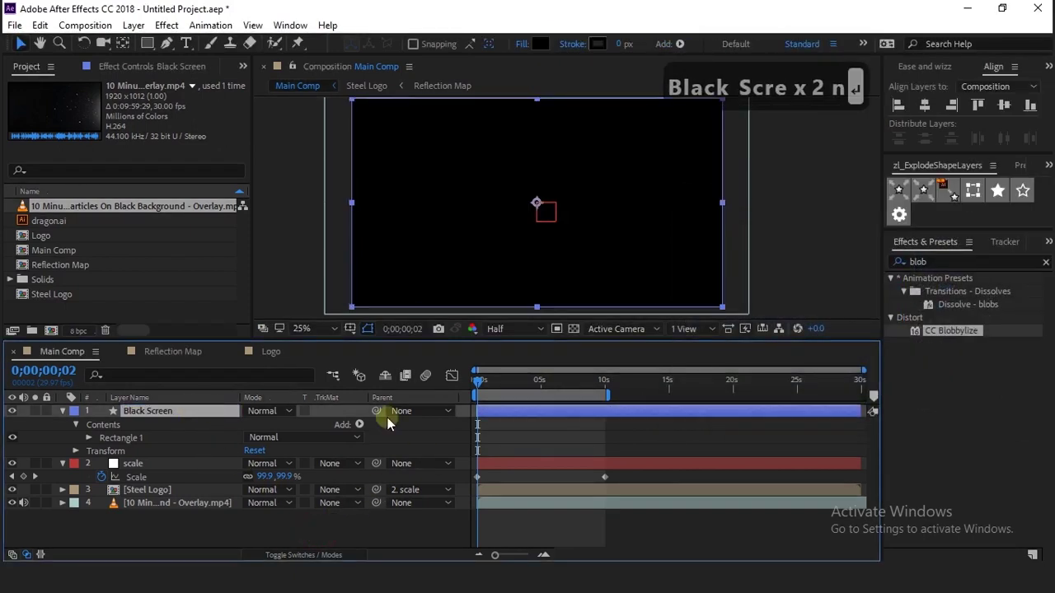
key(t)
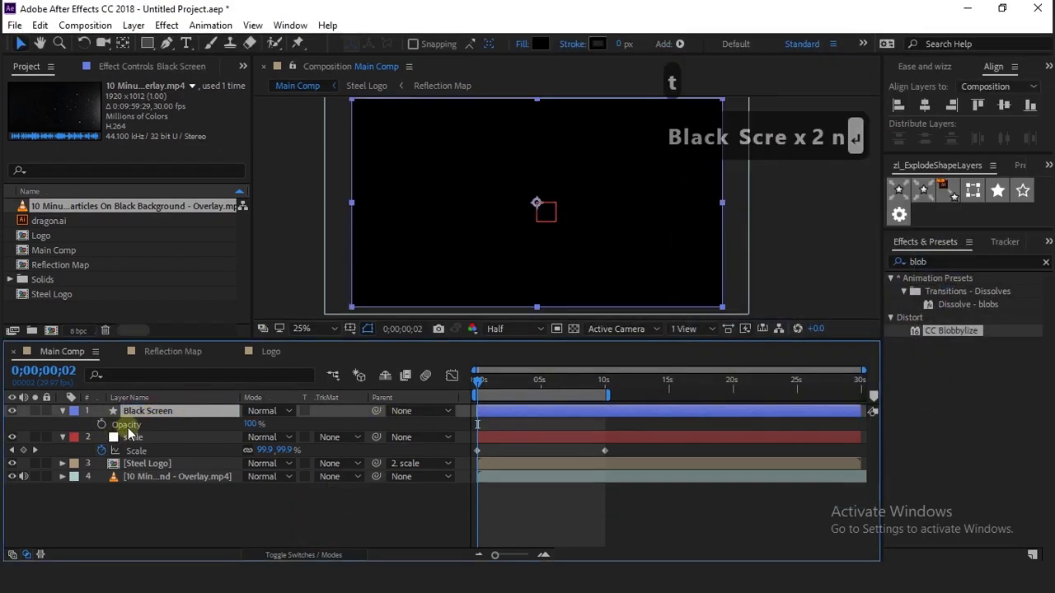
click(101, 424)
key(shift+Page_Down)
key(shift+Page_Down)
key(shift+Page_Down)
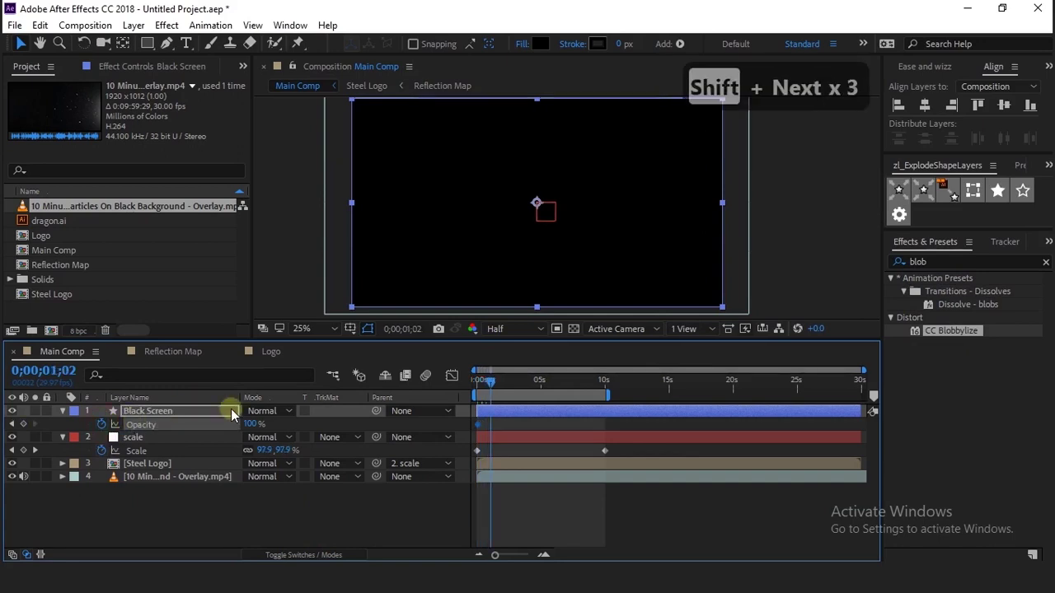
drag(247, 424, 153, 437)
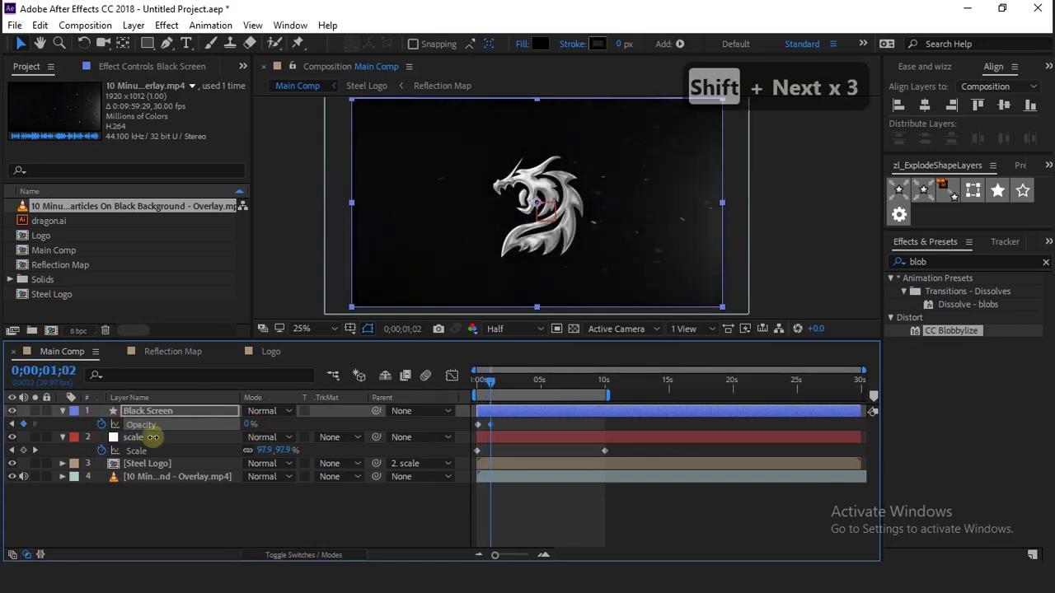
drag(489, 391, 473, 429)
Paste the opacity keyframes near 10 seconds and time-reverse them to fade back to black
click(485, 424)
key(ctrl+c)
click(604, 384)
key(ctrl+v)
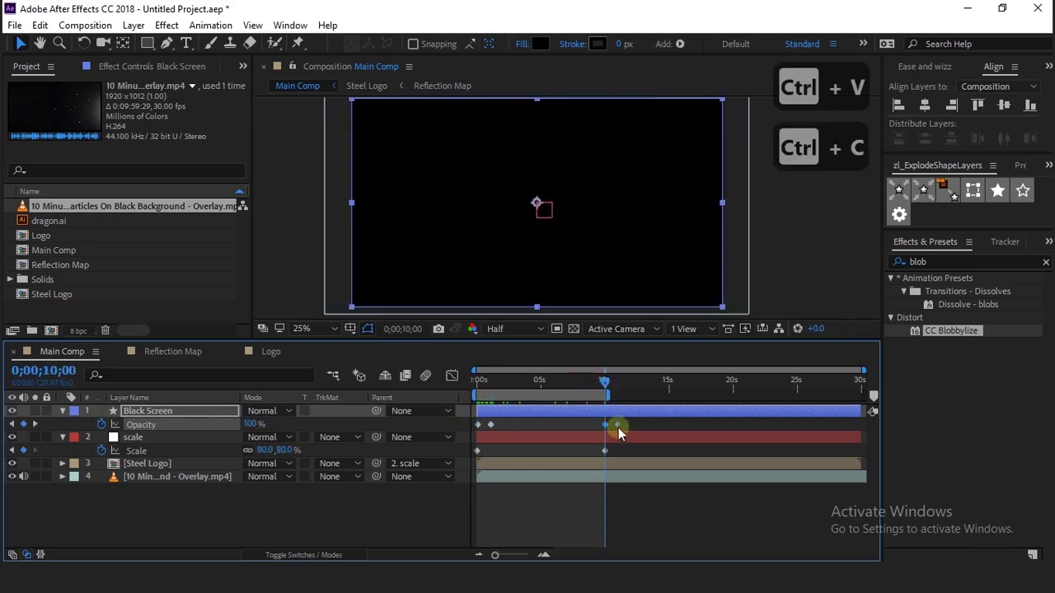
drag(618, 428, 604, 424)
right_click(603, 424)
mouse_move(671, 414)
click(824, 561)
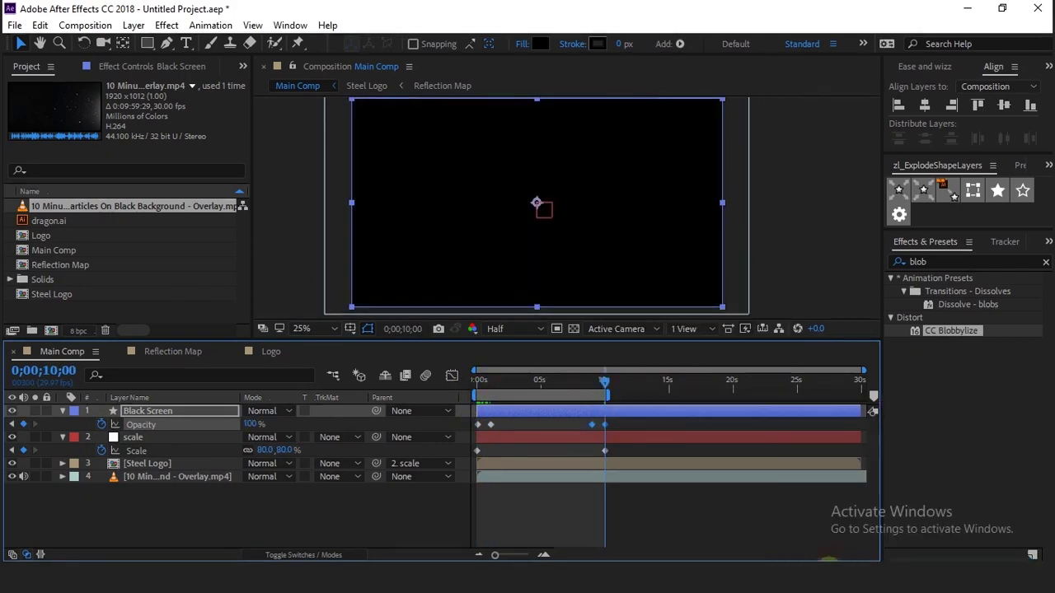
click(680, 501)
drag(604, 381, 478, 386)
click(505, 386)
Duplicate the Steel Logo layer and apply CC Cross Blur to the copy
key(space)
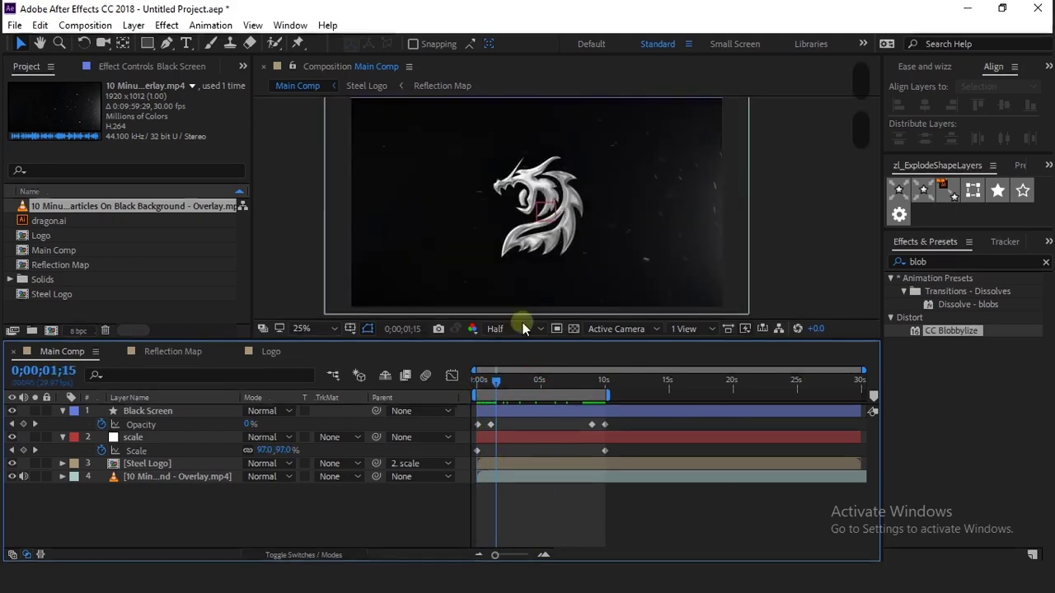
scroll(550, 202, up, 2)
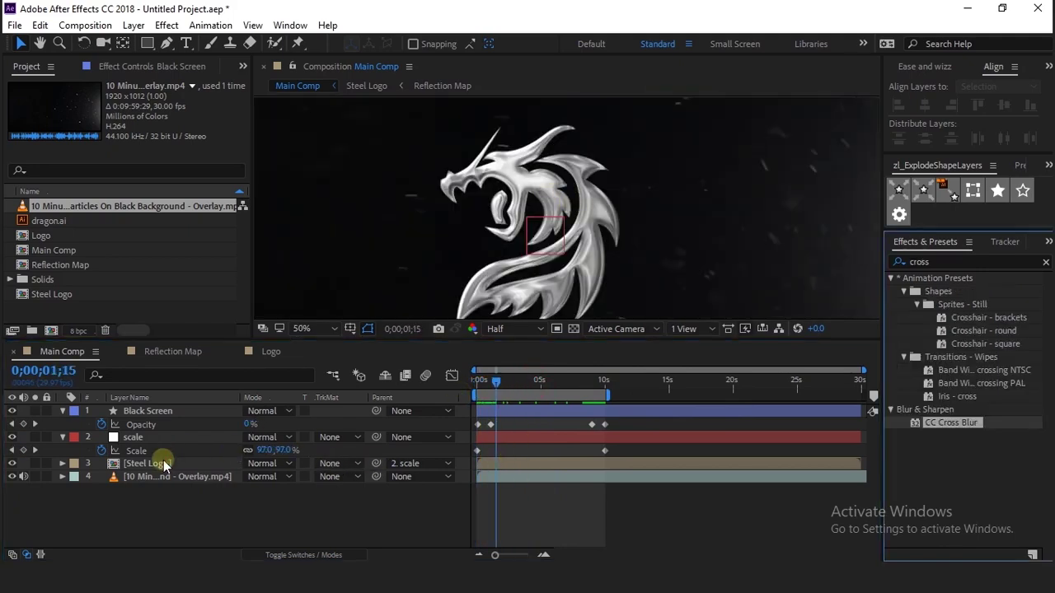
click(164, 465)
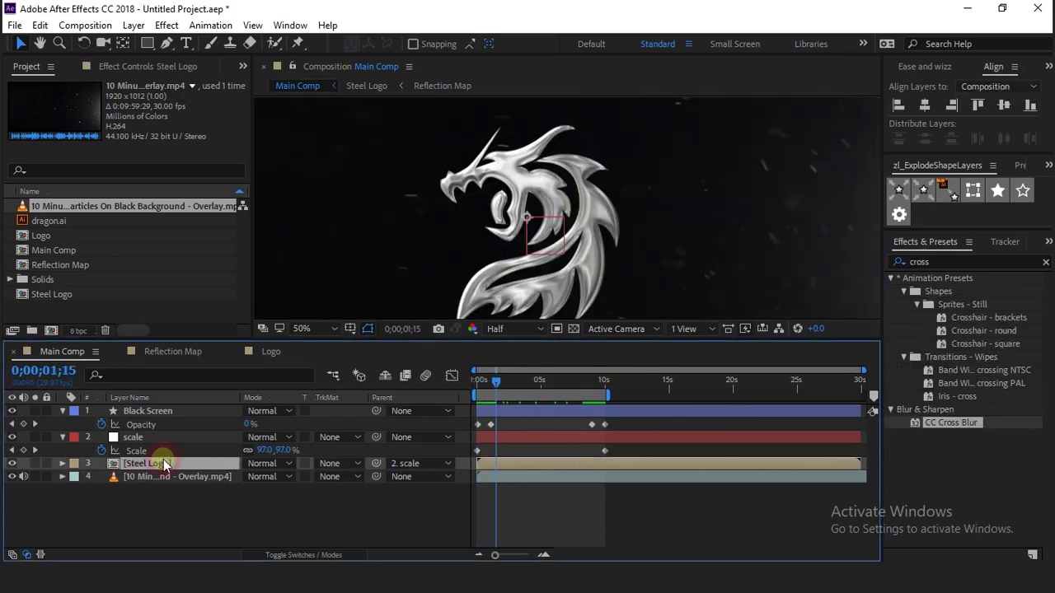
key(ctrl+d)
click(147, 478)
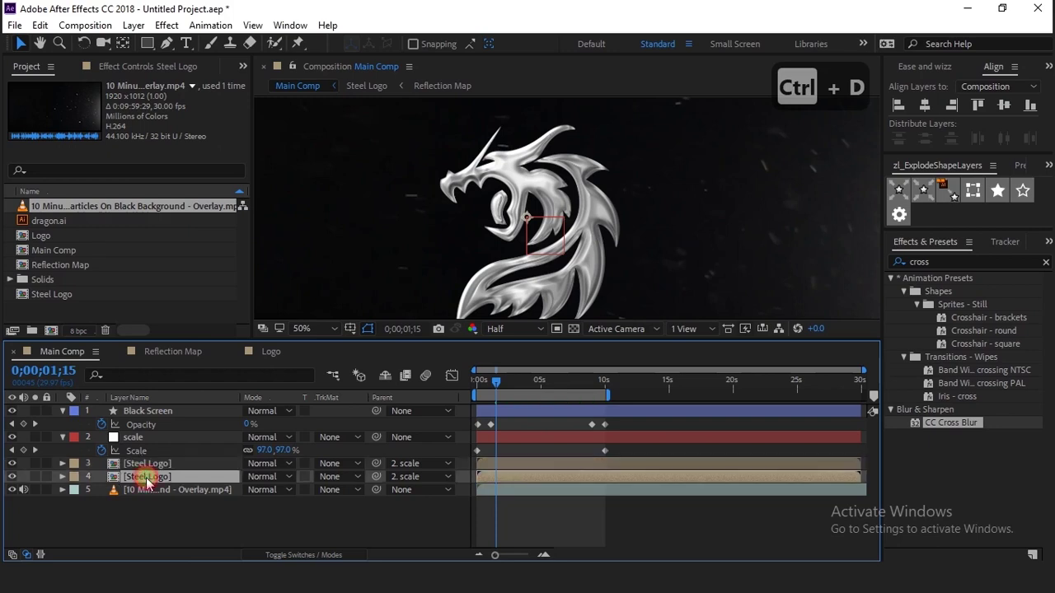
drag(966, 433, 198, 474)
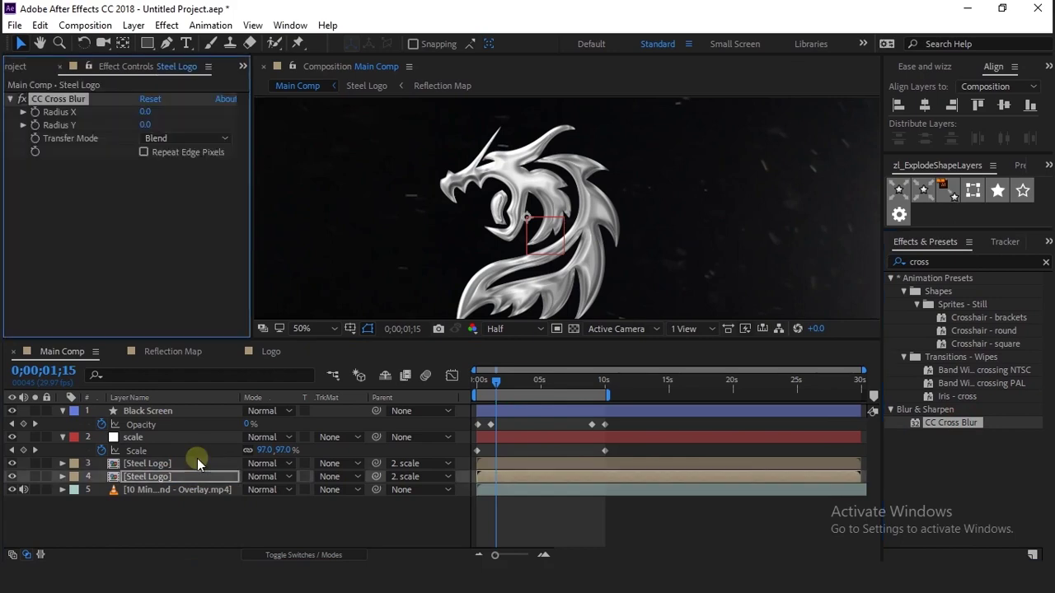
Set the CC Cross Blur Radius X and Radius Y both to 50
key(Up)
key(Up)
key(Up)
key(Up)
key(Up)
key(Up)
click(147, 124)
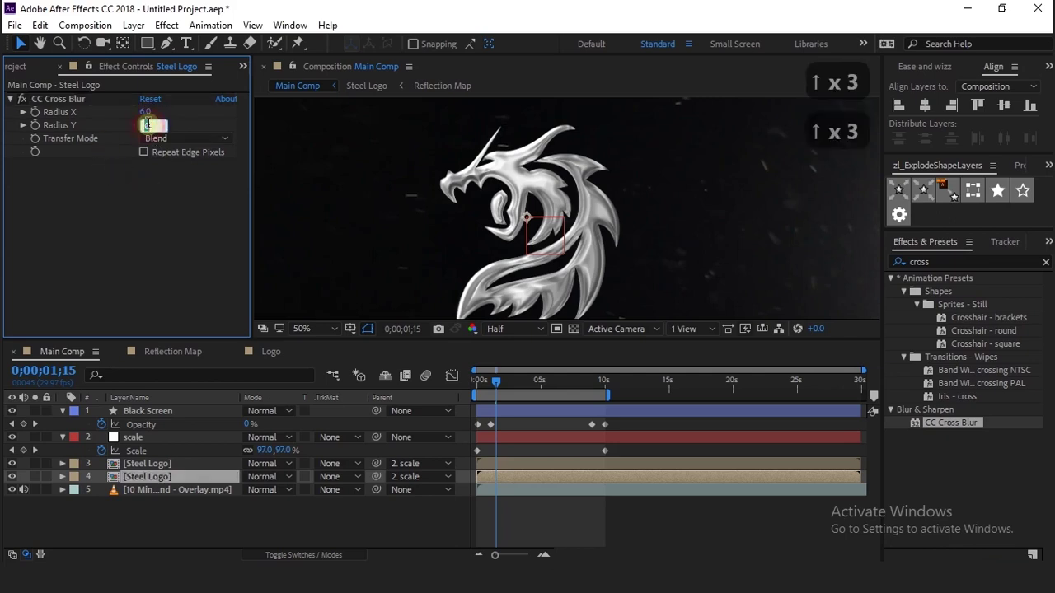
key(Up)
key(Up)
key(Up)
key(Up)
key(Up)
key(Up)
click(105, 248)
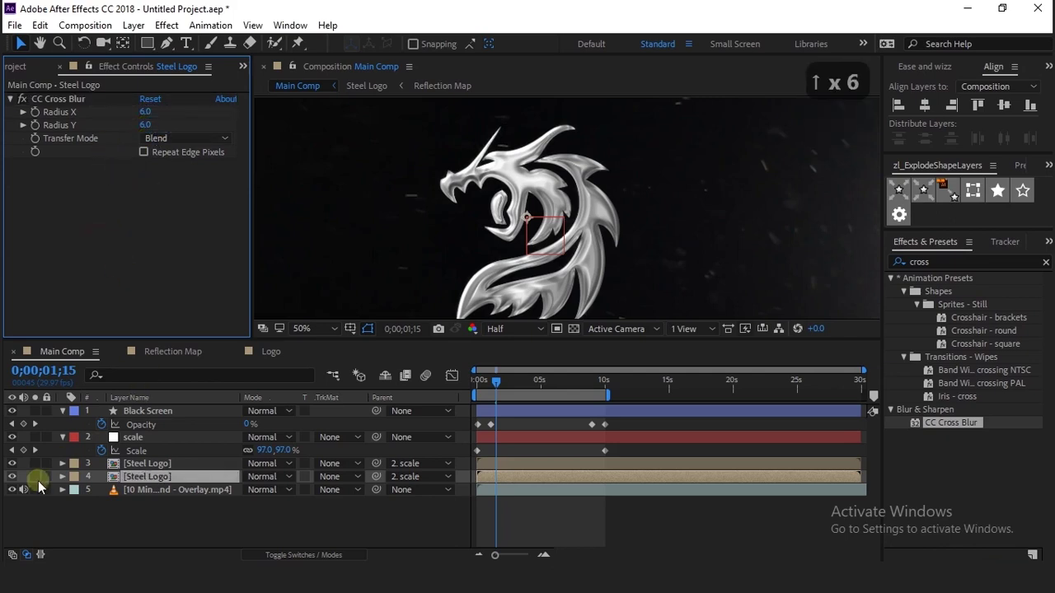
click(12, 478)
drag(147, 125, 180, 109)
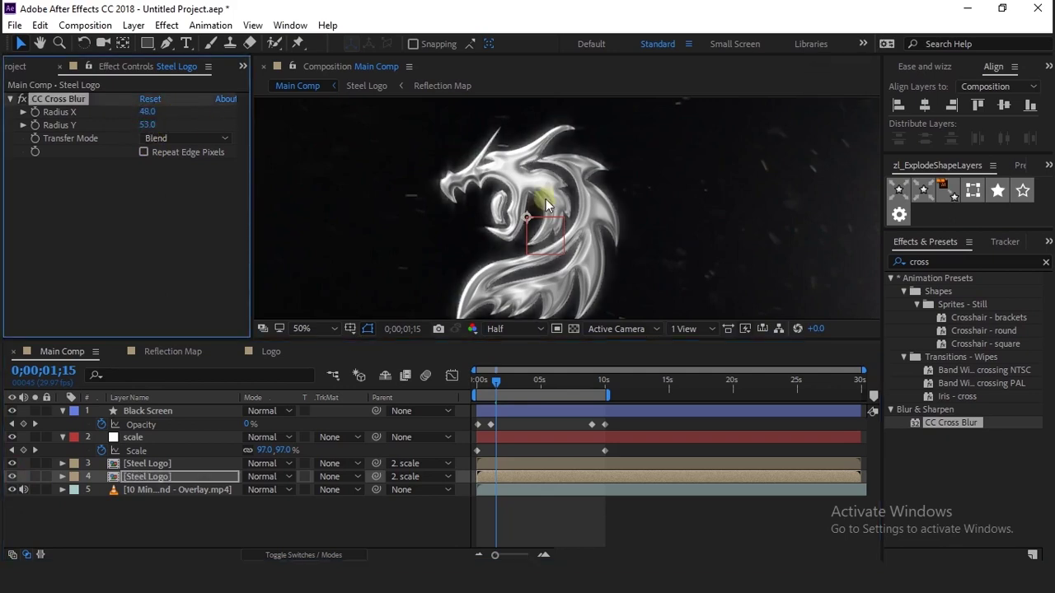
scroll(546, 199, down, 2)
text(50)
key(Tab)
text(50)
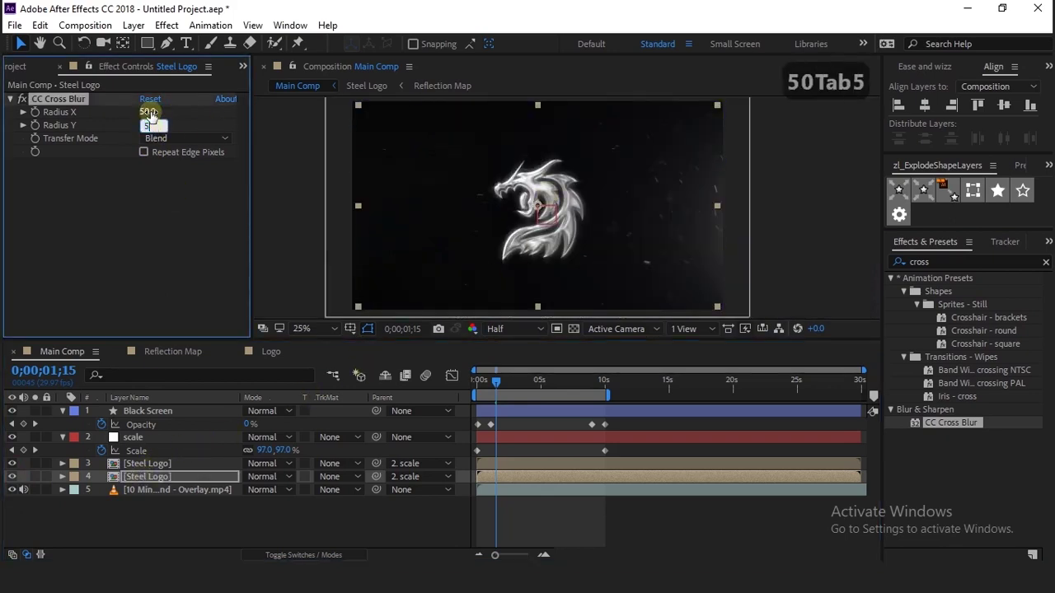
key(Return)
scroll(477, 273, up, 2)
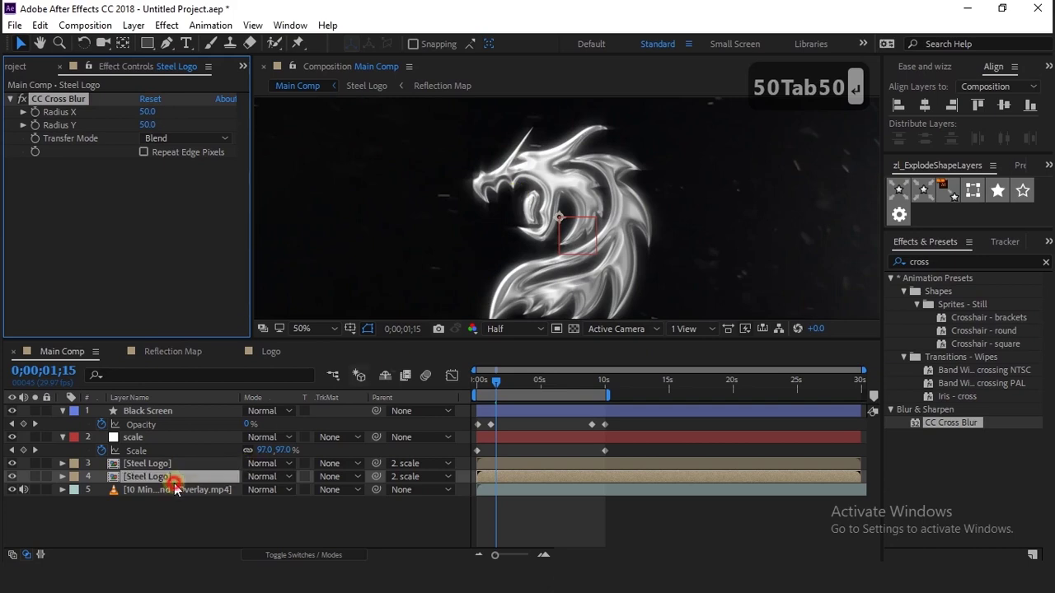
Set the glow copy's Opacity to 30%
key(t)
mouse_move(254, 491)
mouse_down()
mouse_move(201, 493)
mouse_move(244, 494)
mouse_up()
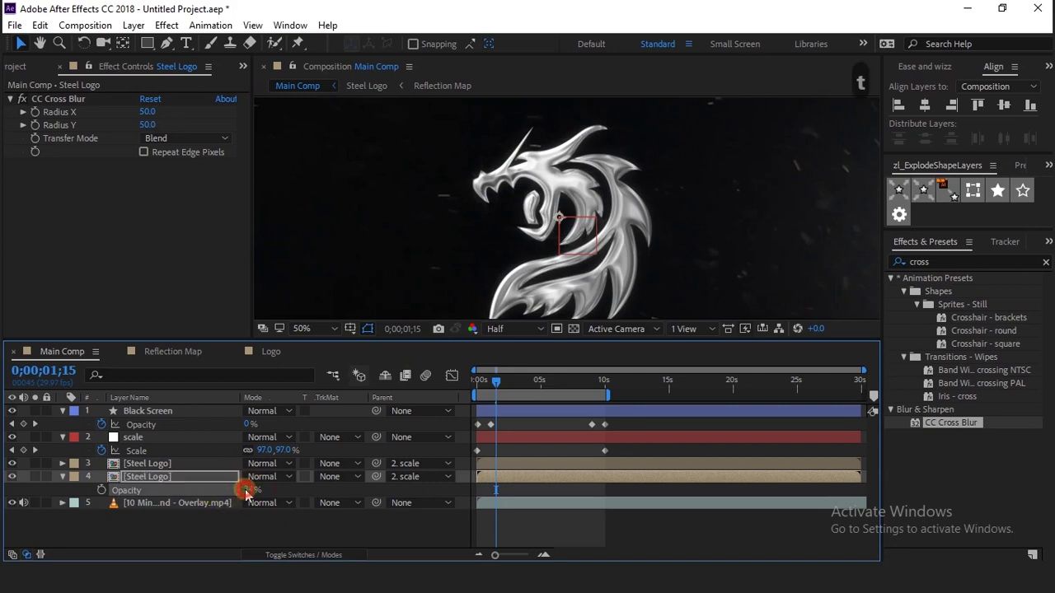
text(20)
key(Return)
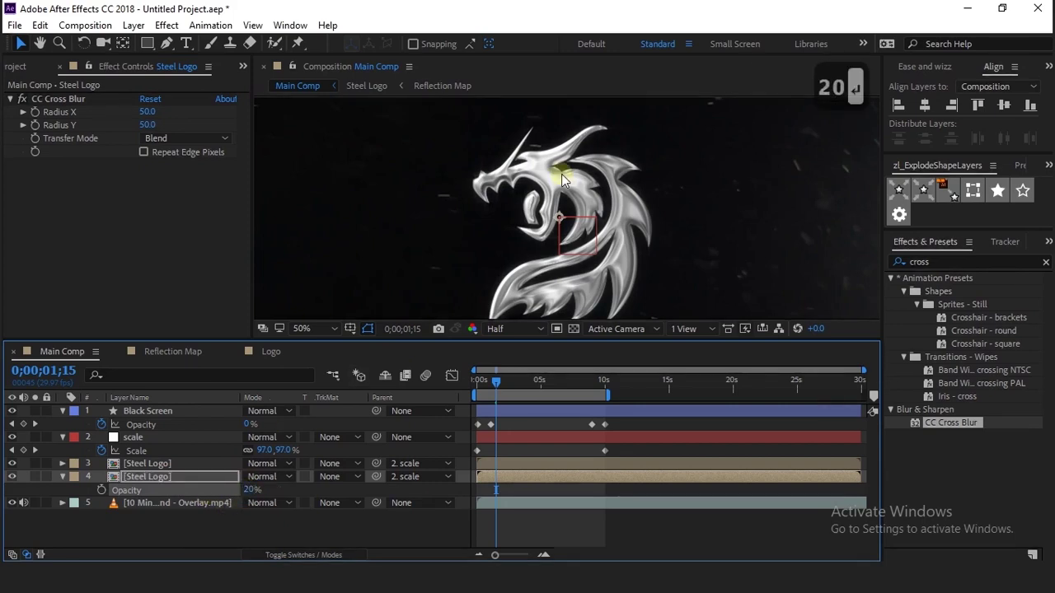
scroll(561, 174, down, 2)
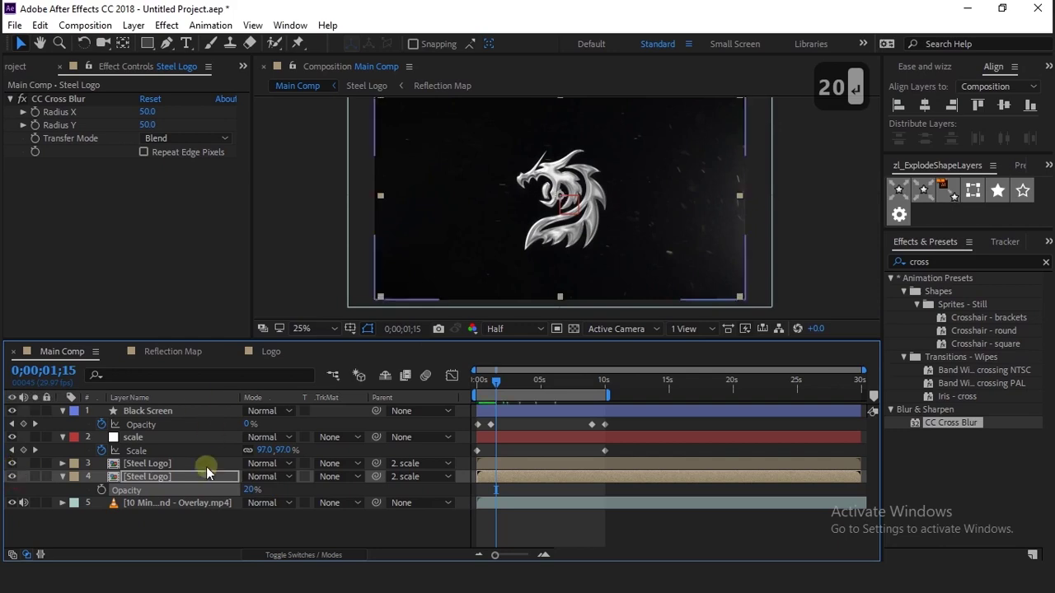
click(247, 491)
text(30)
key(Return)
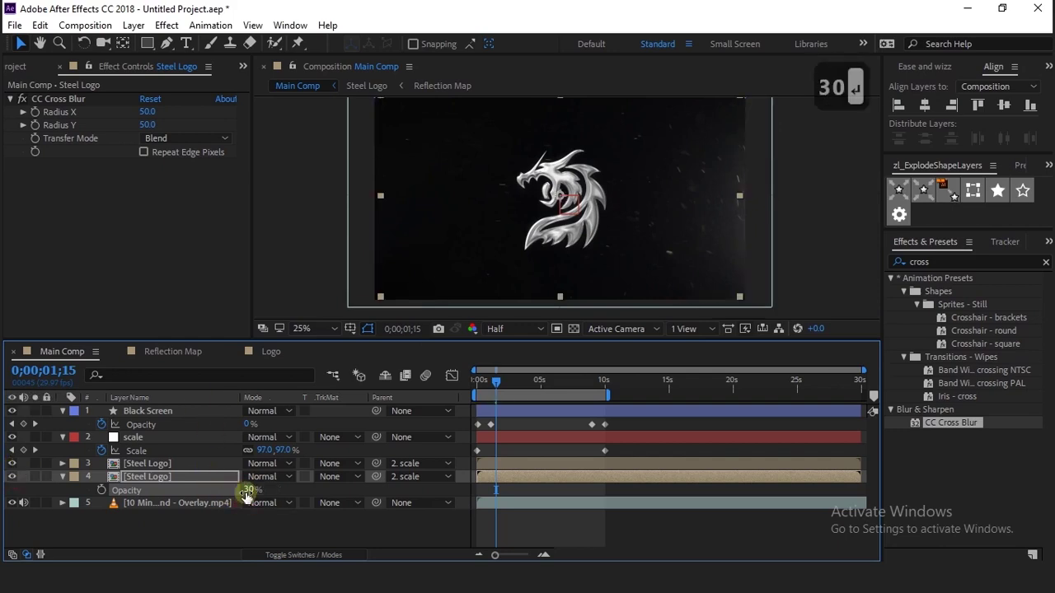
scroll(583, 188, up, 2)
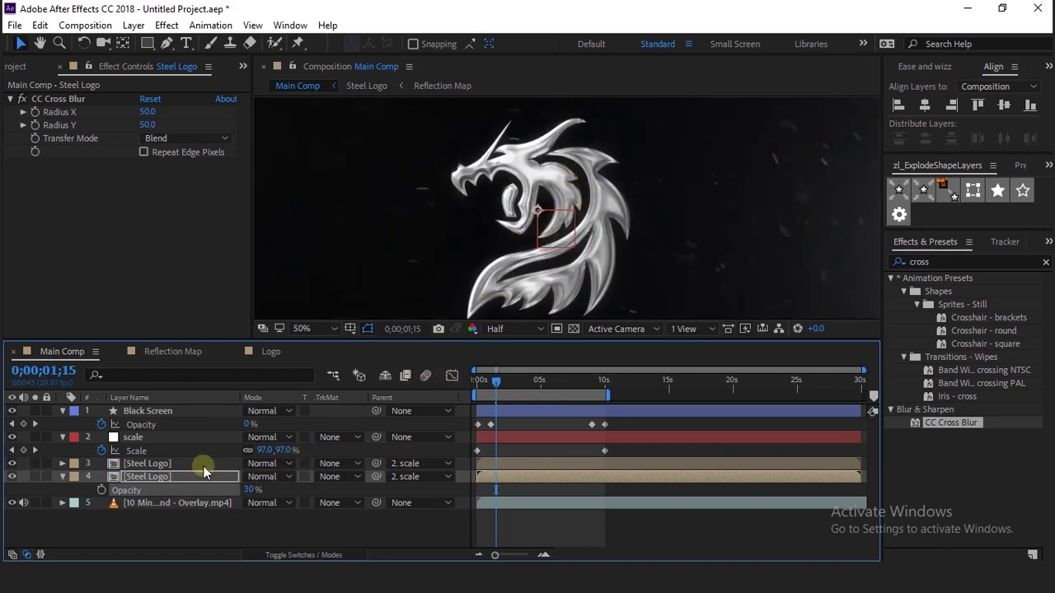
Move the glow copy above the other logo and set its blend mode to Screen, after trying Pin Light and Soft Light
drag(160, 481, 154, 459)
click(282, 469)
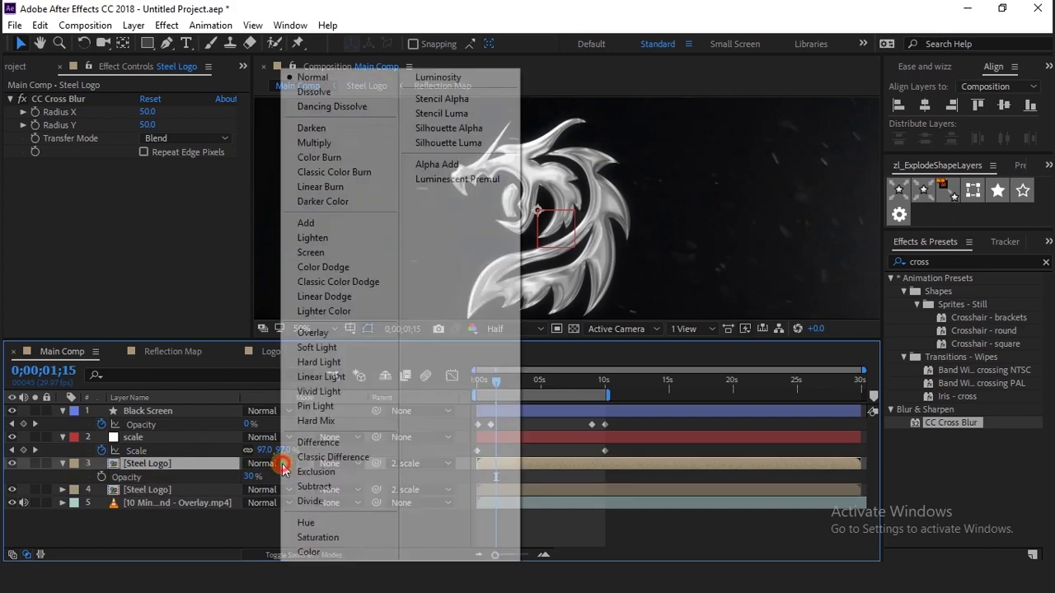
click(321, 407)
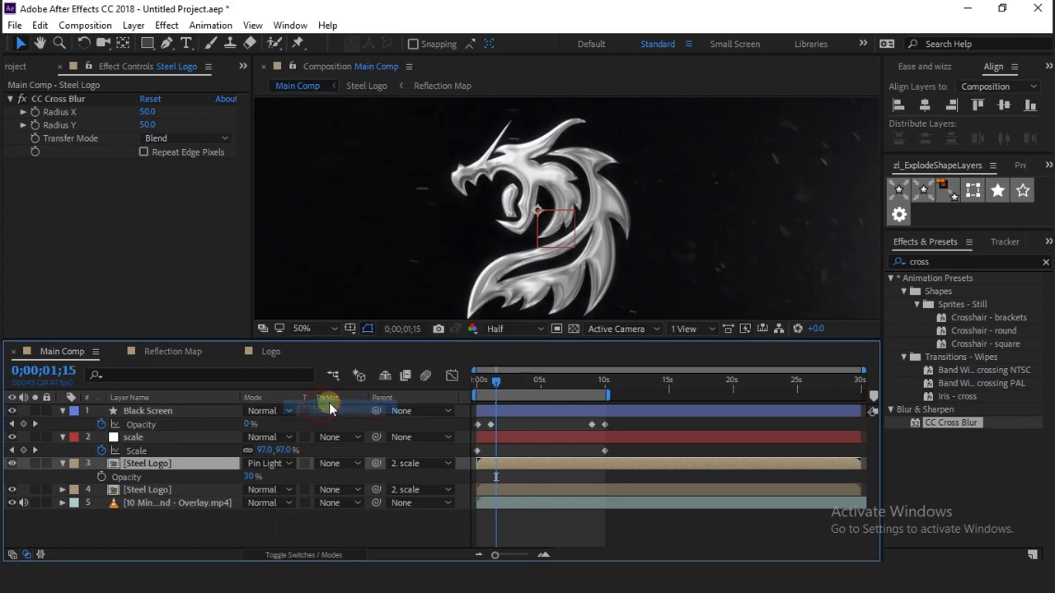
click(283, 465)
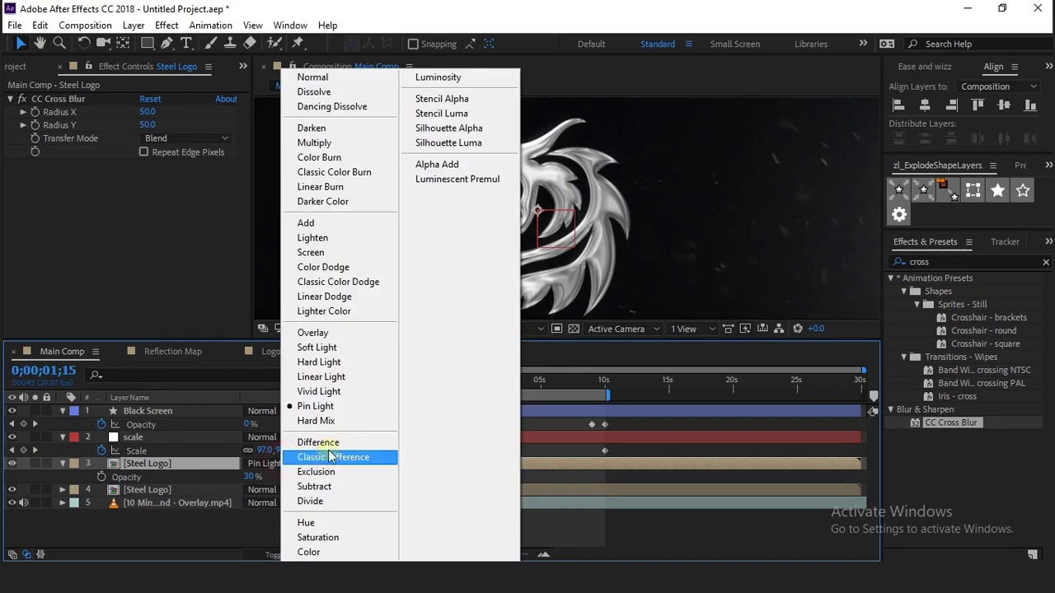
click(334, 350)
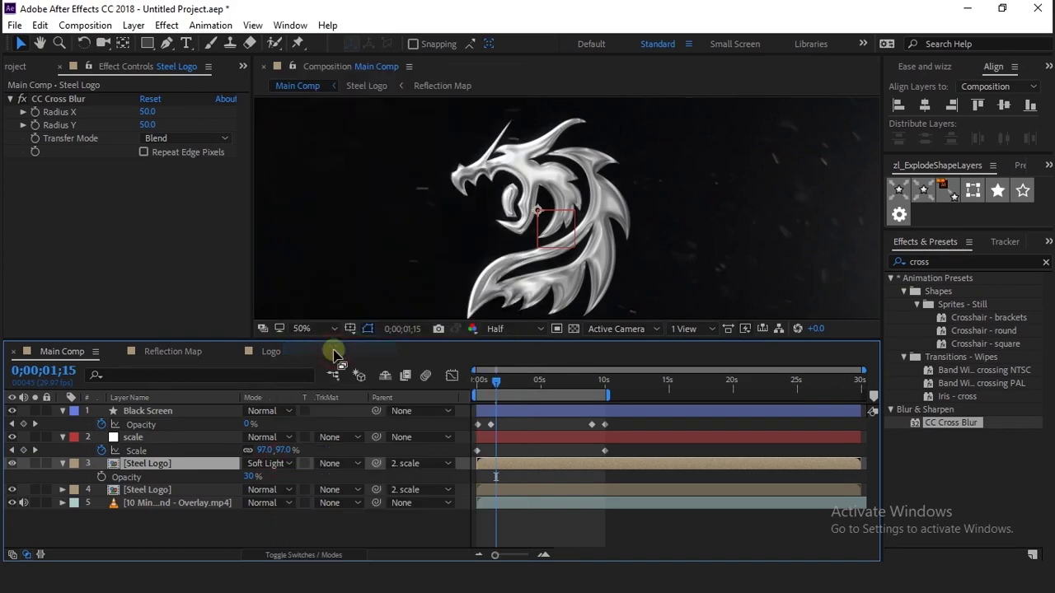
click(290, 467)
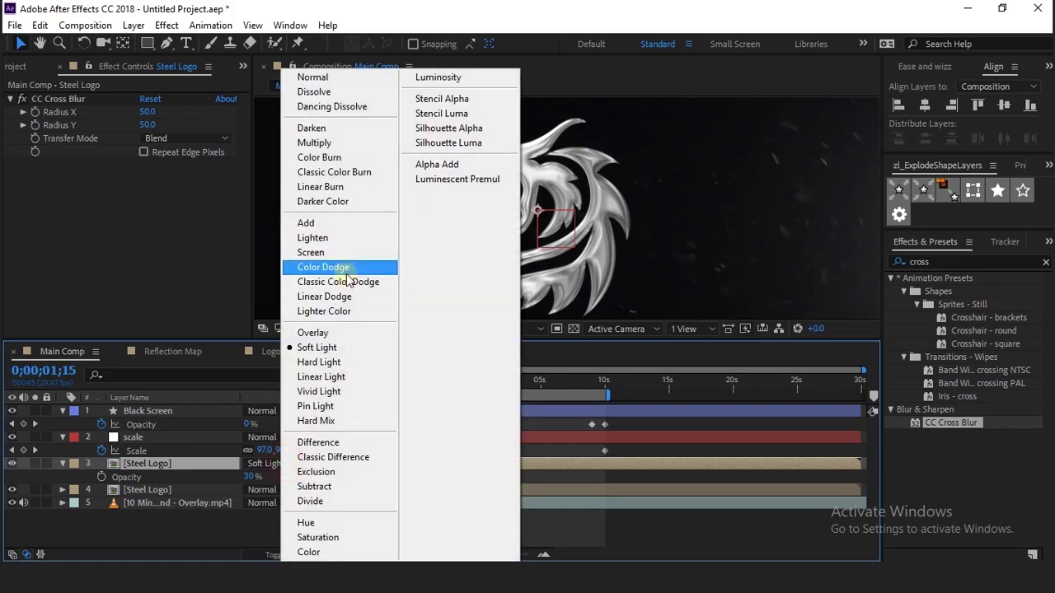
click(338, 253)
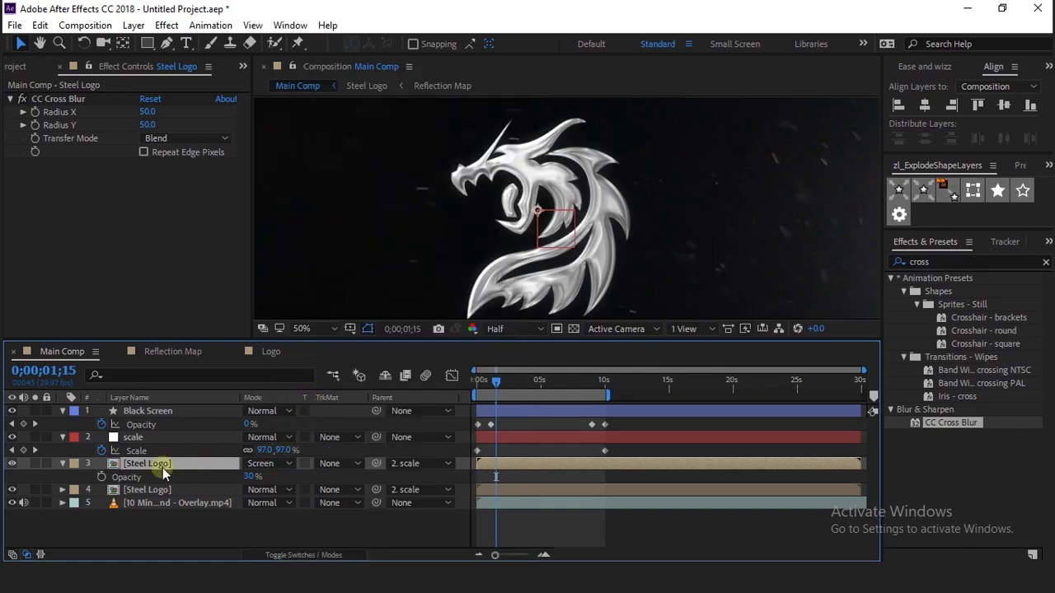
drag(170, 474, 176, 496)
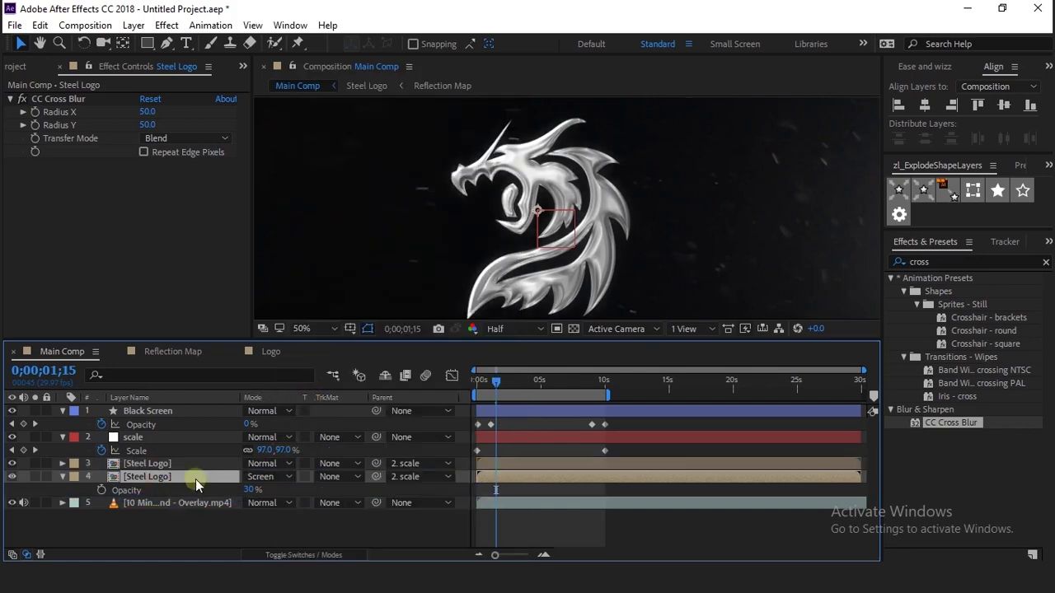
key(ctrl+z)
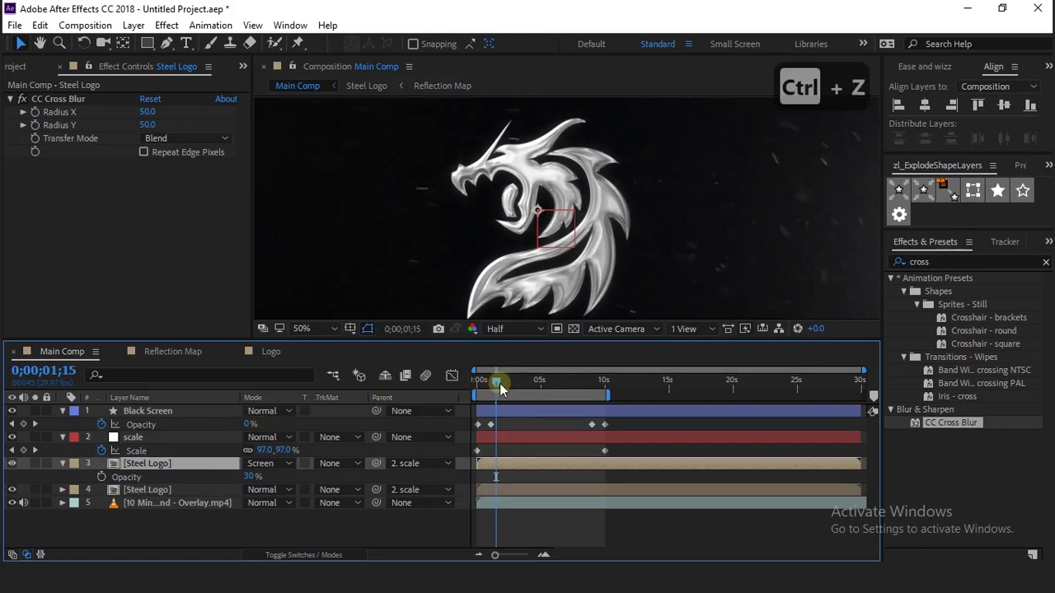
mouse_move(493, 384)
mouse_down()
mouse_move(474, 379)
mouse_move(496, 383)
mouse_up()
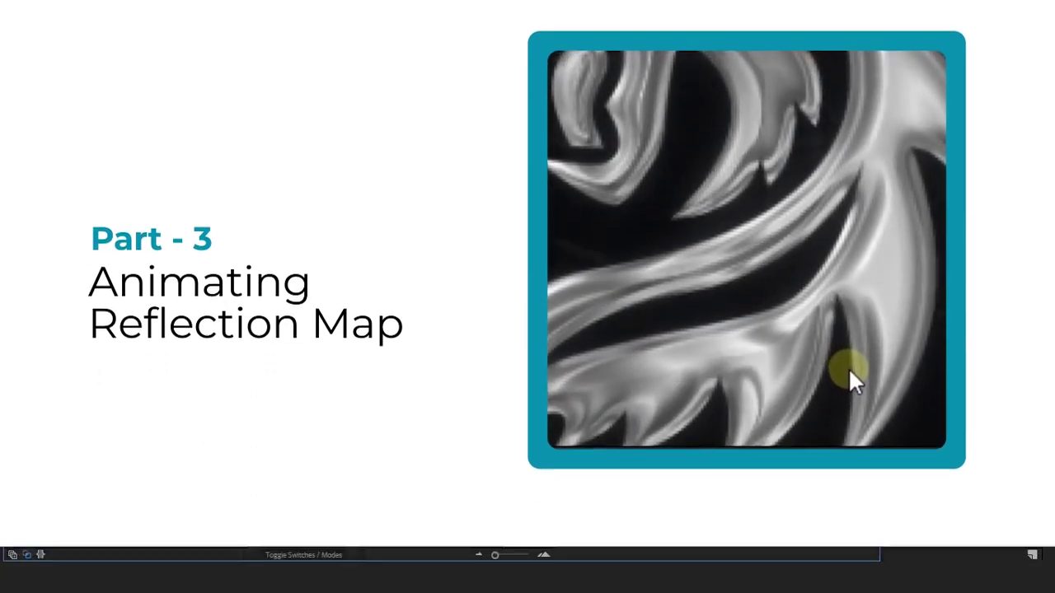
key(ctrl+z)
Select the Reflection Map layer and bring up its Fractal Noise settings
drag(497, 381, 524, 377)
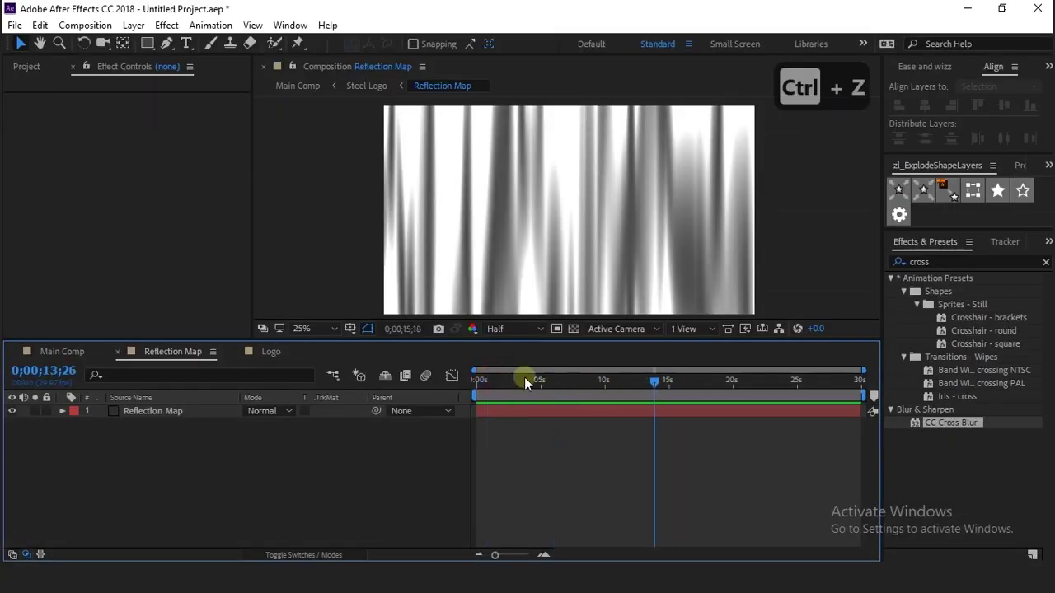
click(527, 382)
click(173, 411)
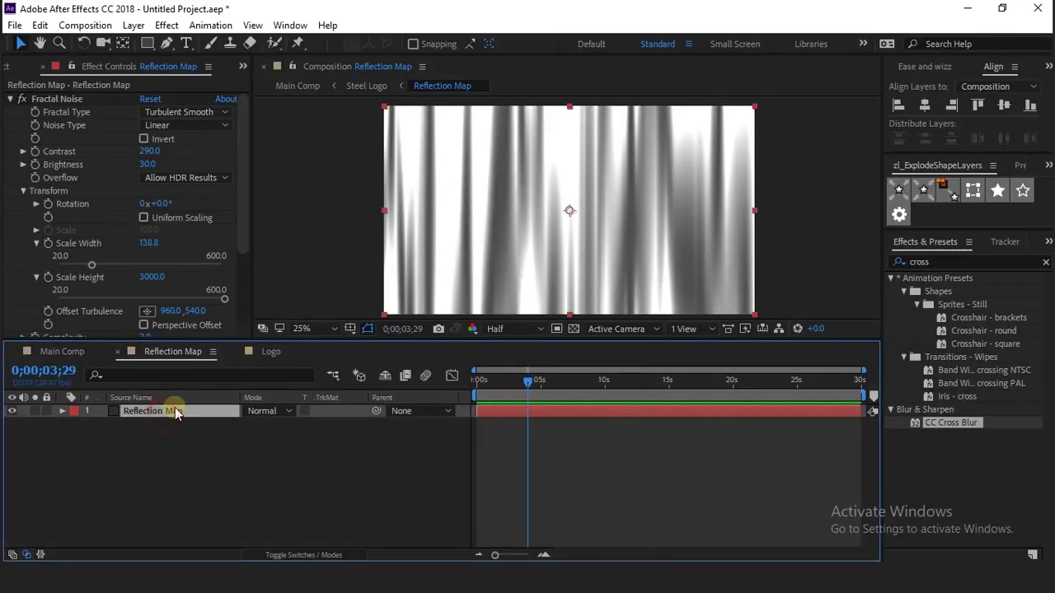
key(comma)
key(period)
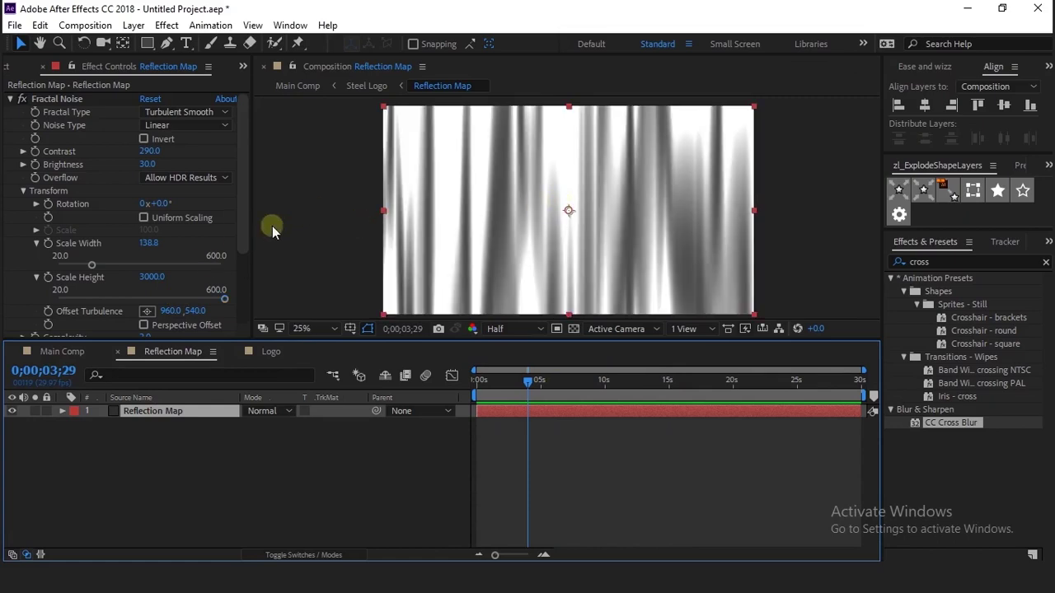
drag(245, 216, 246, 277)
scroll(244, 310, down, 1)
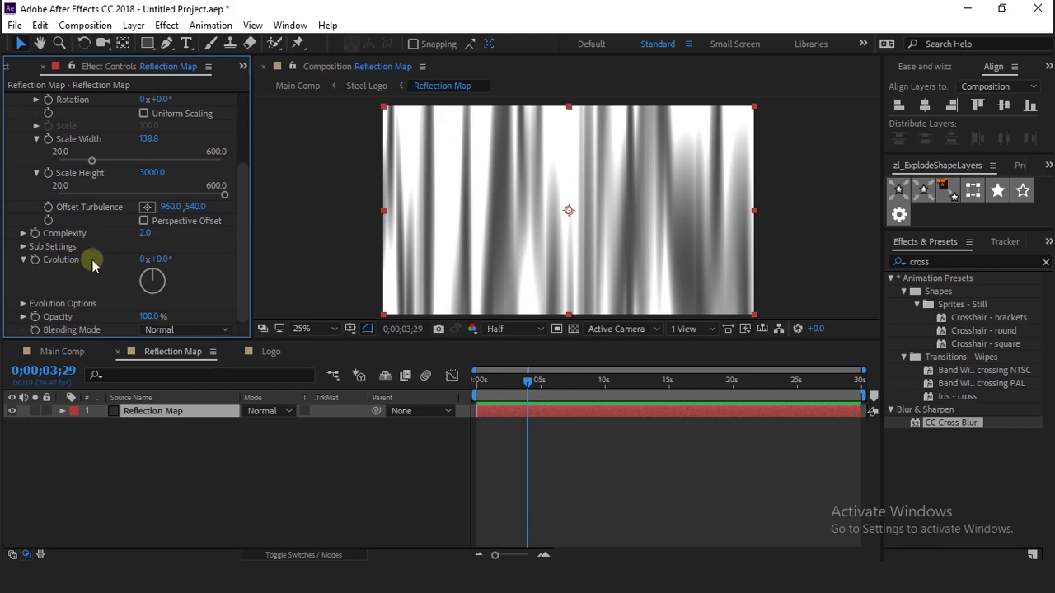
mouse_move(157, 272)
mouse_down()
mouse_move(245, 255)
mouse_move(155, 272)
mouse_move(176, 270)
mouse_up()
key(ctrl+z)
Set starting keyframes for the noise Evolution and Offset Turbulence at 0 seconds
drag(507, 381, 456, 383)
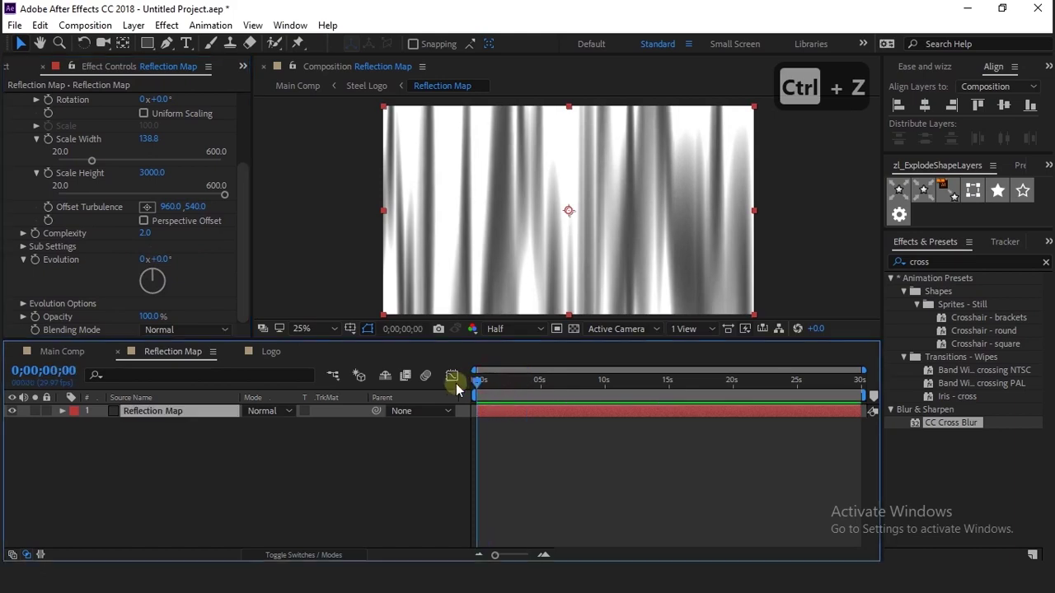
click(35, 259)
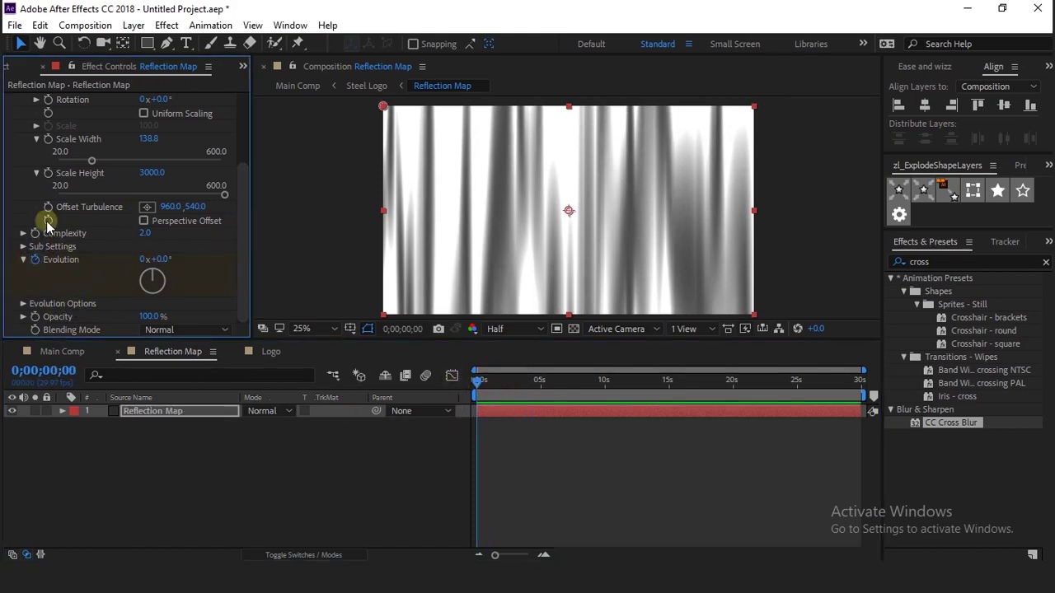
drag(180, 206, 203, 216)
key(ctrl+z)
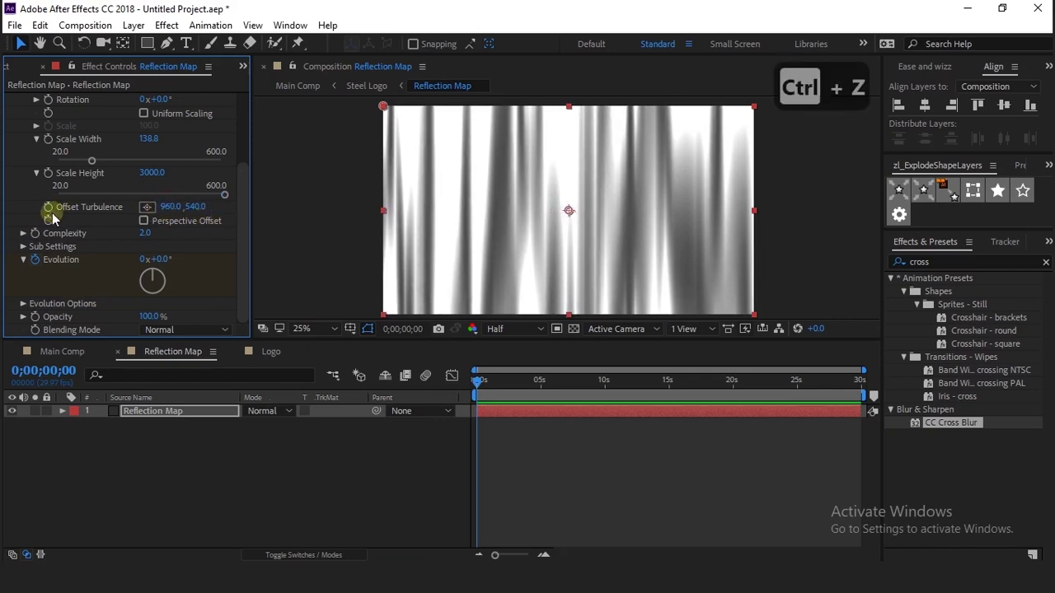
click(188, 408)
key(u)
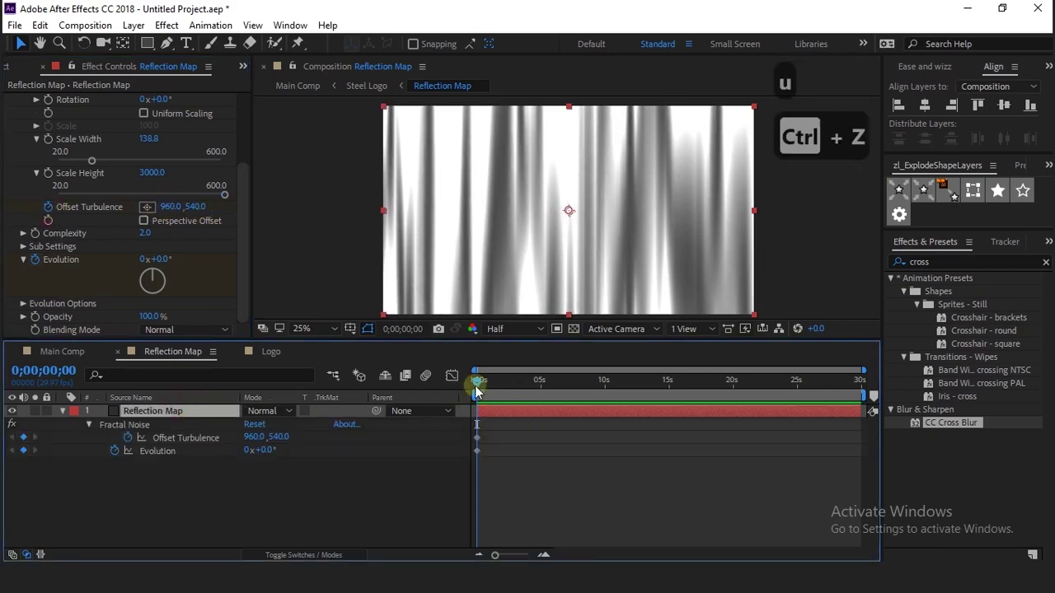
At 10 seconds, end the work area and raise Offset Turbulence to 1370 and Evolution to 0x+355°
click(605, 396)
key(Page_Up)
key(Page_Up)
key(n)
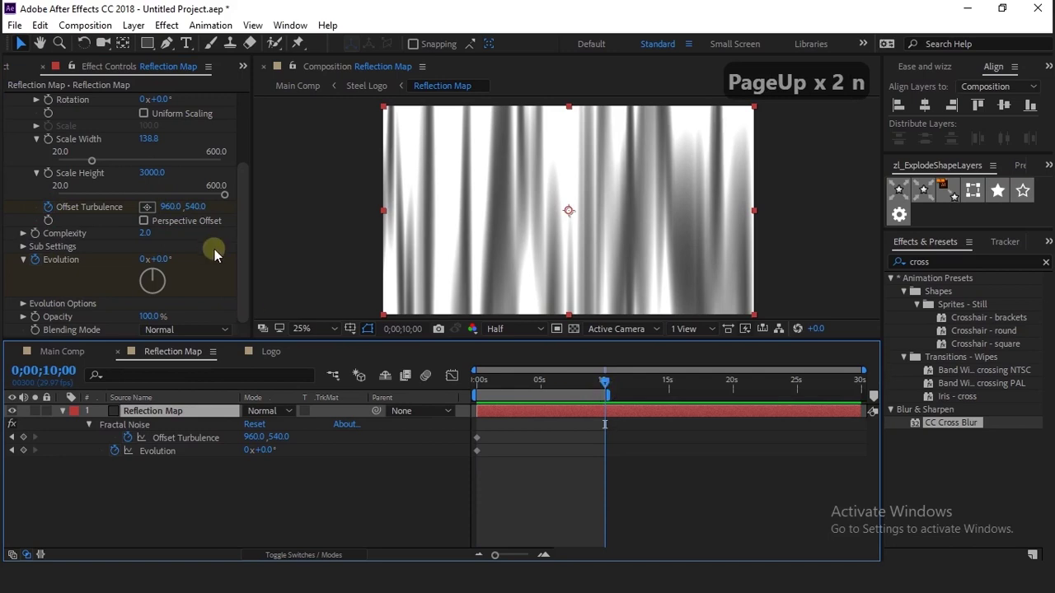
drag(175, 216, 511, 181)
drag(153, 278, 387, 247)
mouse_move(605, 382)
mouse_down()
mouse_move(502, 395)
mouse_move(608, 398)
mouse_up()
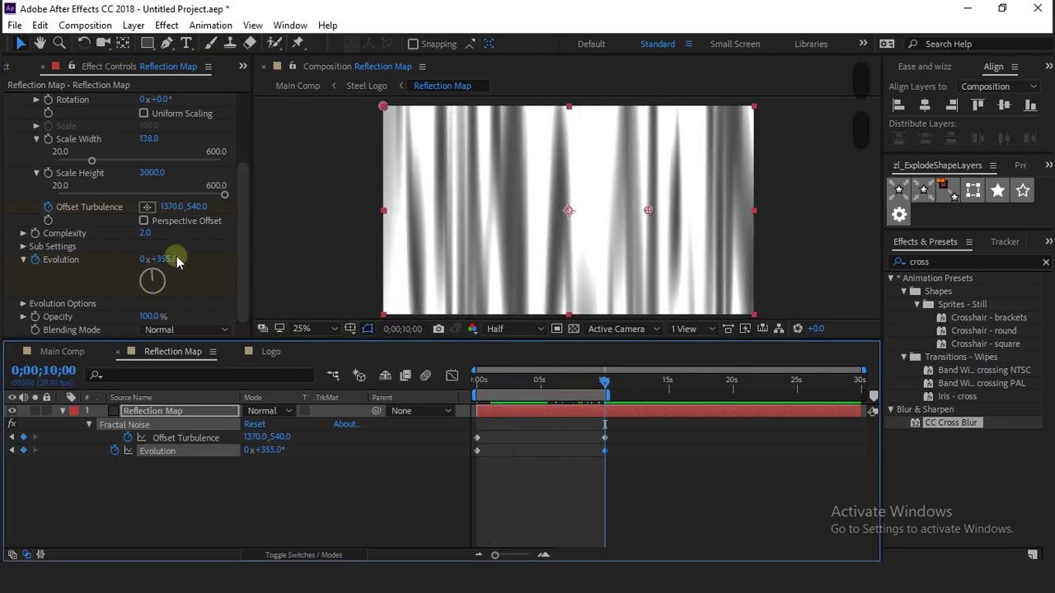
Preview the shimmering reflection animation from the start
drag(577, 384, 447, 394)
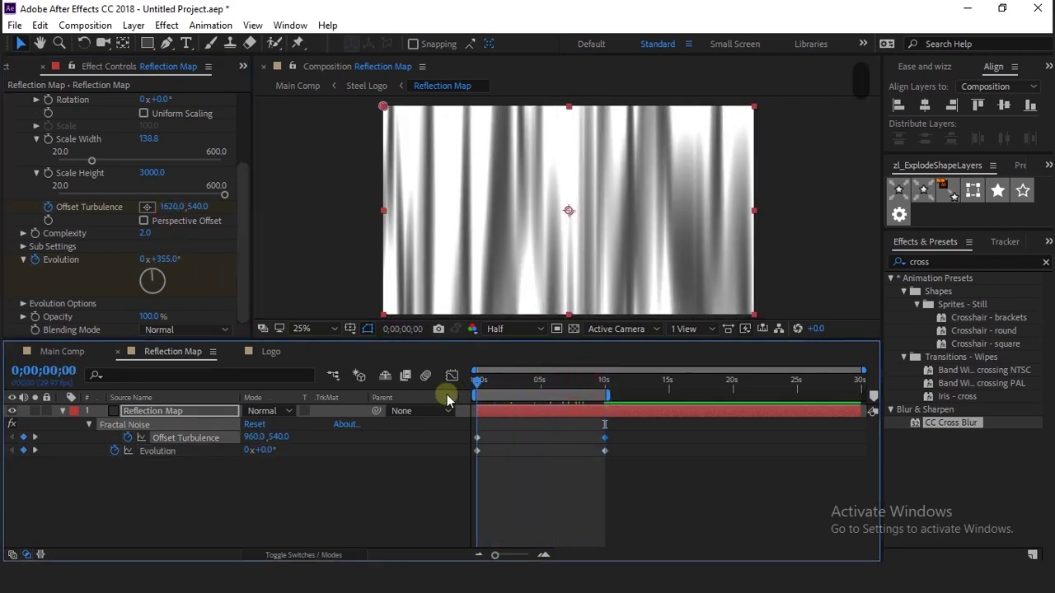
key(space)
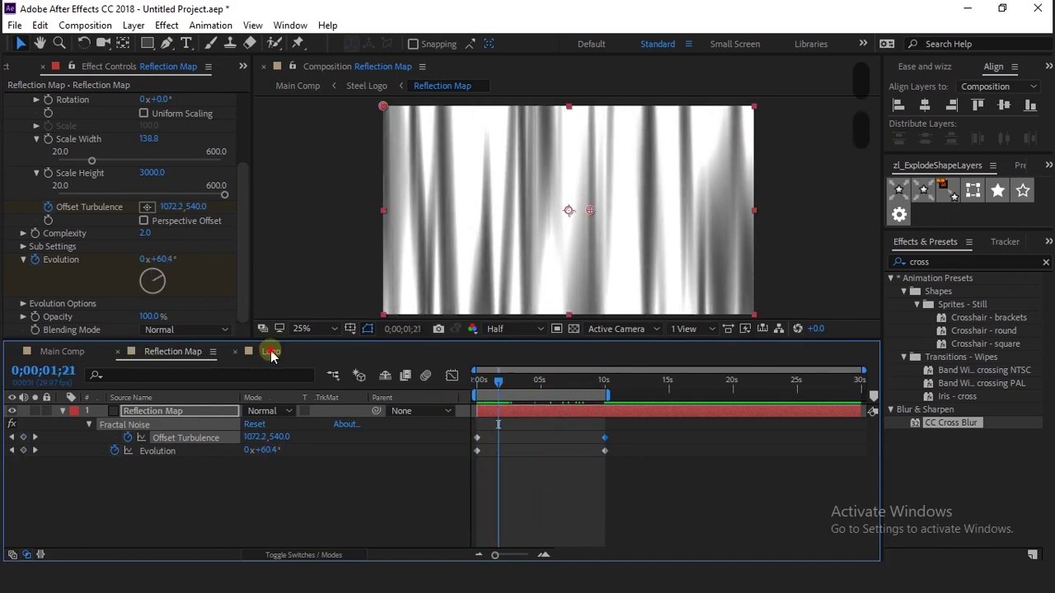
click(270, 351)
In Main Comp, scrub to about 4 seconds, then play the 10-second chrome dragon preview from the start
click(72, 351)
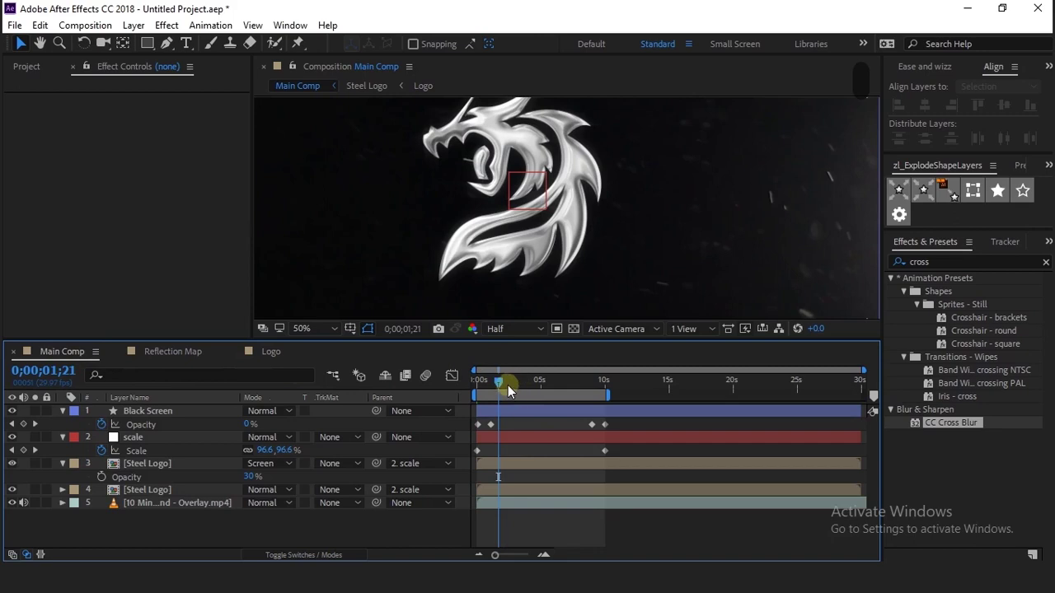
drag(508, 385, 537, 385)
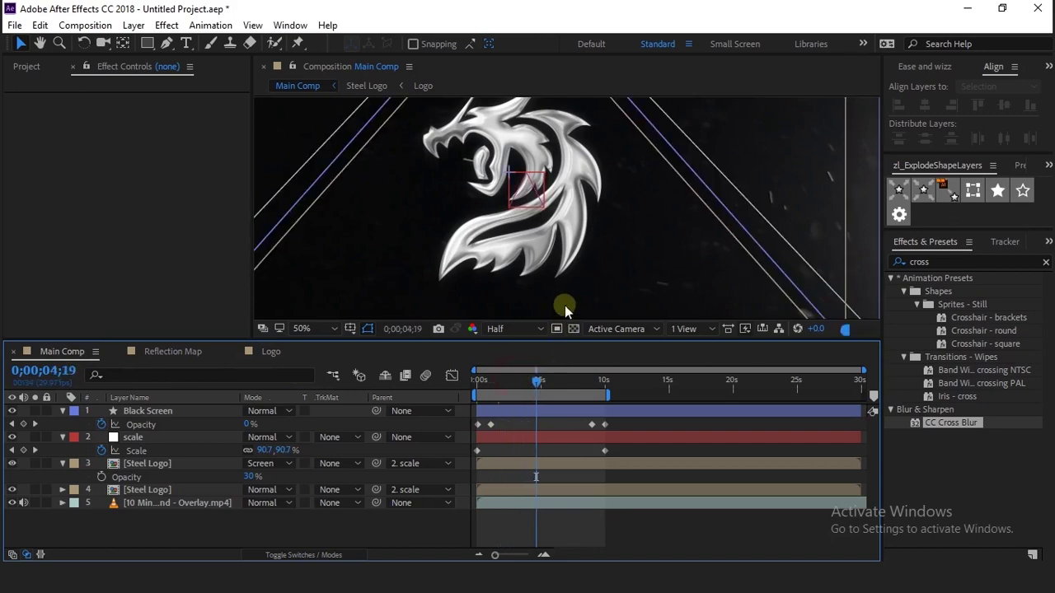
scroll(564, 220, up, 2)
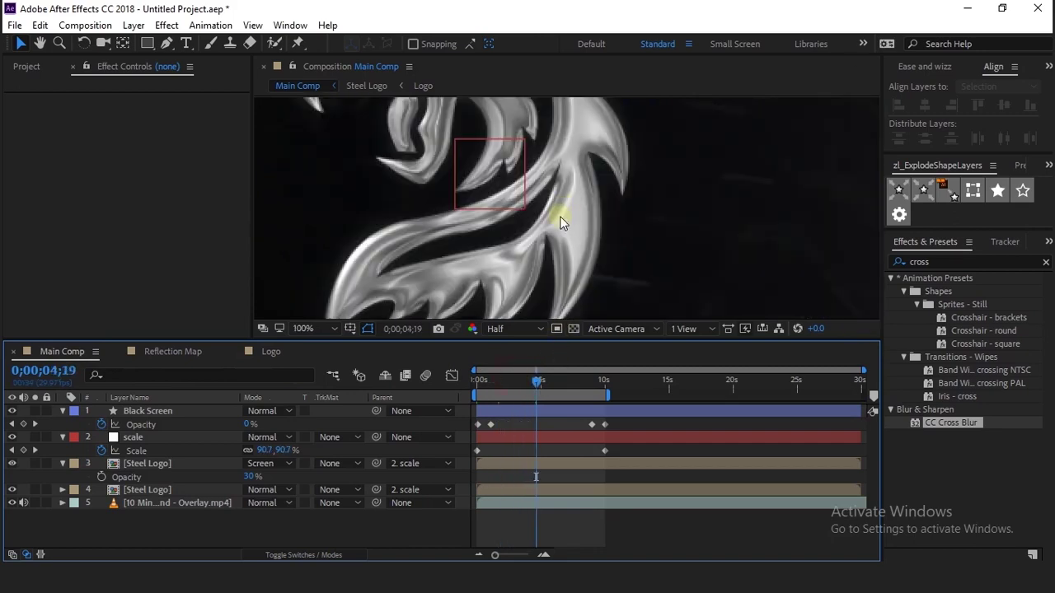
click(476, 380)
key(space)
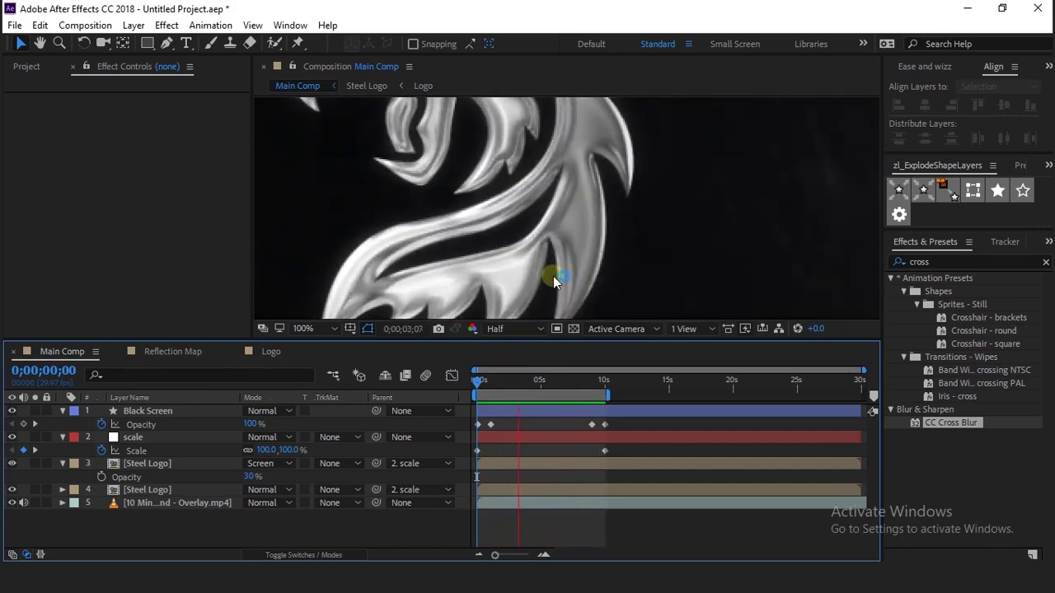
scroll(549, 275, down, 2)
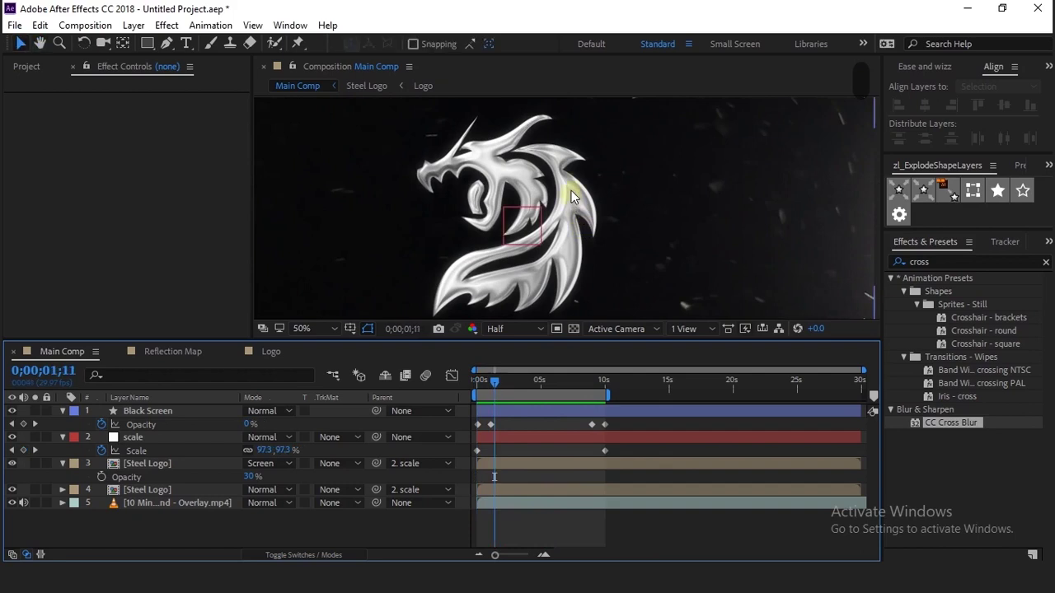
scroll(571, 191, down, 1)
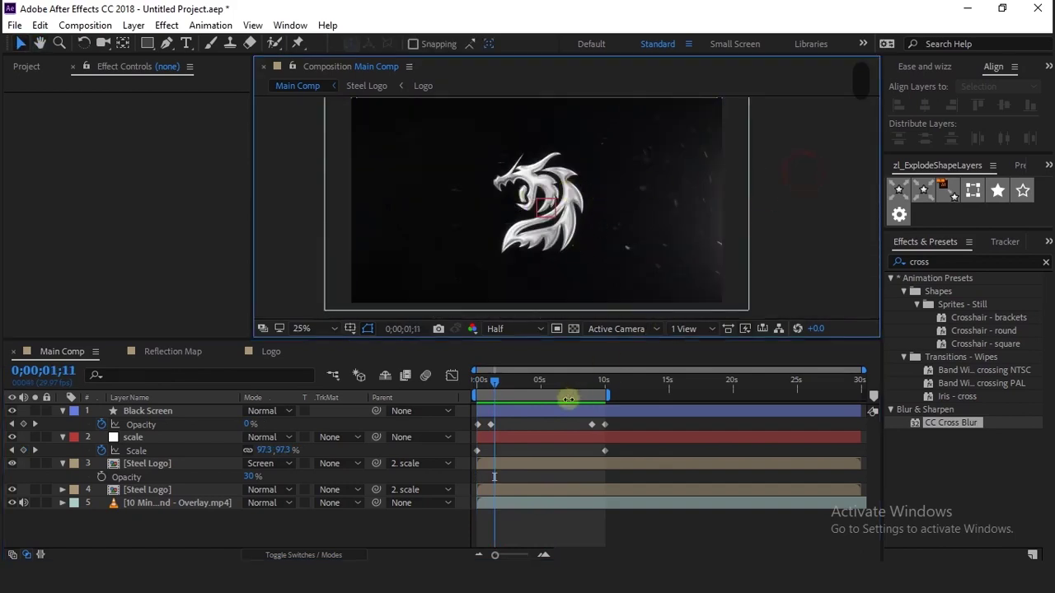